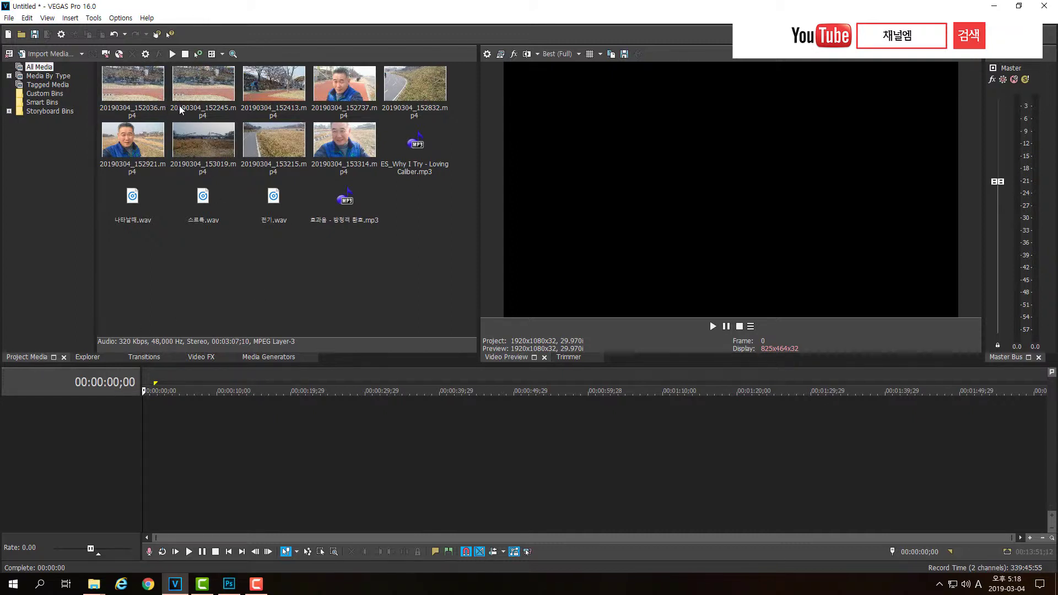
- Add 20190304_152245.mp4 to the empty timeline as video and audio, and match the project video settings to this media
{"action": "left_click", "coordinate": [230, 80]}
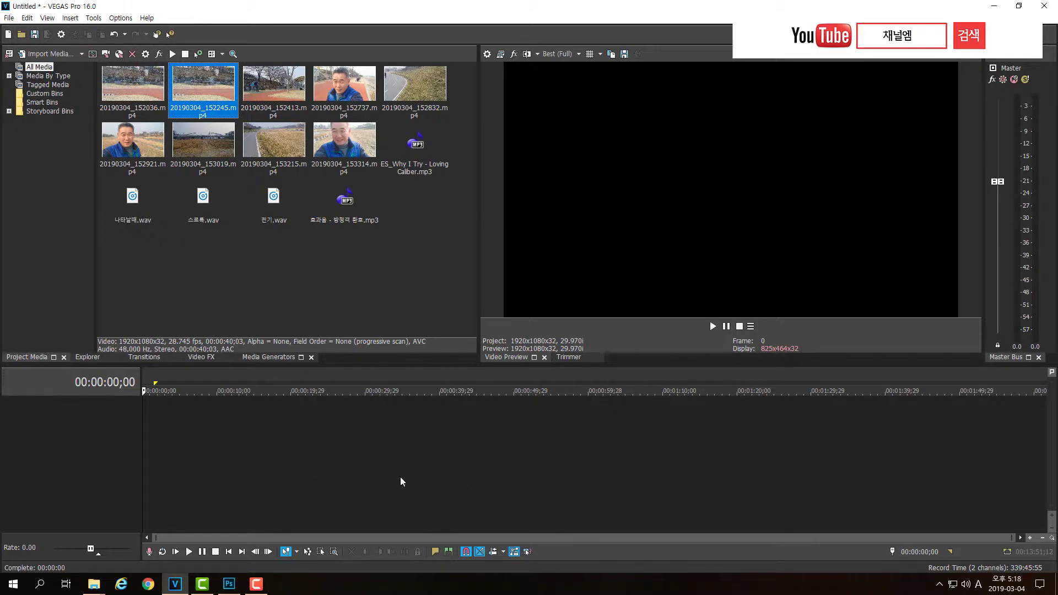
{"action": "left_click", "coordinate": [249, 241]}
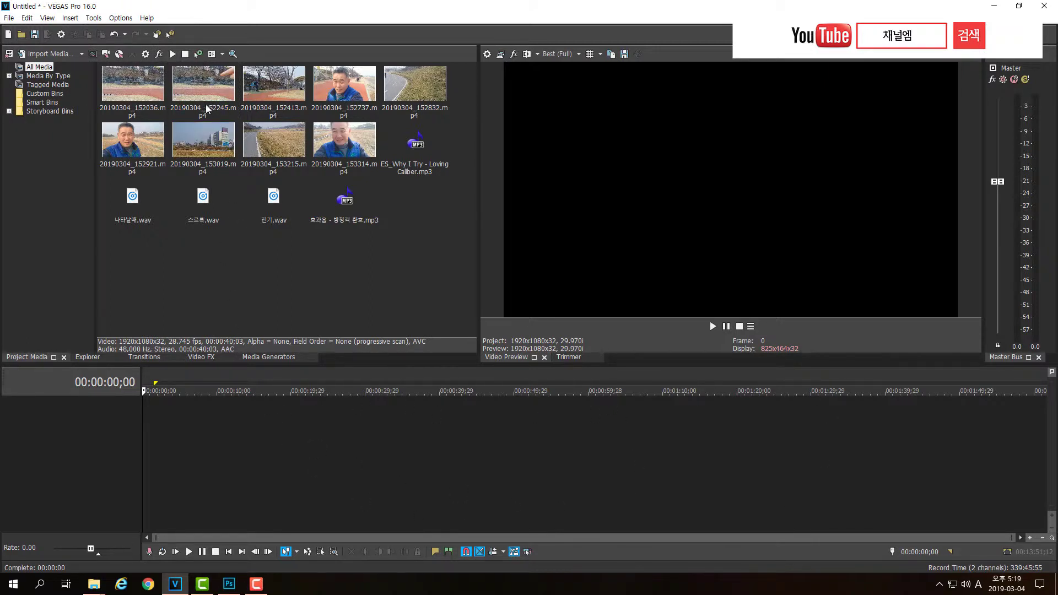
{"action": "left_click", "coordinate": [202, 105]}
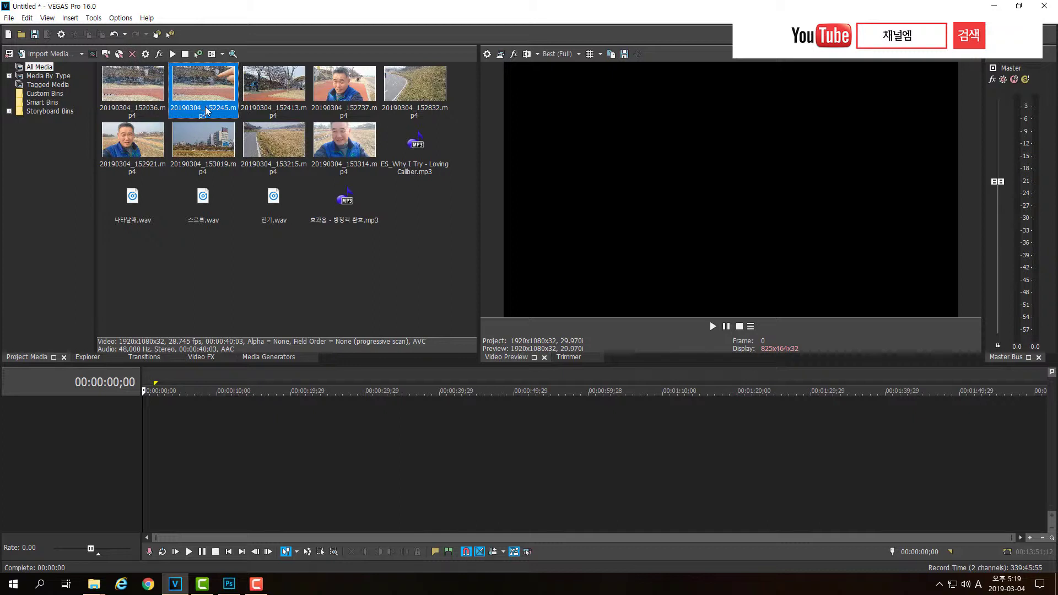
{"action": "left_click_drag", "start_coordinate": [207, 219], "coordinate": [182, 431]}
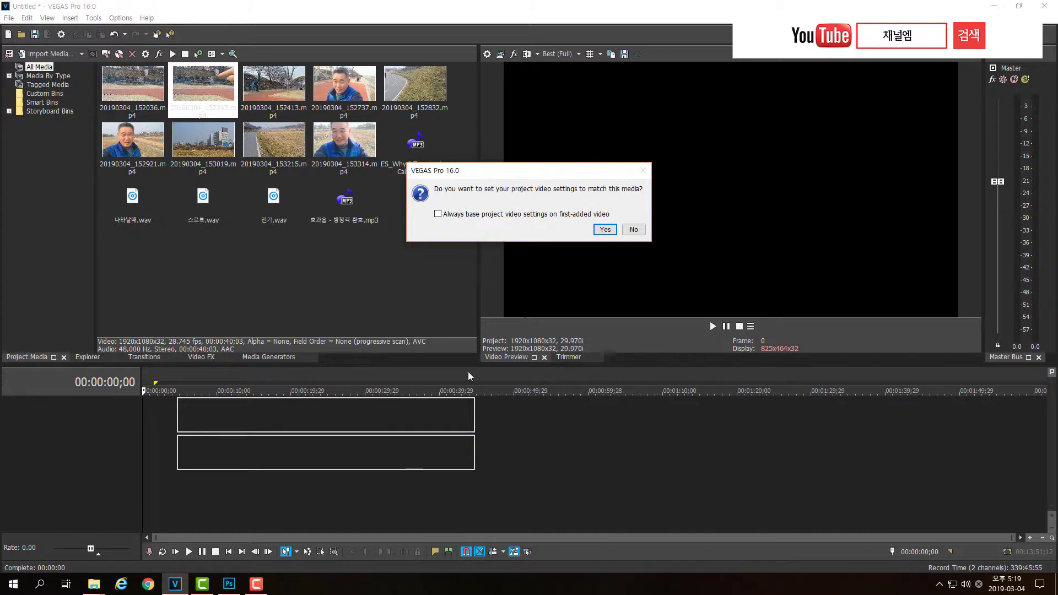
{"action": "left_click", "coordinate": [605, 229]}
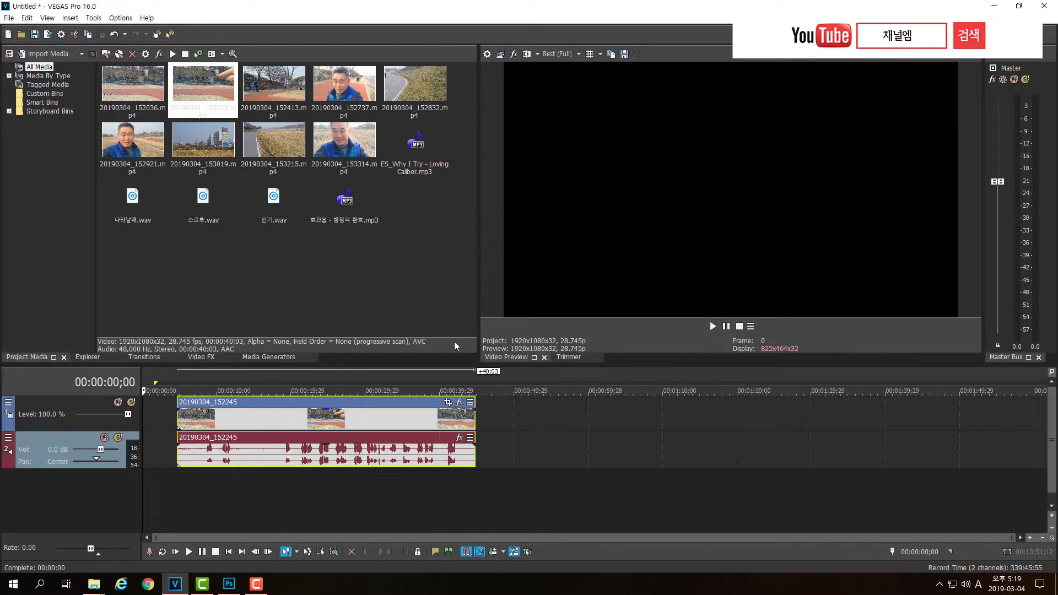
- Scrub through the 20190304_152245 clip to examine its content, and return to the beginning of the clip
{"action": "left_click", "coordinate": [368, 418]}
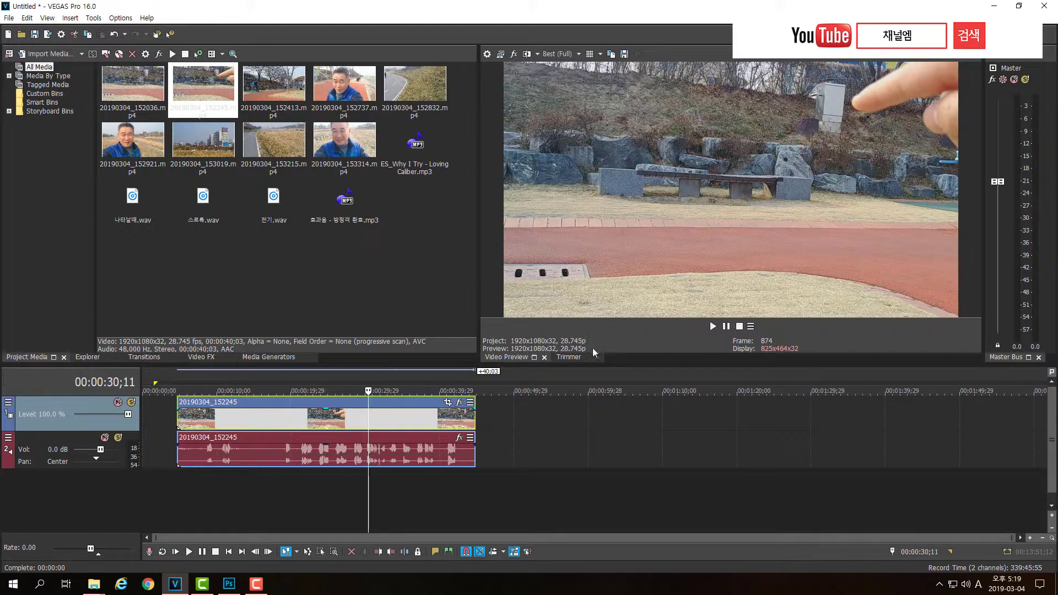
{"action": "left_click", "coordinate": [359, 417]}
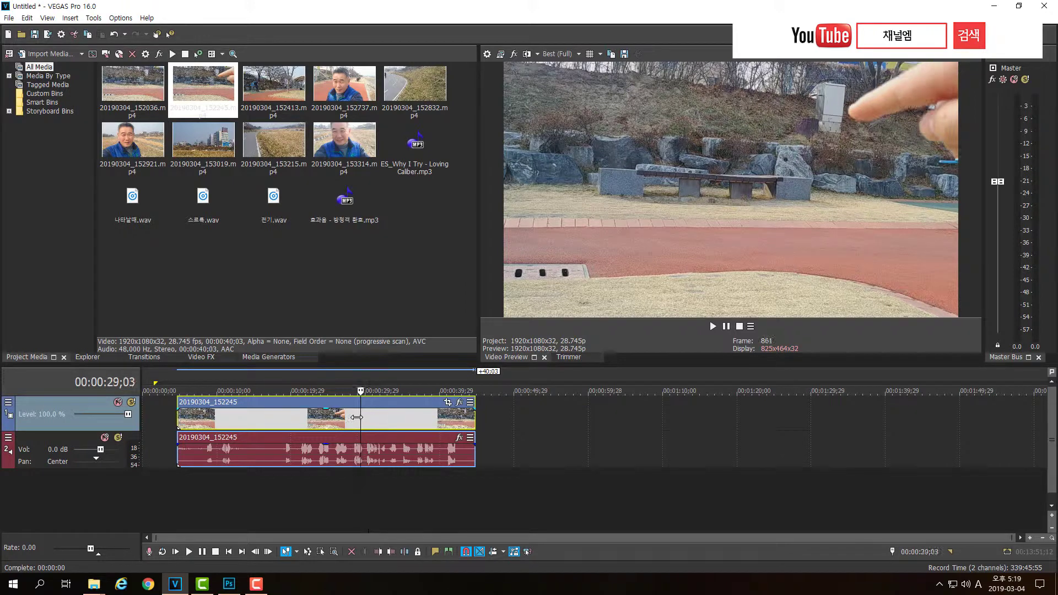
{"action": "left_click", "coordinate": [244, 417]}
{"action": "left_click", "coordinate": [187, 416]}
{"action": "left_click", "coordinate": [177, 415]}
{"action": "left_click", "coordinate": [194, 411]}
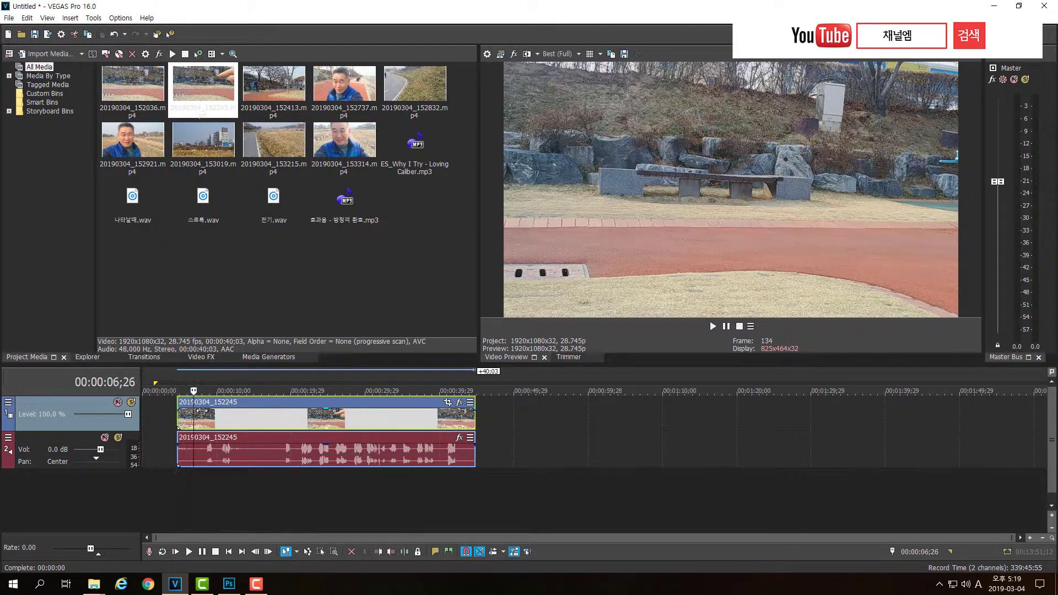
{"action": "left_click", "coordinate": [304, 415]}
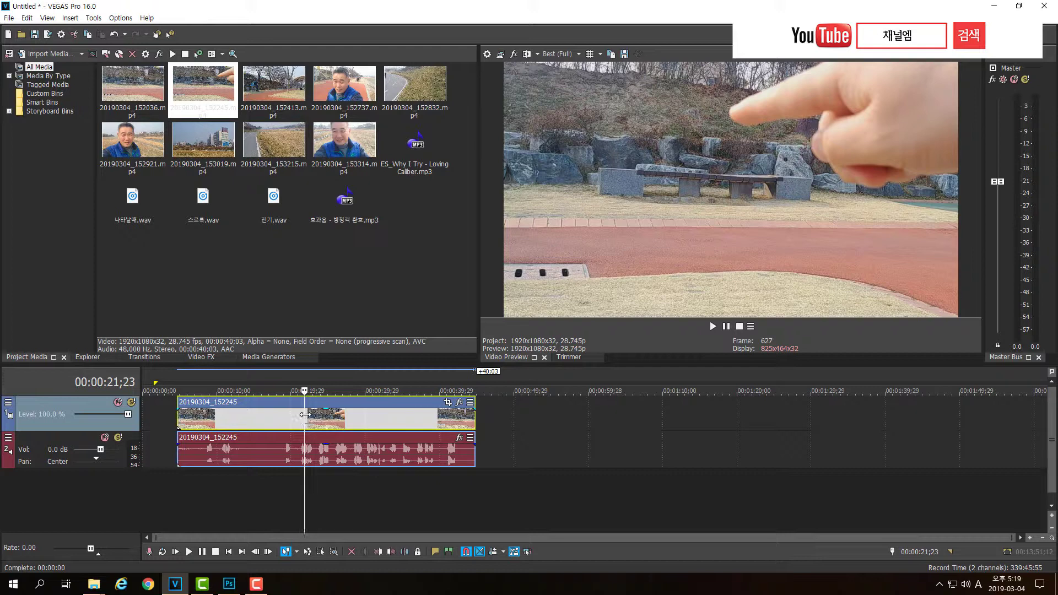
{"action": "left_click_drag", "start_coordinate": [305, 414], "coordinate": [177, 410]}
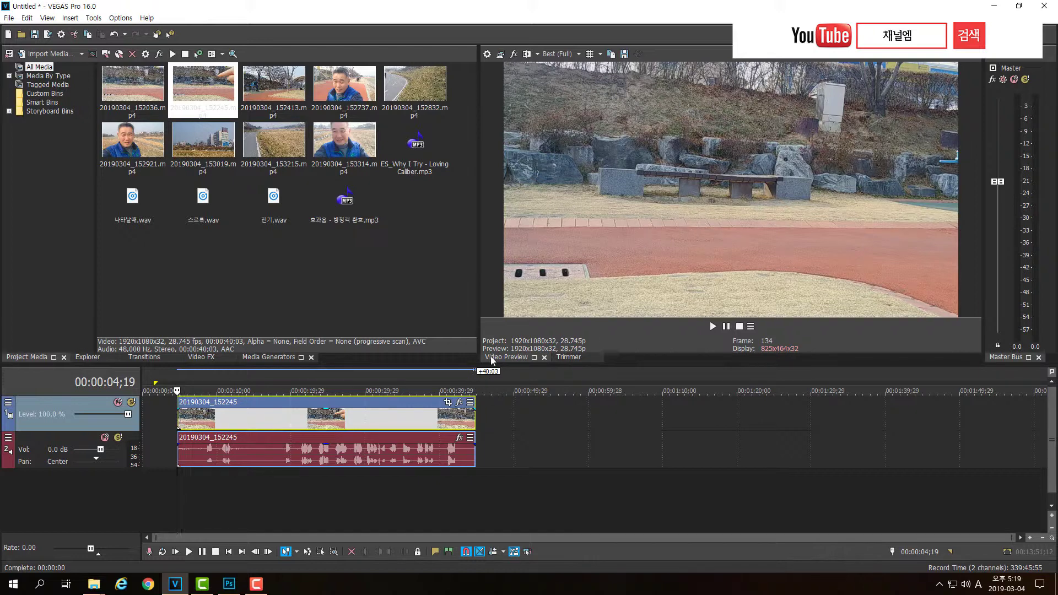
- Play the clip from its beginning and from about its middle to look for the unneeded opening section
{"action": "key", "text": "space"}
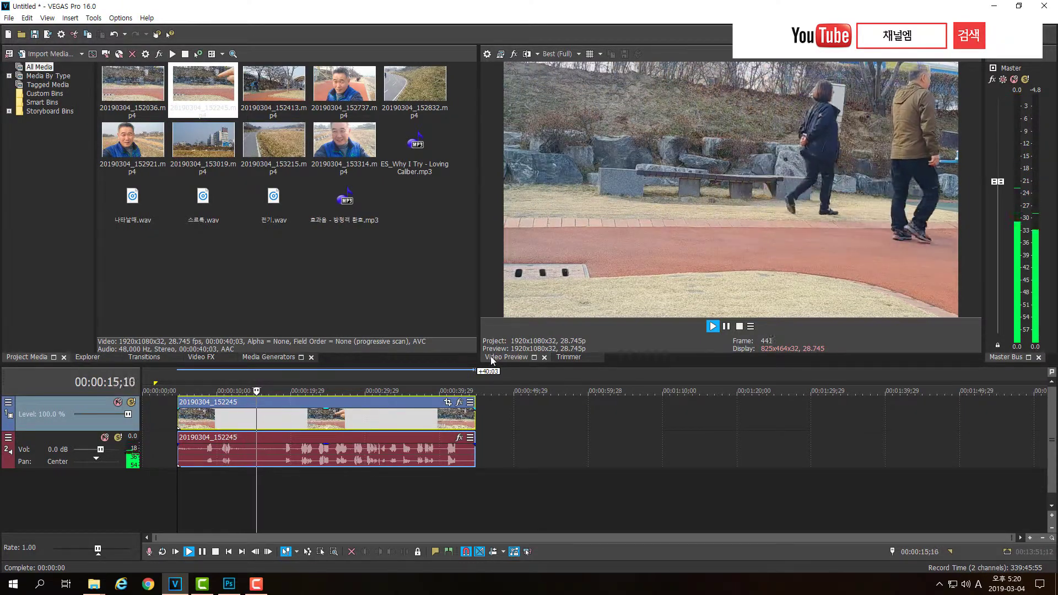
{"action": "key", "text": "Return"}
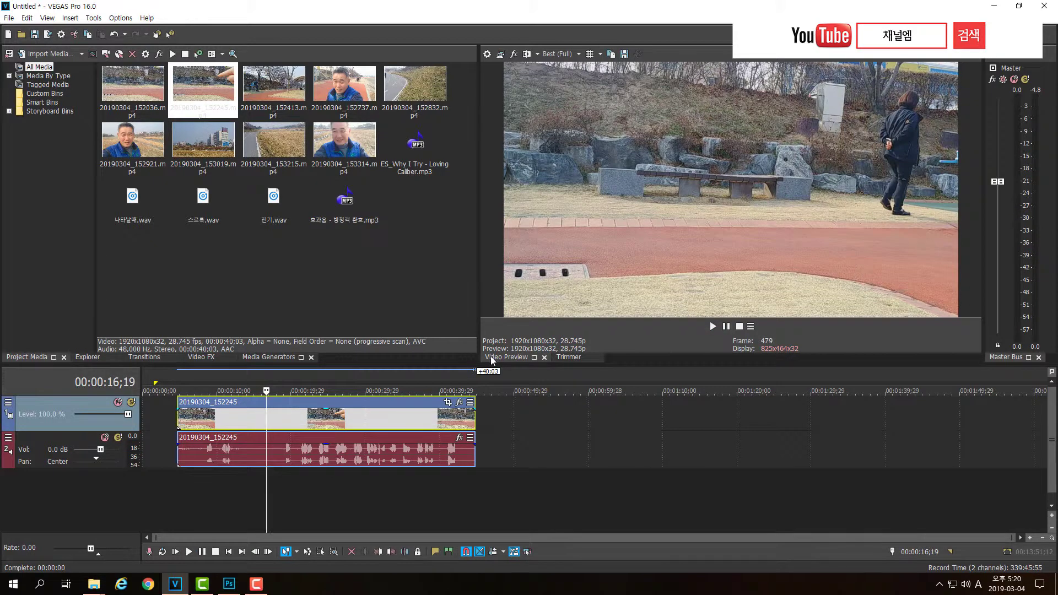
{"action": "left_click", "coordinate": [299, 422]}
{"action": "key", "text": "space"}
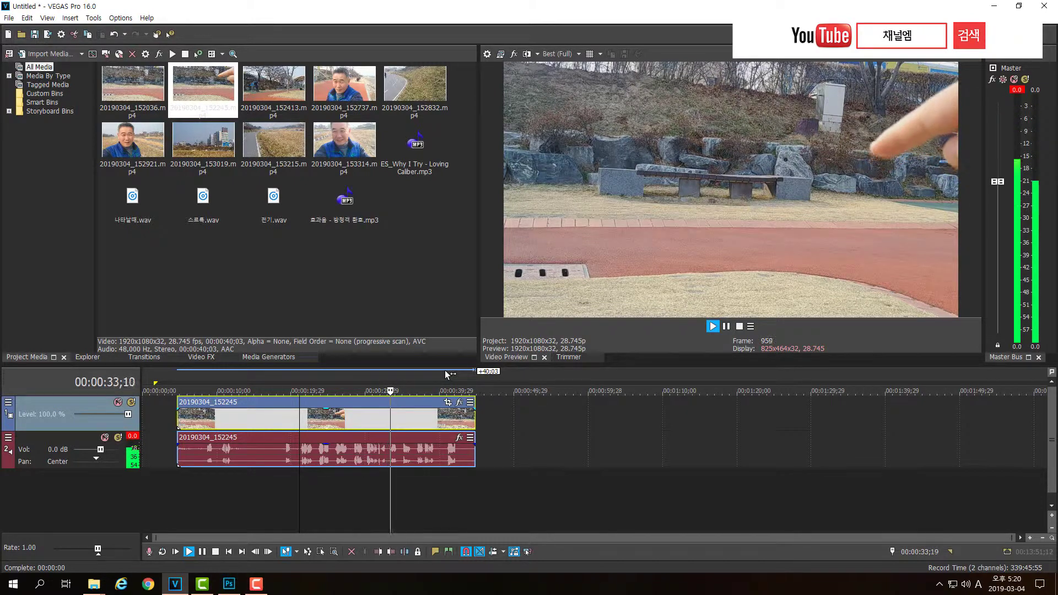
{"action": "key", "text": "Return"}
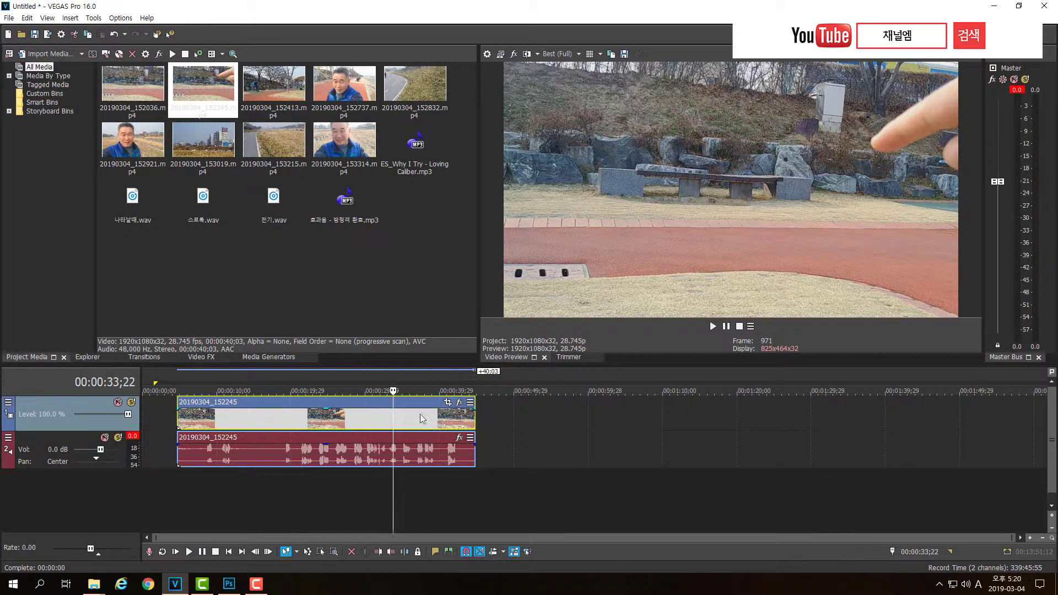
{"action": "left_click", "coordinate": [325, 422]}
{"action": "left_click_drag", "start_coordinate": [321, 422], "coordinate": [233, 419]}
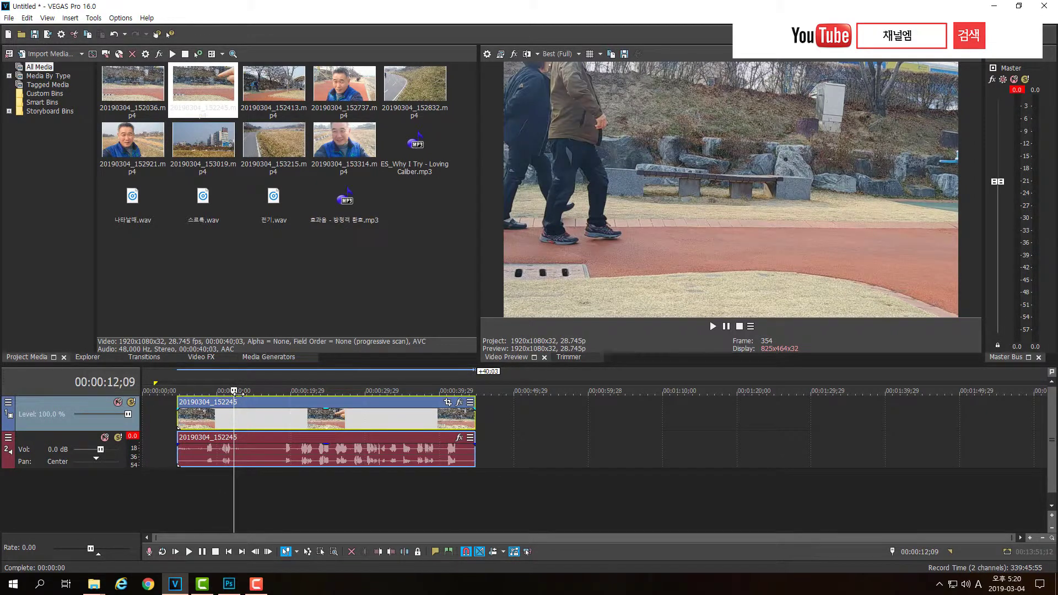
- Split the video and audio clip at 00:00:18;07, just after the passers-by have left the frame
{"action": "key", "text": "space"}
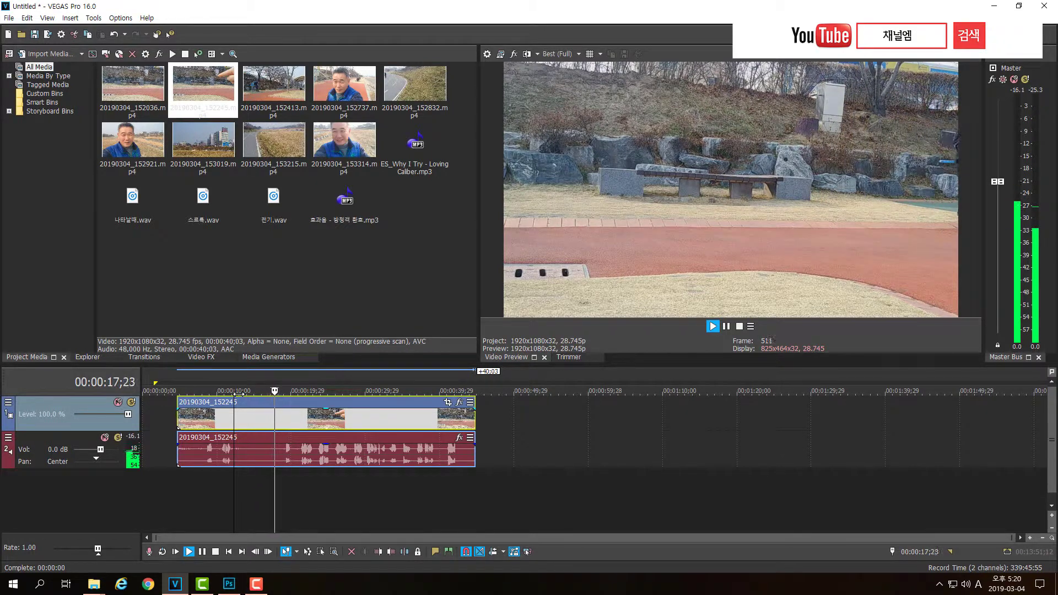
{"action": "key", "text": "Return"}
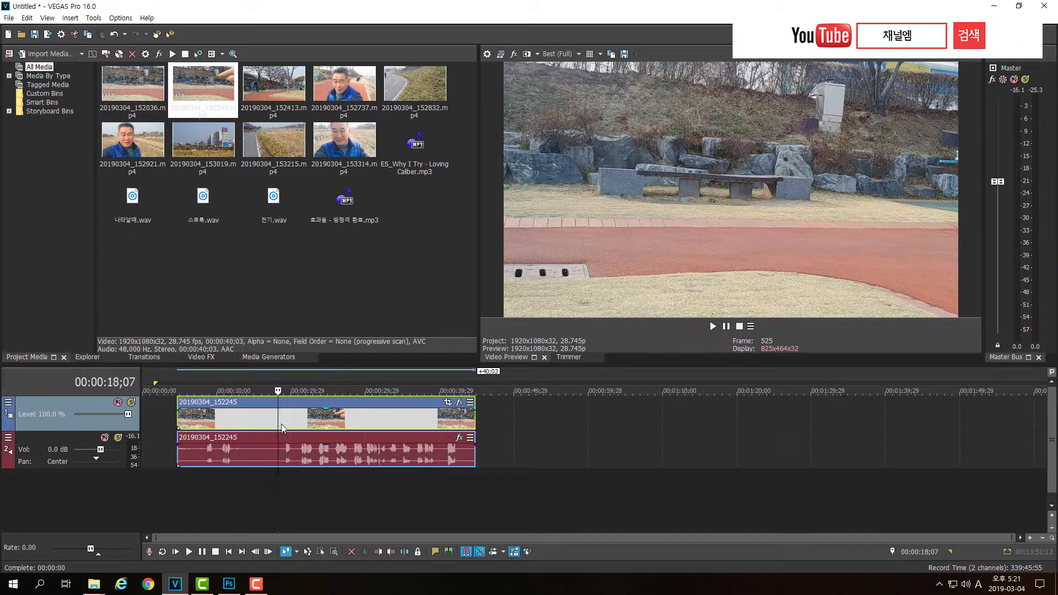
{"action": "key", "text": "s"}
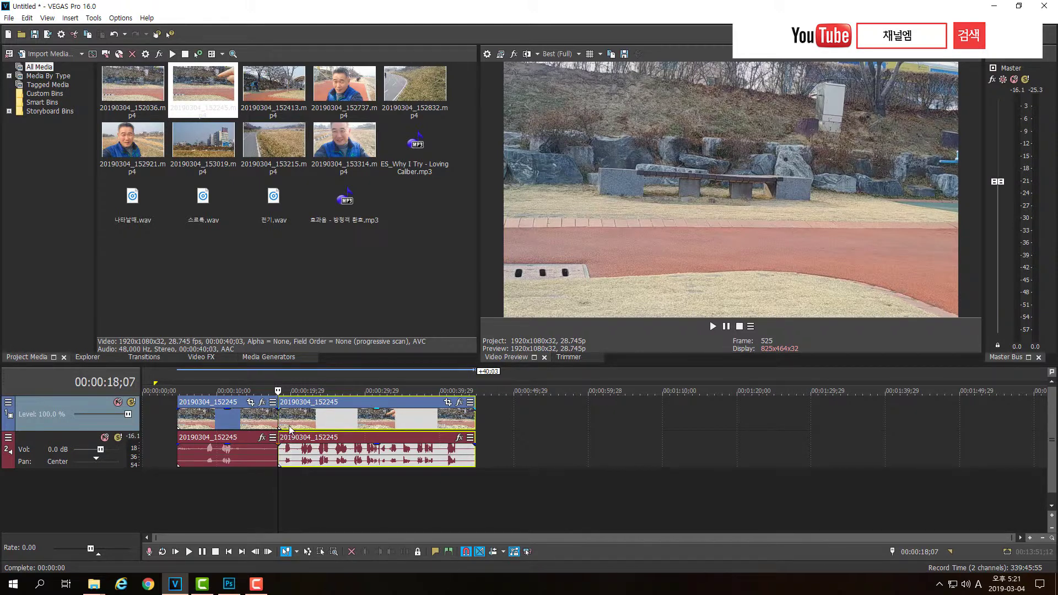
{"action": "key", "text": "ctrl+z"}
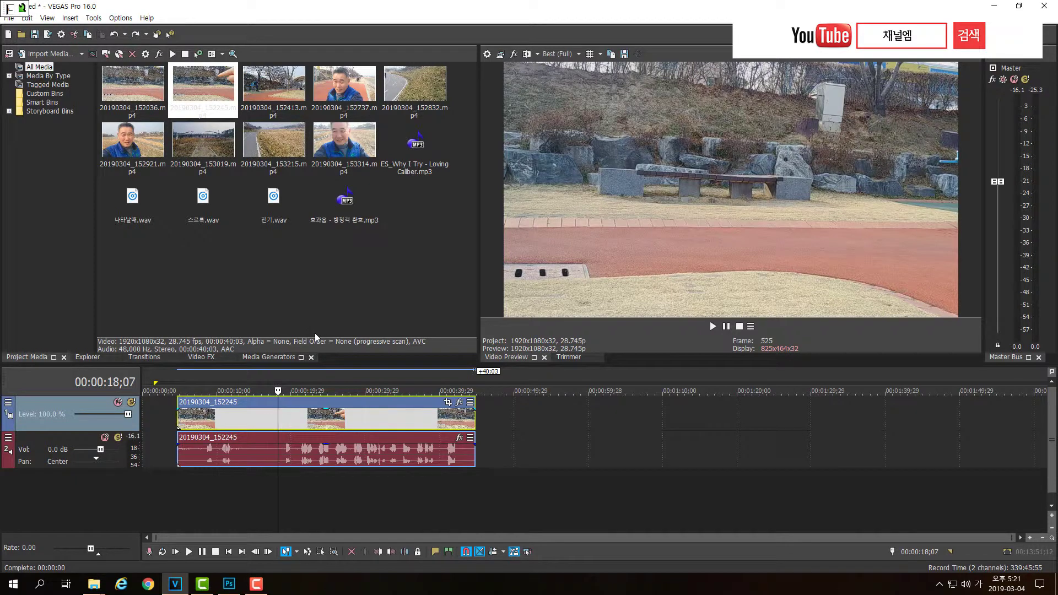
{"action": "key", "text": "Hangul"}
{"action": "key", "text": "s"}
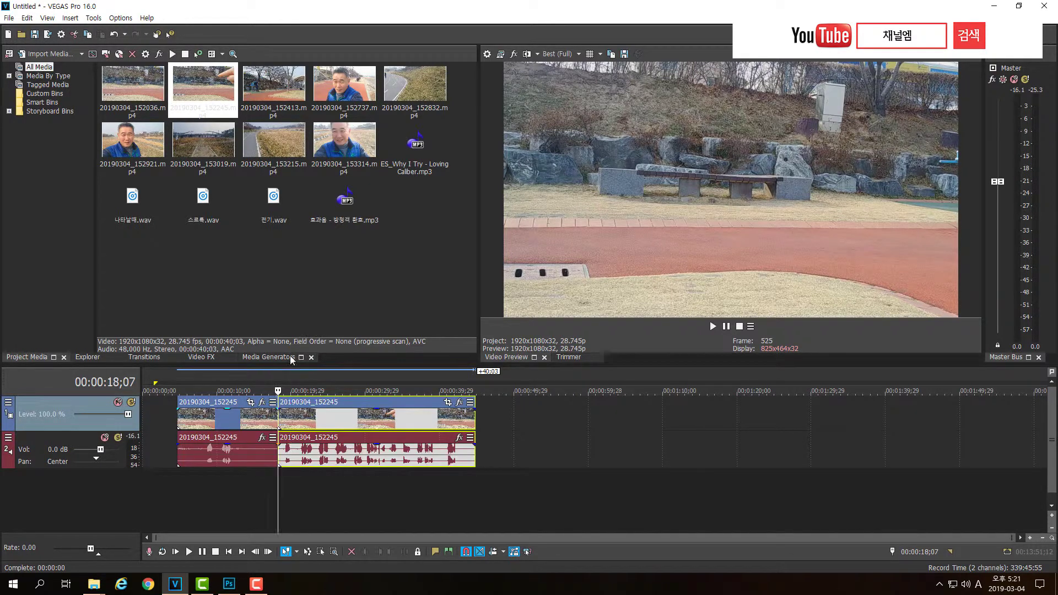
- Delete the opening section before the split and move the remaining clip to the start of the timeline
{"action": "left_click", "coordinate": [233, 422]}
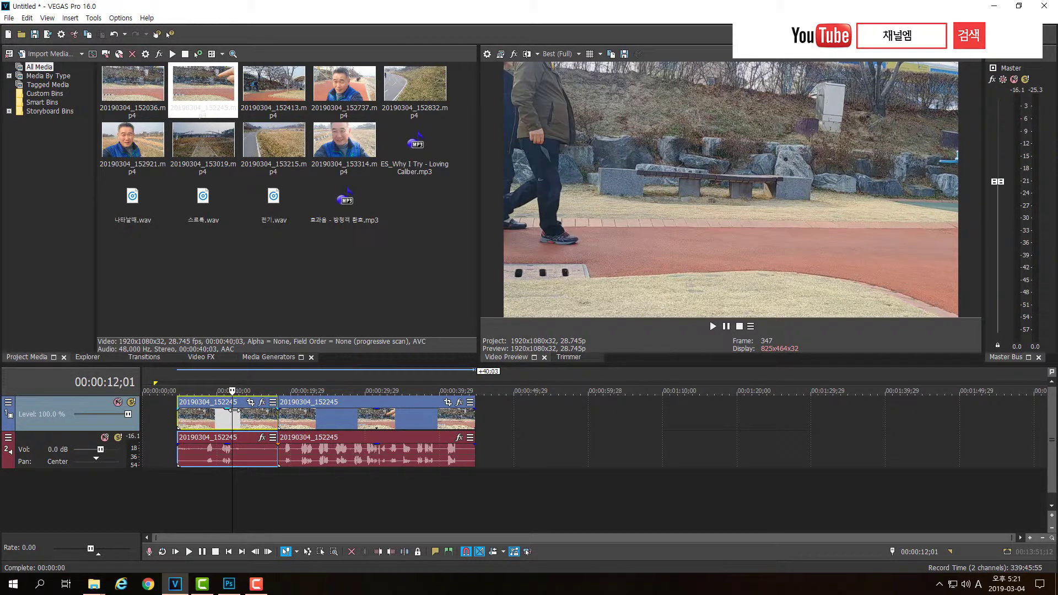
{"action": "key", "text": "Delete"}
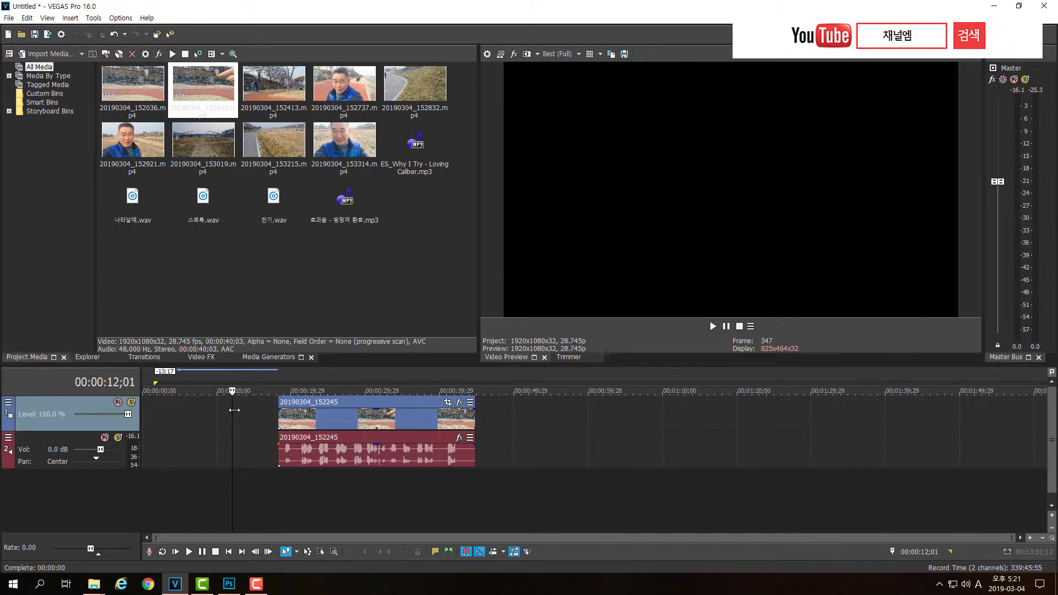
{"action": "left_click", "coordinate": [278, 421]}
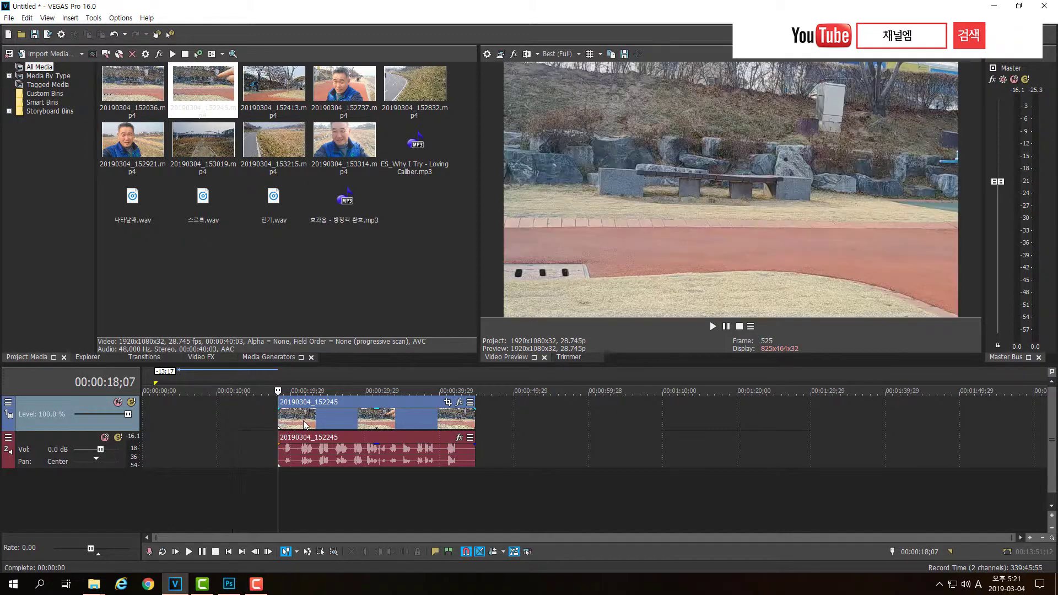
{"action": "left_click", "coordinate": [303, 421]}
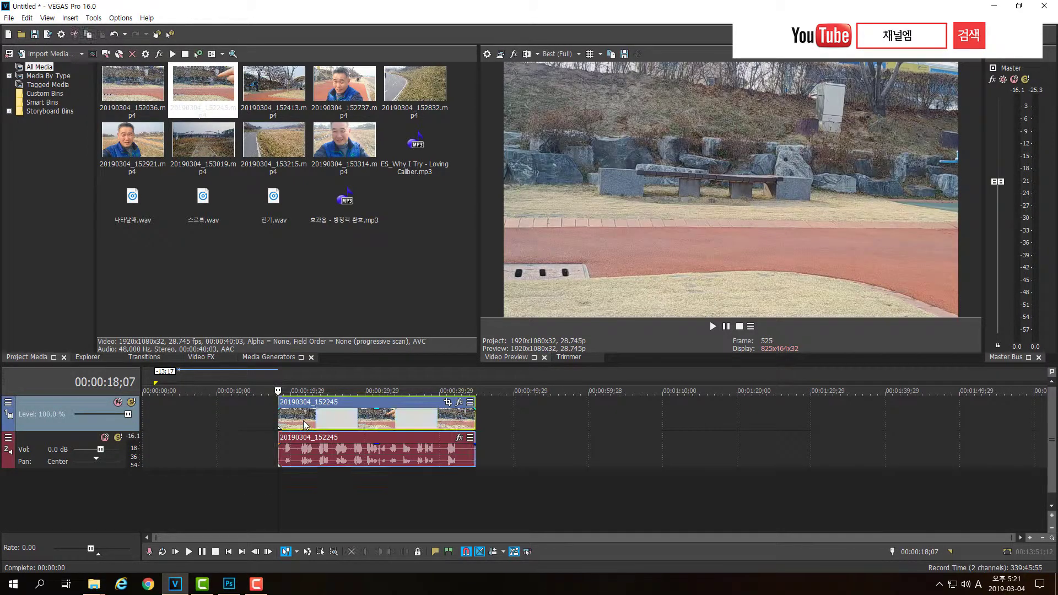
{"action": "left_click_drag", "start_coordinate": [304, 424], "coordinate": [174, 414]}
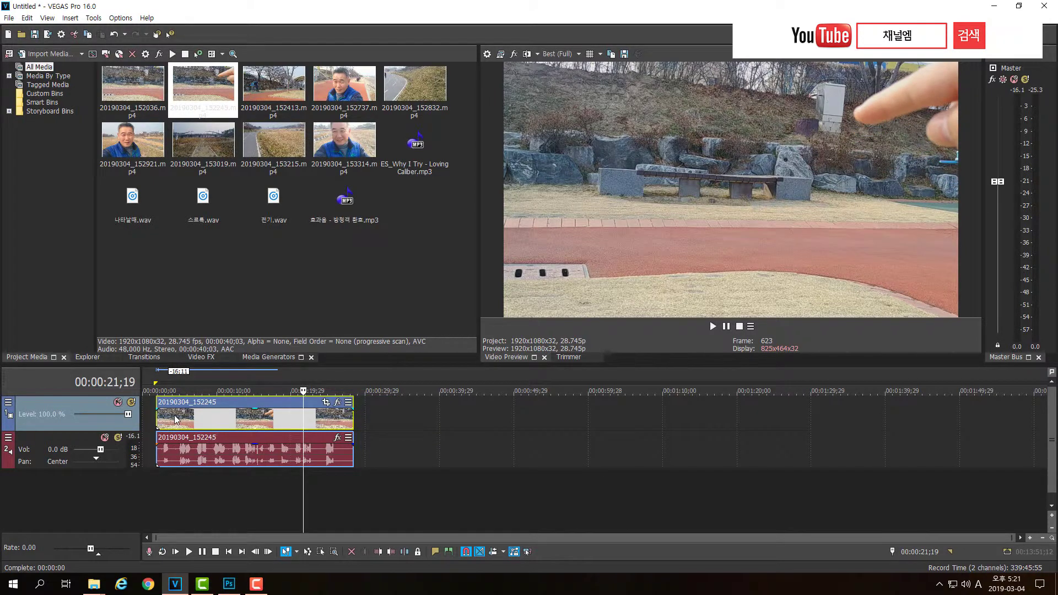
- Preview the trimmed clip from its start with sound to check the pointing hand and the recorded audio
{"action": "left_click", "coordinate": [196, 414]}
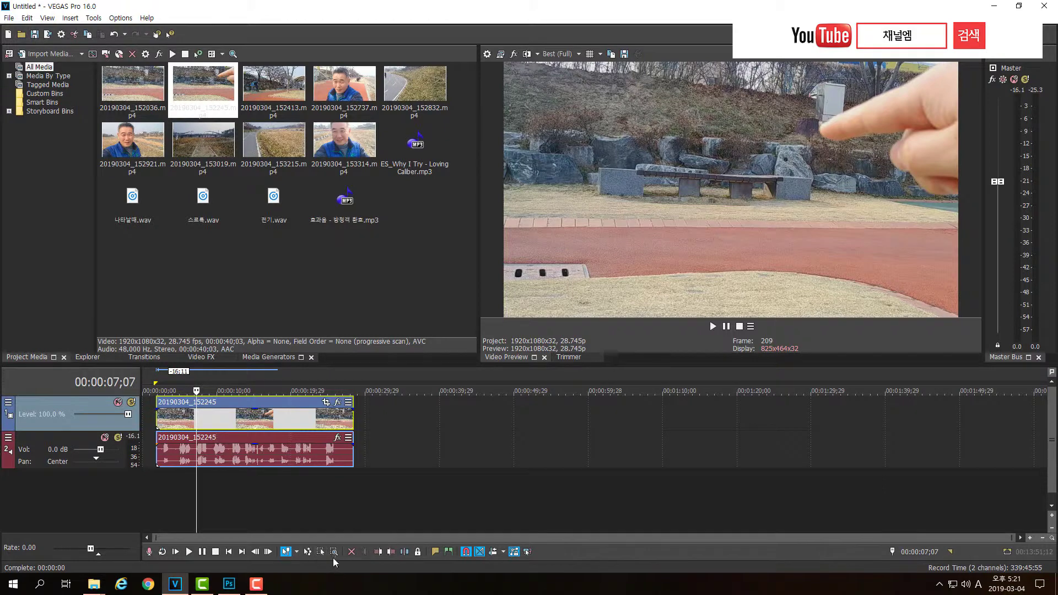
{"action": "left_click", "coordinate": [217, 419]}
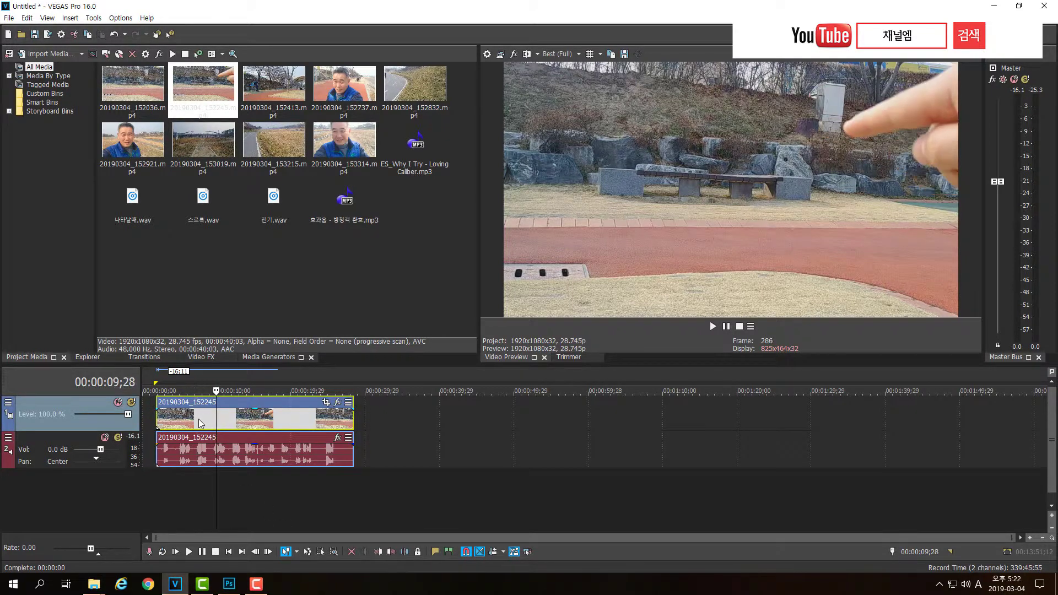
{"action": "left_click_drag", "start_coordinate": [214, 423], "coordinate": [156, 423]}
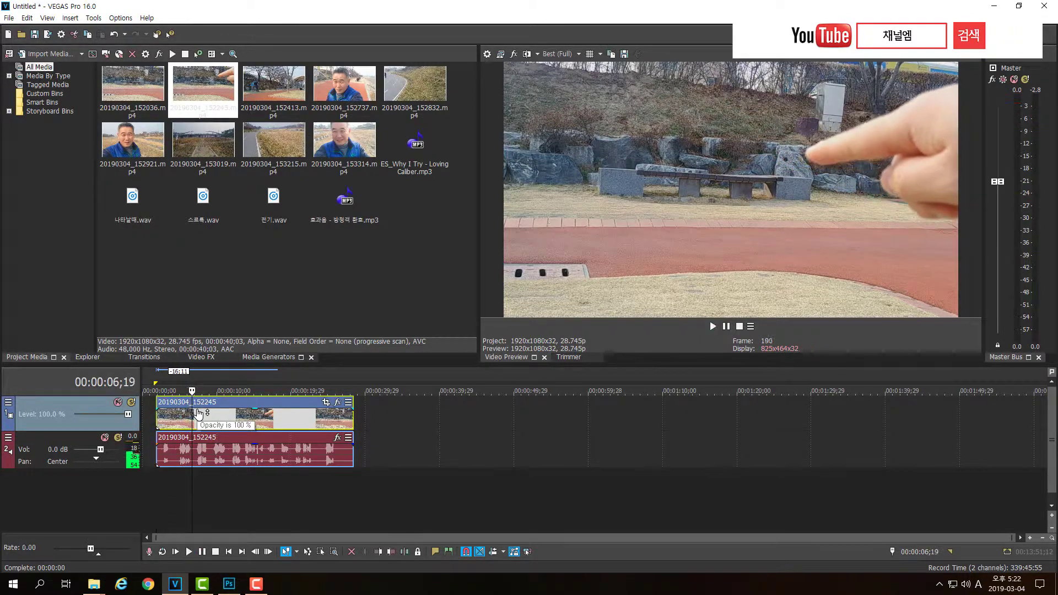
{"action": "key", "text": "Return"}
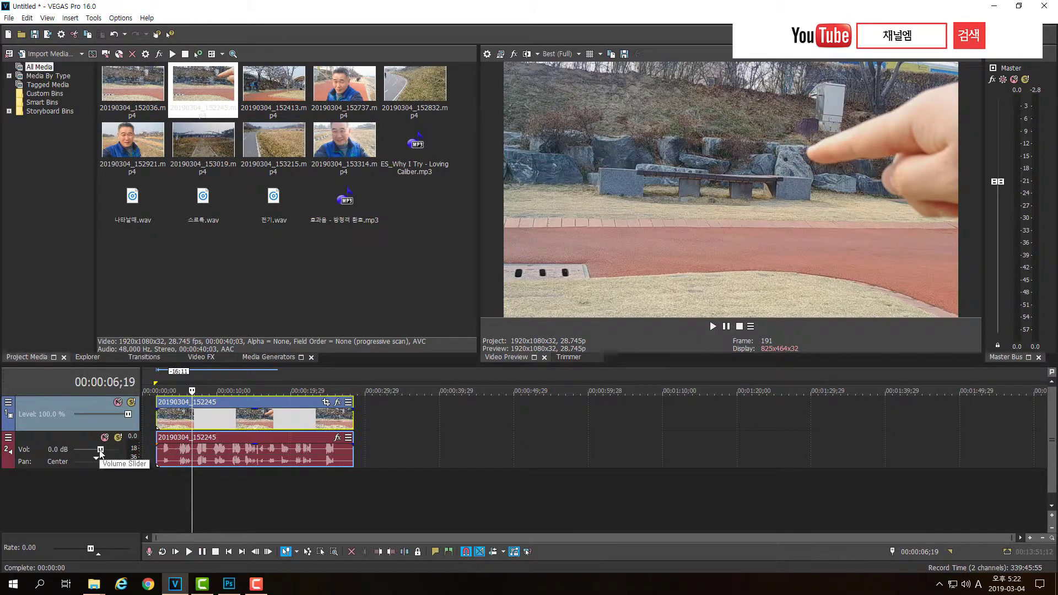
- Lower the audio track's volume to -Inf and play the clip to check it without sound
{"action": "left_click_drag", "start_coordinate": [100, 449], "coordinate": [89, 451]}
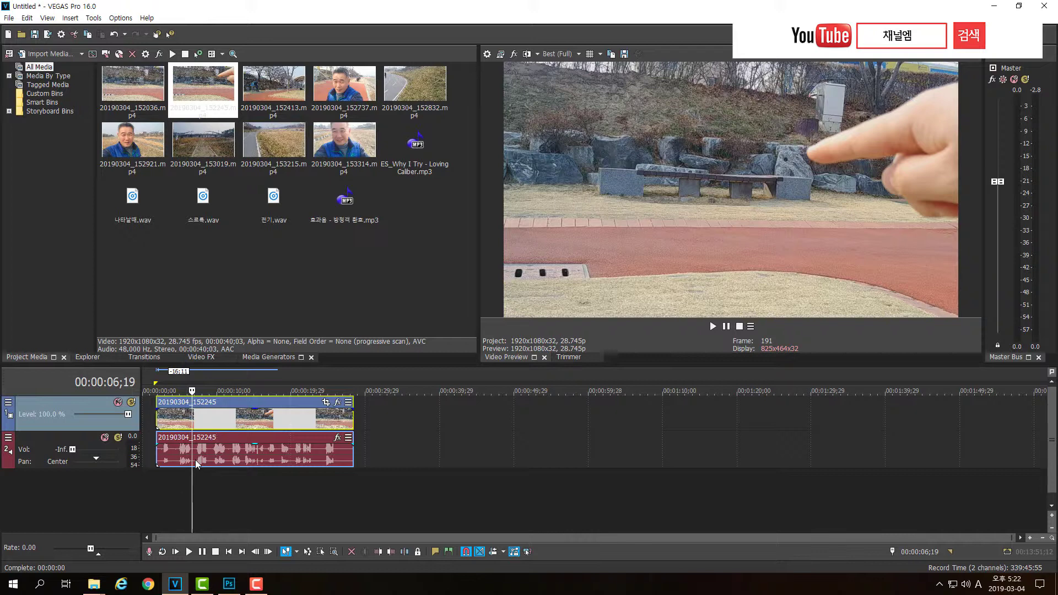
{"action": "key", "text": "space"}
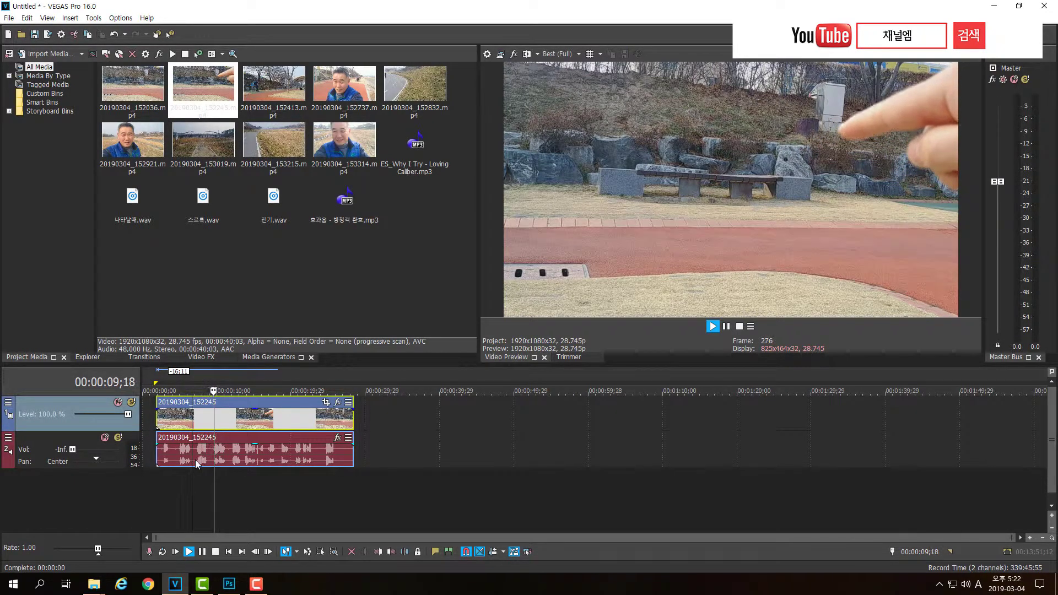
{"action": "key", "text": "space"}
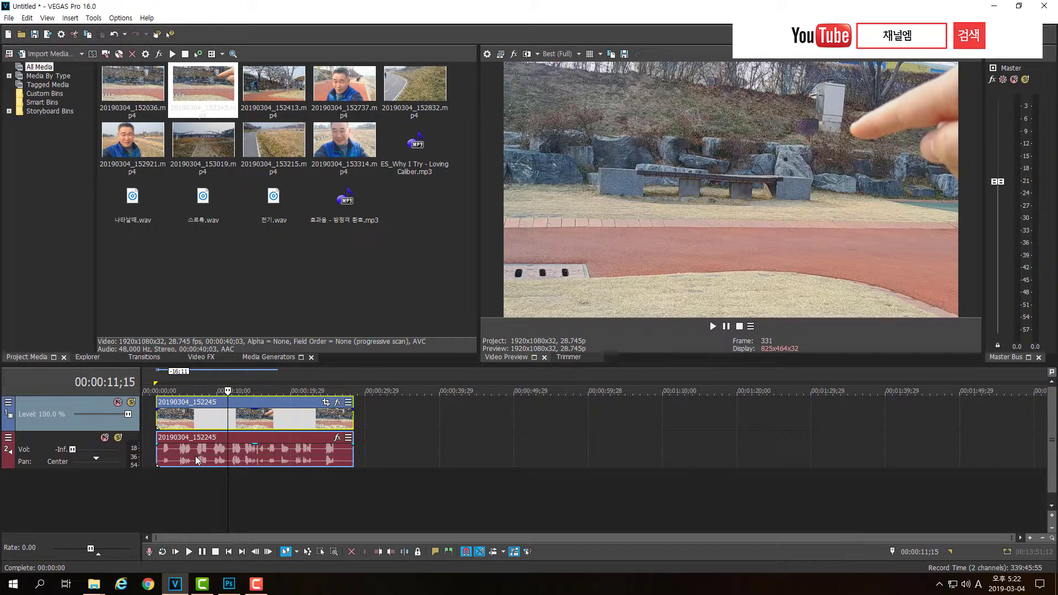
{"action": "key", "text": "space"}
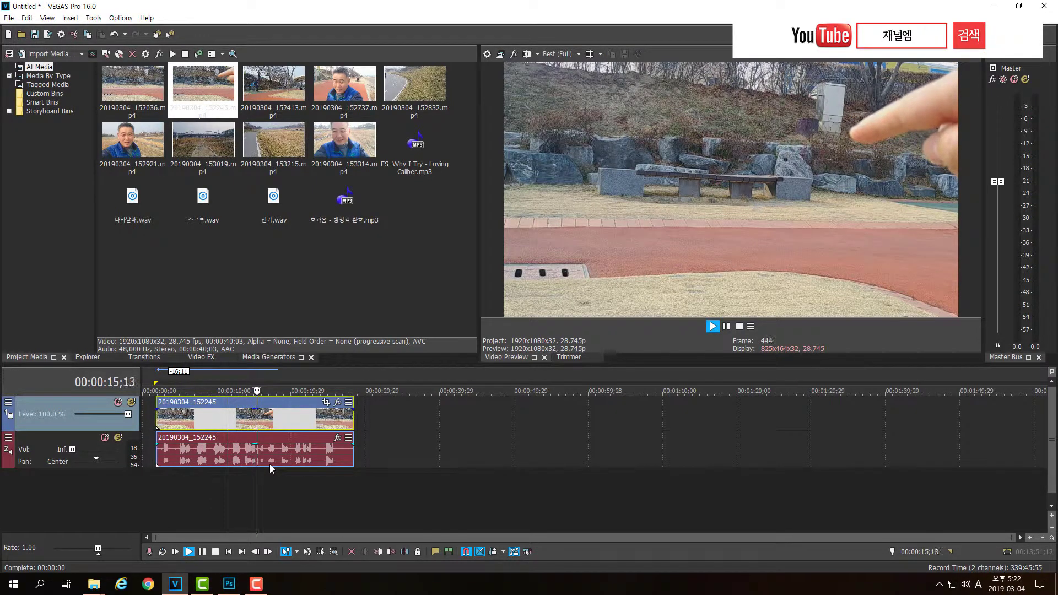
{"action": "key", "text": "space"}
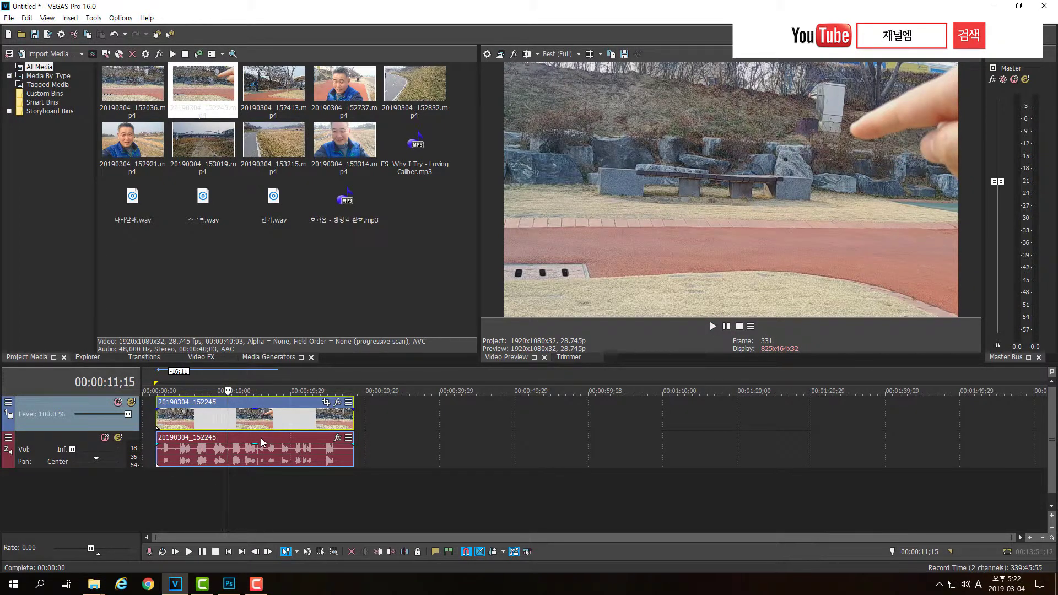
{"action": "key", "text": "space"}
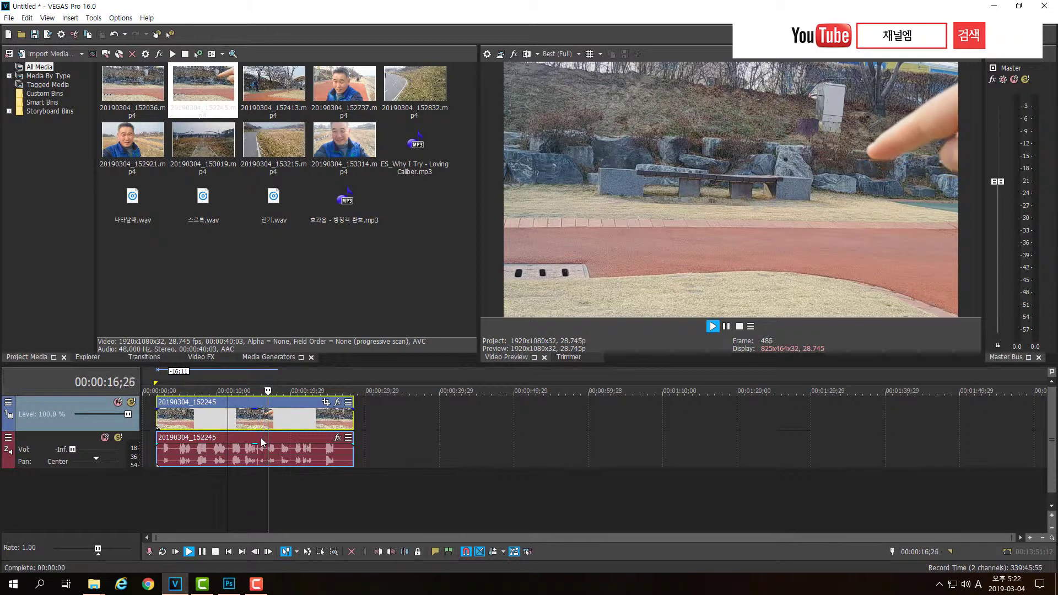
- Stop playback, raise the audio track's volume to 2.2 dB and place the cursor at 00:00:09;03 in the clip
{"action": "key", "text": "space"}
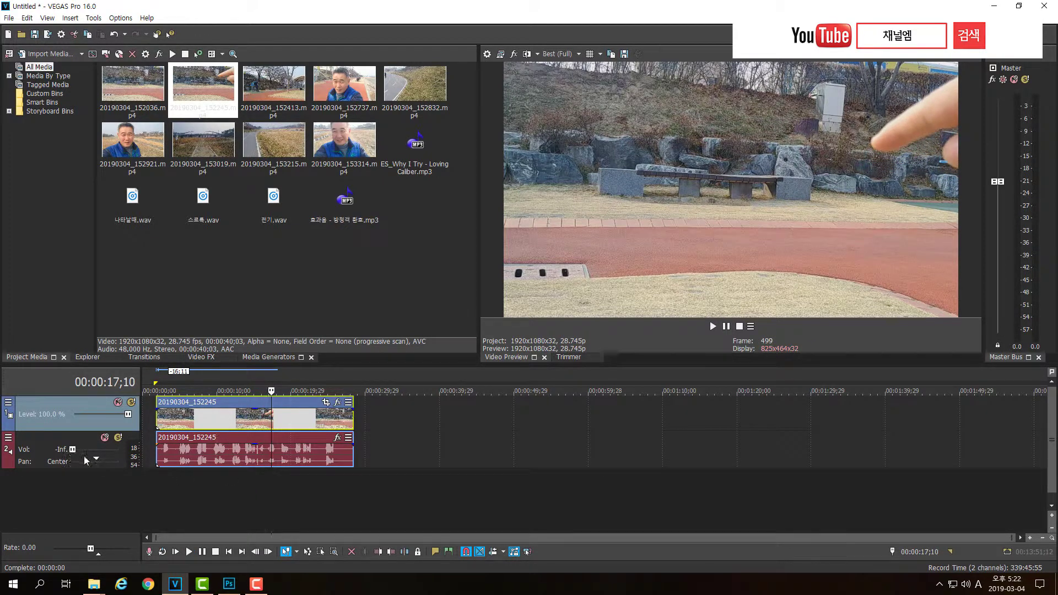
{"action": "left_click_drag", "start_coordinate": [73, 450], "coordinate": [83, 450]}
{"action": "left_click", "coordinate": [211, 418]}
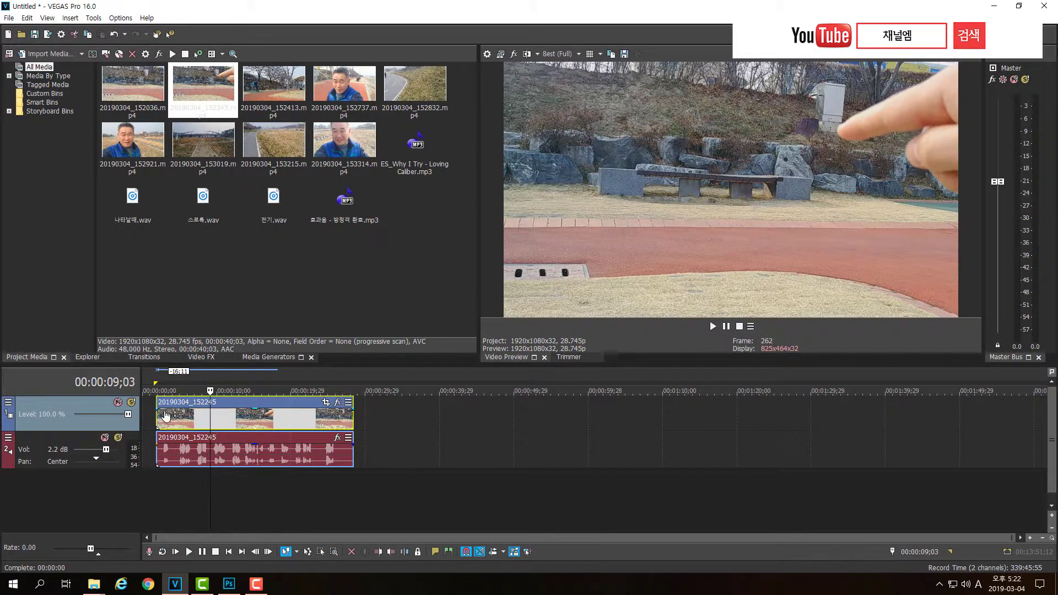
- Play the clip on to 00:00:23;05 and split its video and audio there
{"action": "key", "text": "space"}
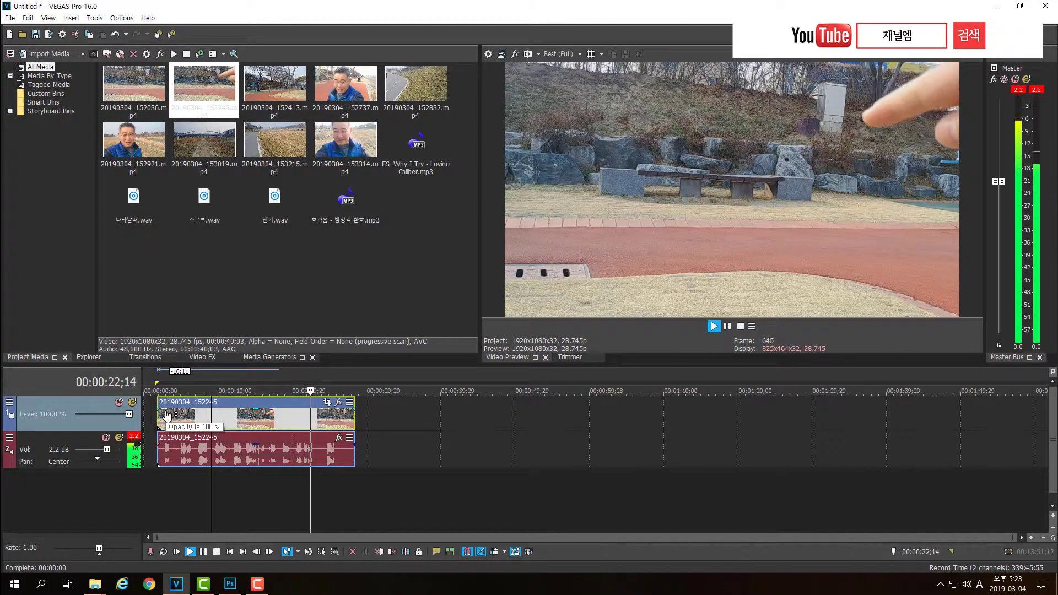
{"action": "key", "text": "Return"}
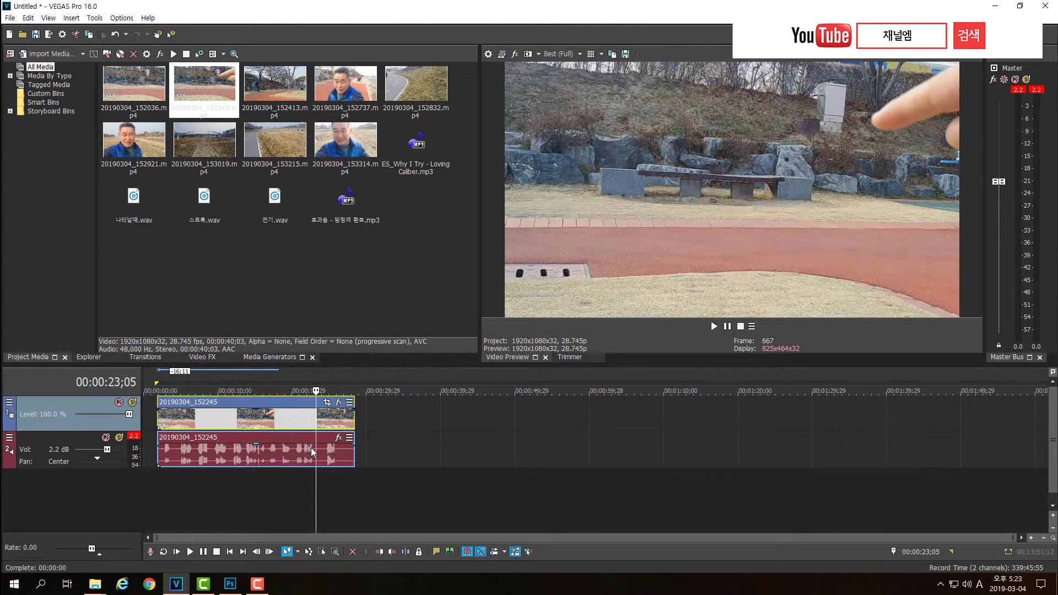
{"action": "key", "text": "s"}
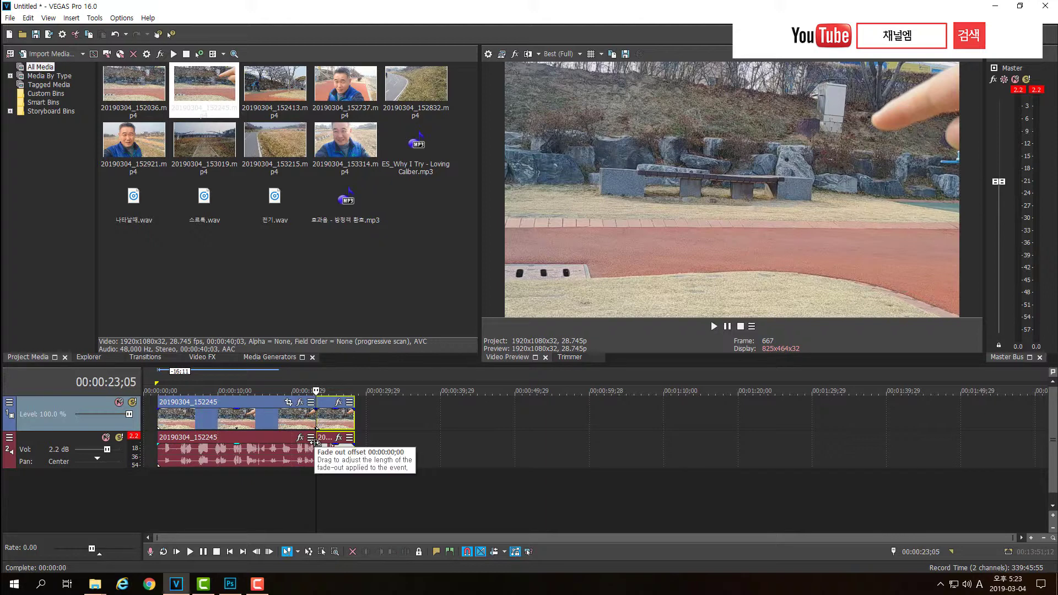
- Preview the section after the split with sound and return the cursor to the split at 00:00:23;05
{"action": "left_click", "coordinate": [322, 422]}
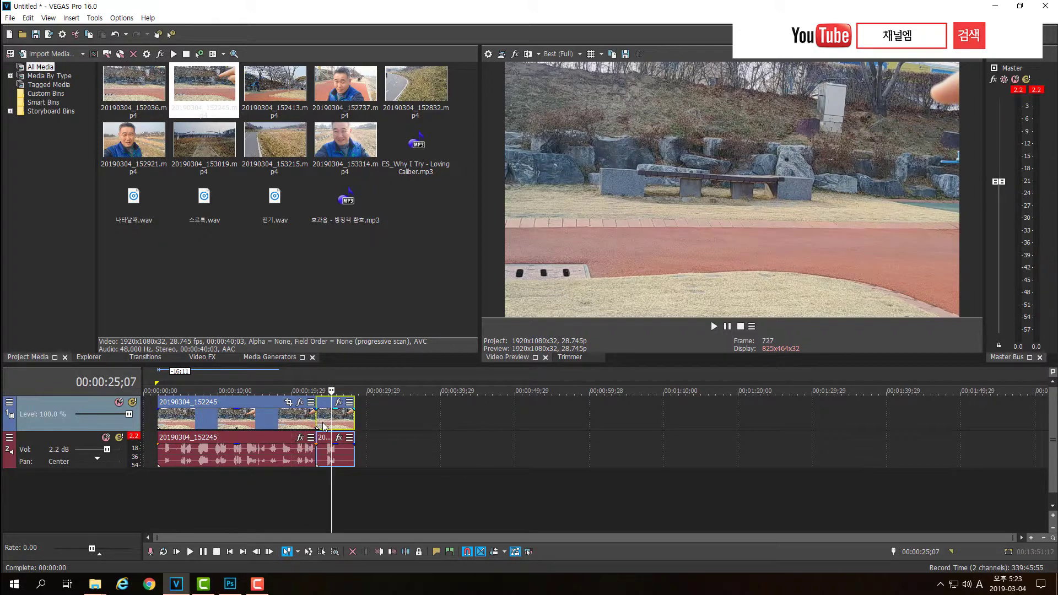
{"action": "key", "text": "space"}
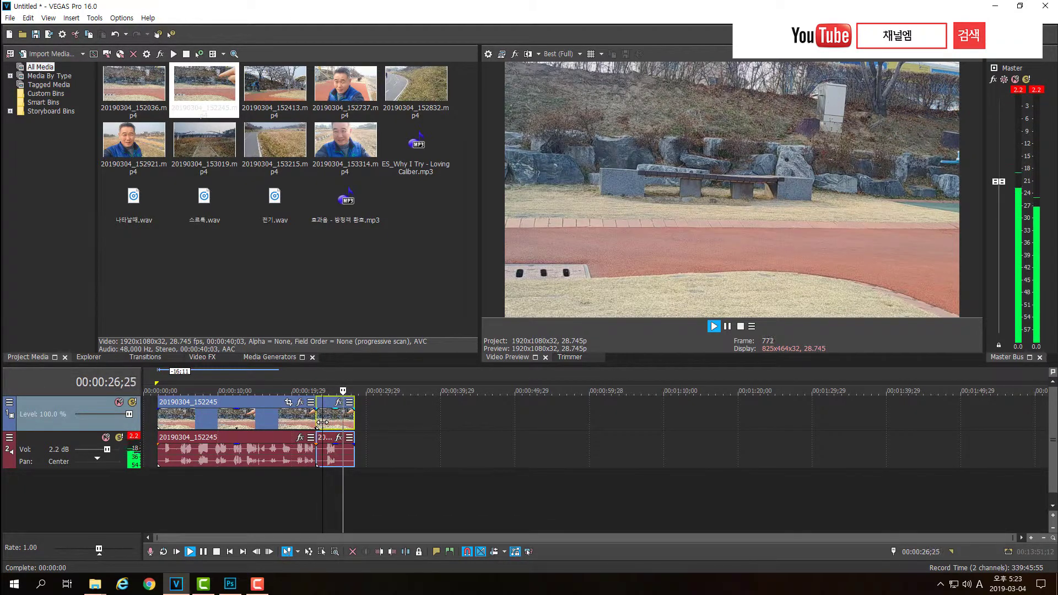
{"action": "key", "text": "space"}
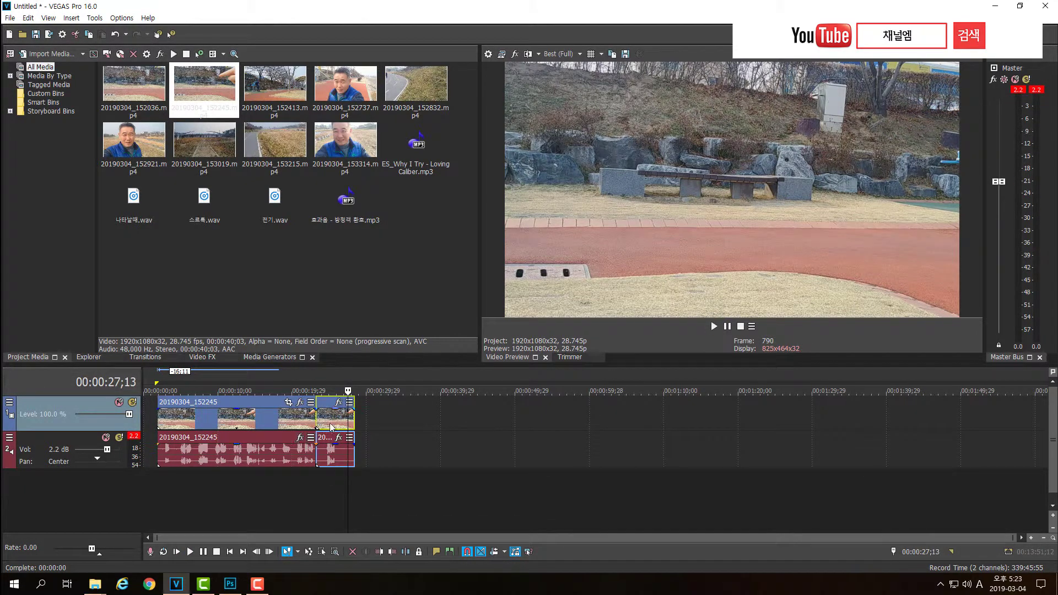
{"action": "left_click", "coordinate": [333, 420]}
{"action": "left_click", "coordinate": [313, 421]}
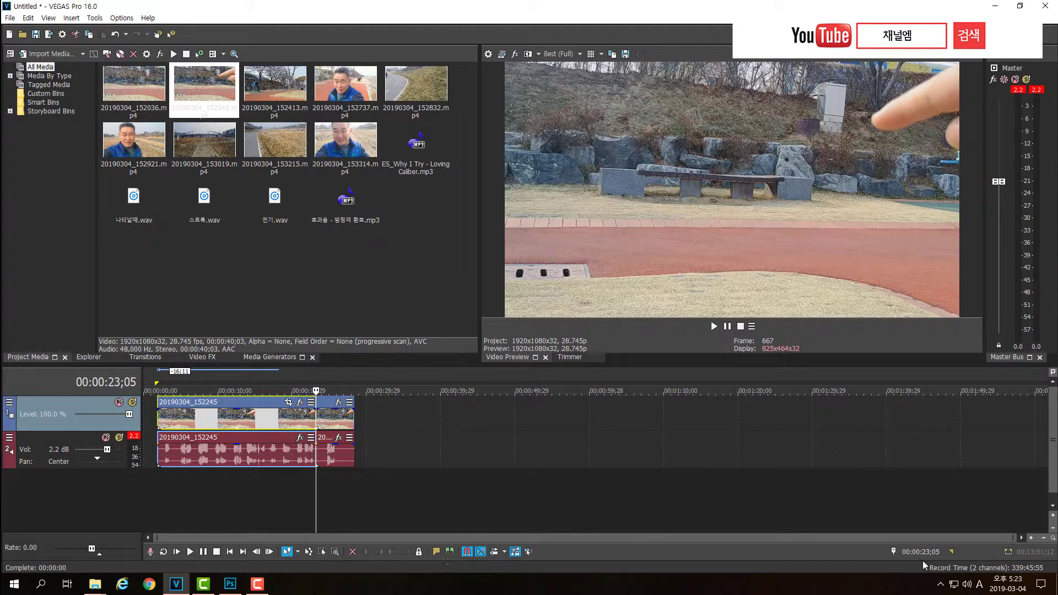
- Enlarge the timeline and check the clip's opening seconds and the moments when the hand enters the frame
{"action": "left_click_drag", "start_coordinate": [1016, 549], "coordinate": [531, 549]}
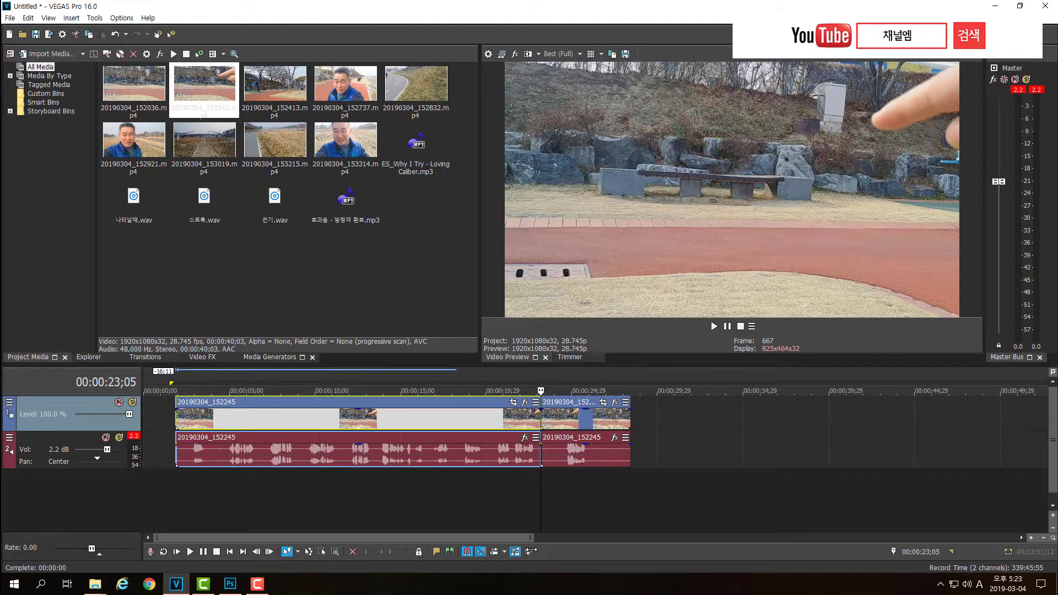
{"action": "left_click", "coordinate": [421, 424]}
{"action": "left_click", "coordinate": [331, 424]}
{"action": "left_click", "coordinate": [195, 422]}
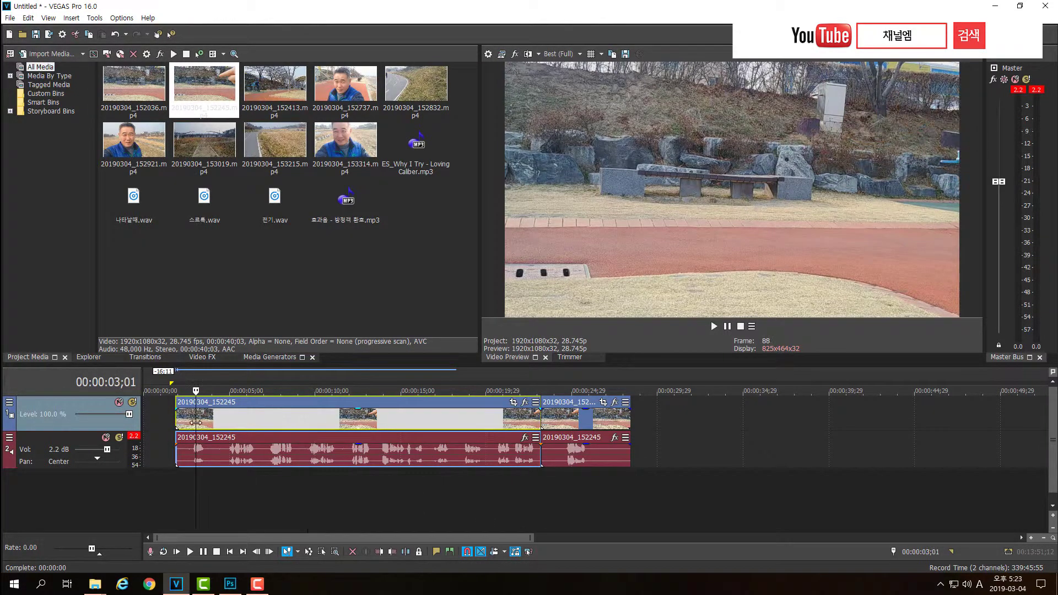
{"action": "left_click", "coordinate": [526, 422]}
{"action": "left_click", "coordinate": [341, 421]}
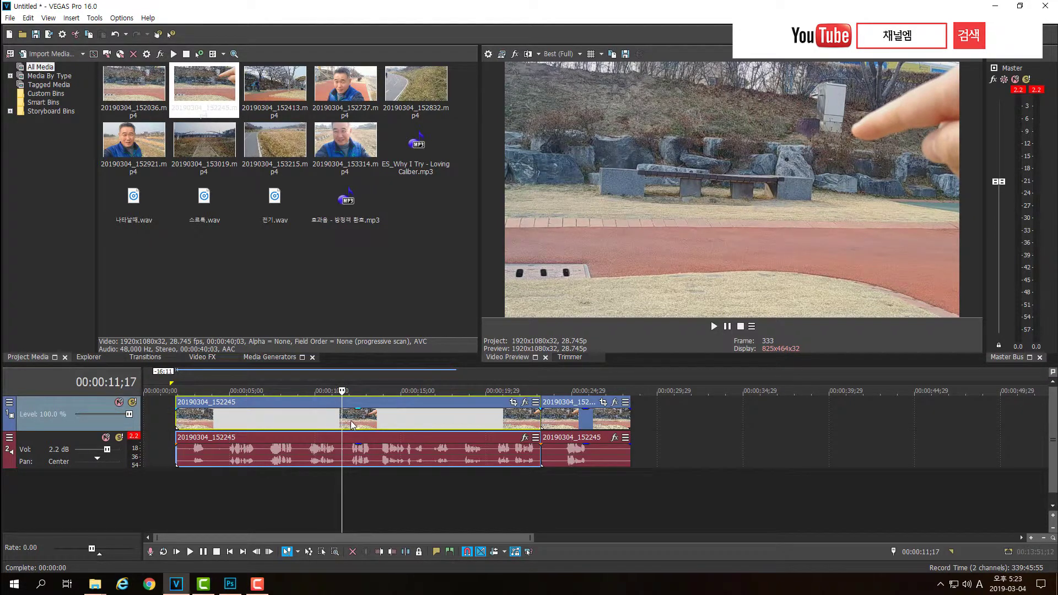
{"action": "left_click", "coordinate": [194, 422]}
{"action": "left_click_drag", "start_coordinate": [194, 422], "coordinate": [175, 422]}
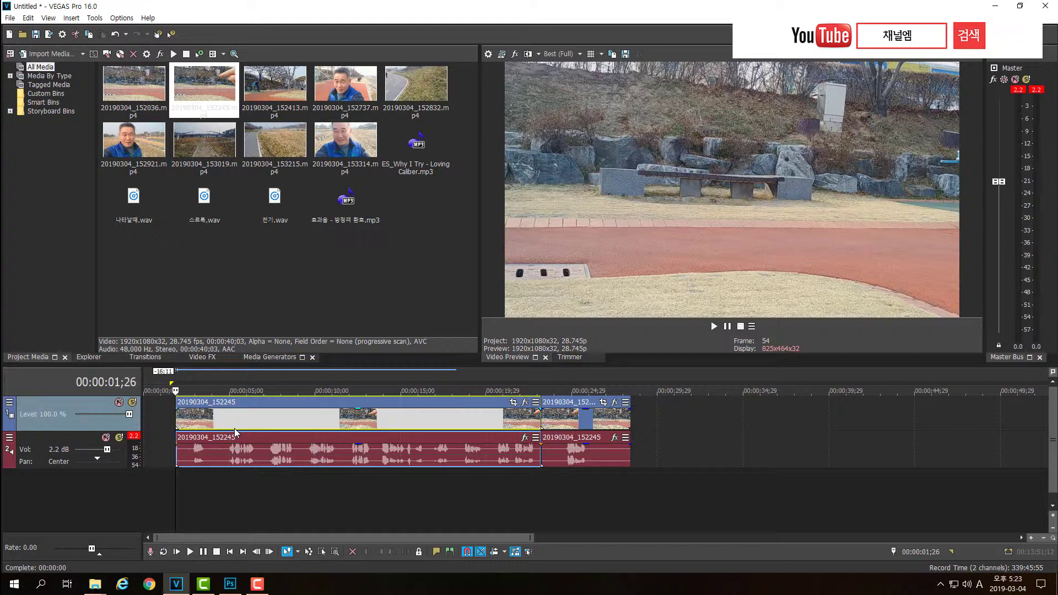
{"action": "left_click", "coordinate": [194, 422]}
{"action": "key", "text": "space"}
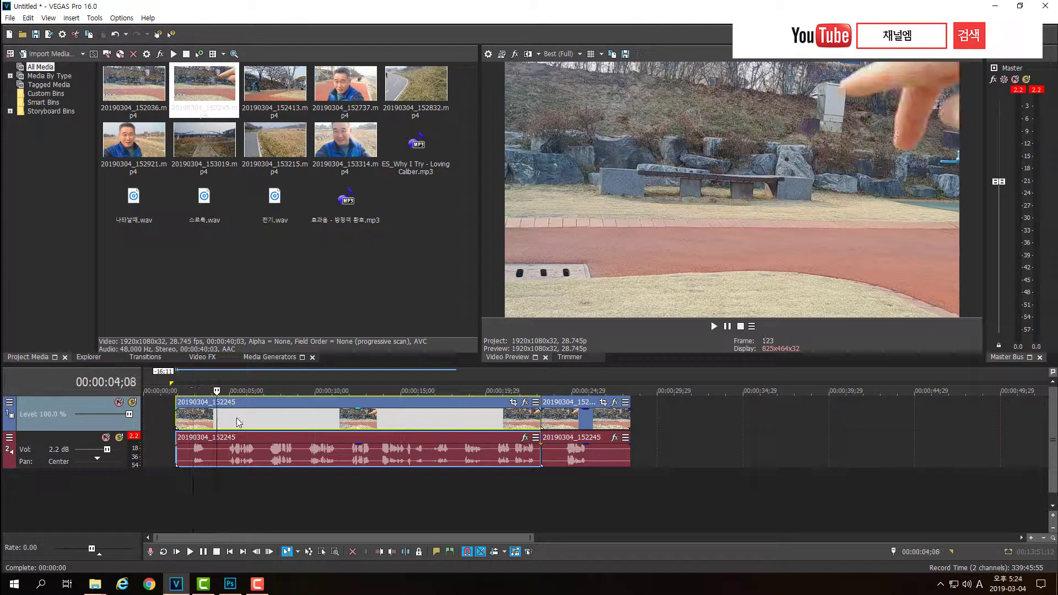
- Examine the finger's positions at successive points through the second half of the clip and into the tail section
{"action": "left_click", "coordinate": [335, 430]}
{"action": "left_click", "coordinate": [385, 419]}
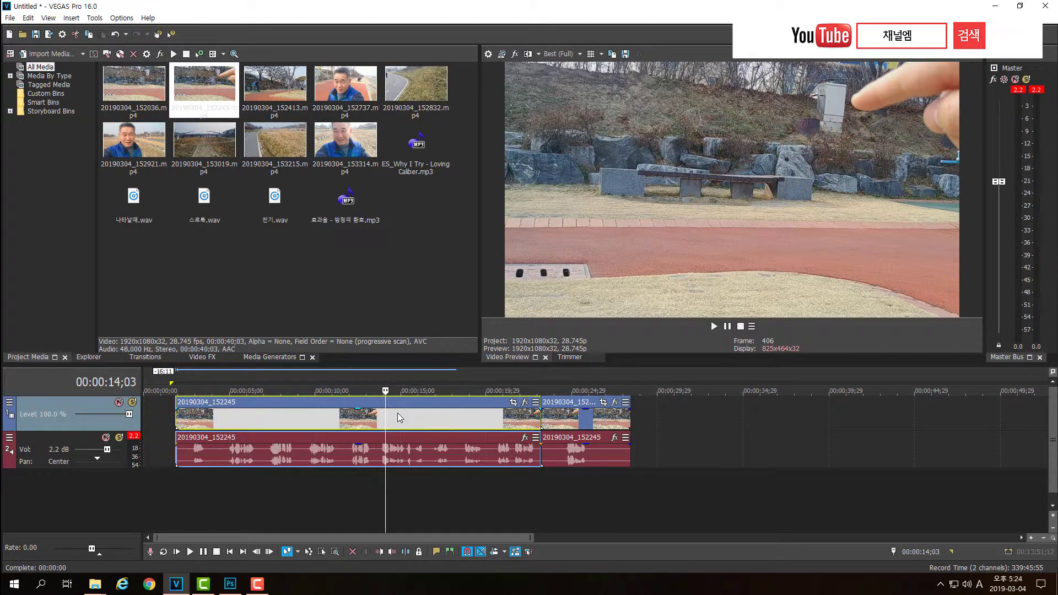
{"action": "left_click_drag", "start_coordinate": [385, 419], "coordinate": [410, 416]}
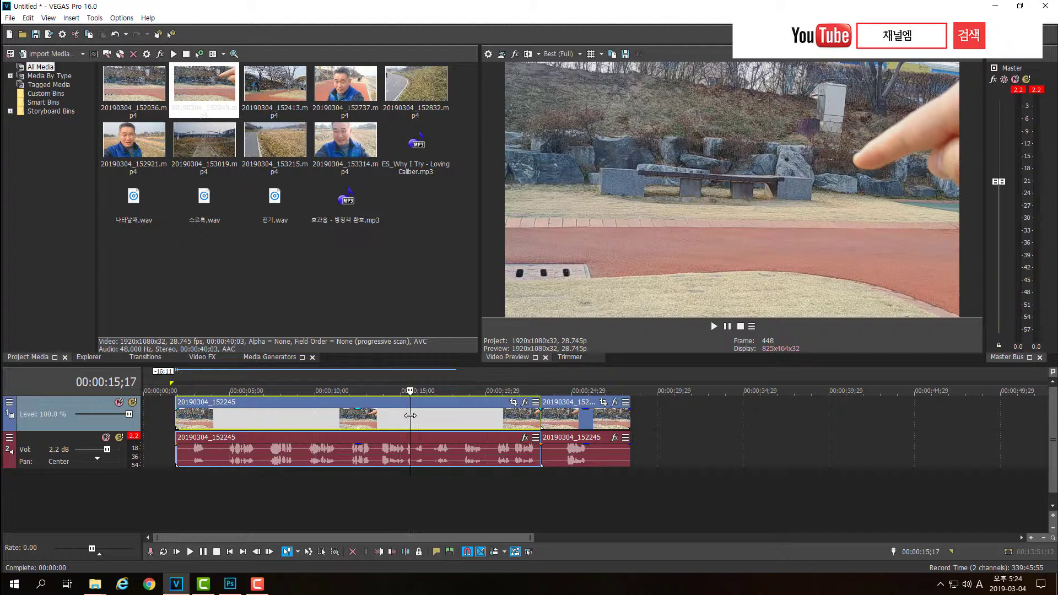
{"action": "left_click_drag", "start_coordinate": [410, 415], "coordinate": [434, 416]}
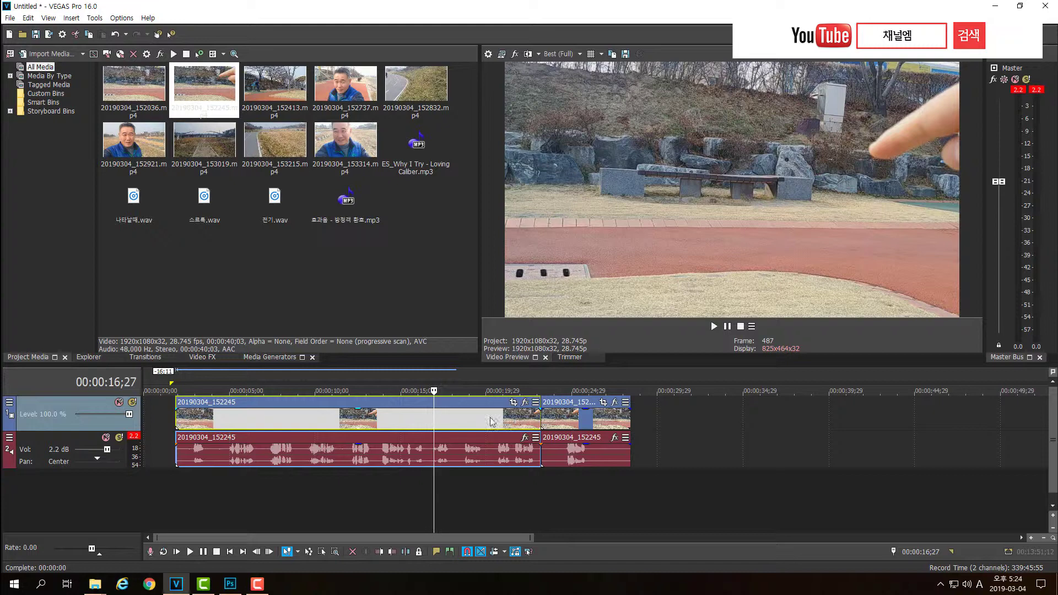
{"action": "left_click", "coordinate": [462, 420]}
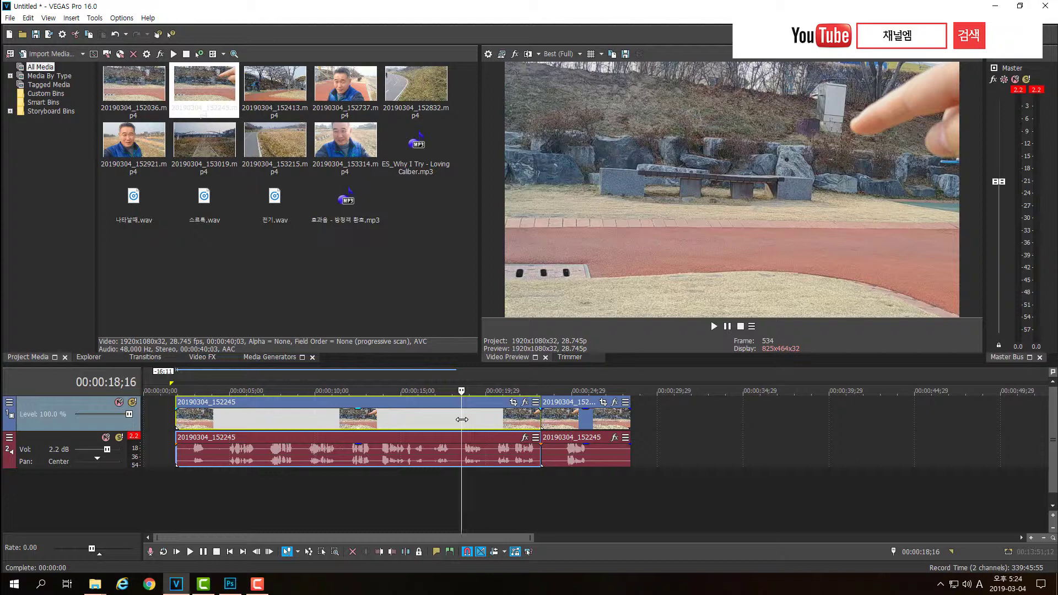
{"action": "left_click", "coordinate": [477, 420]}
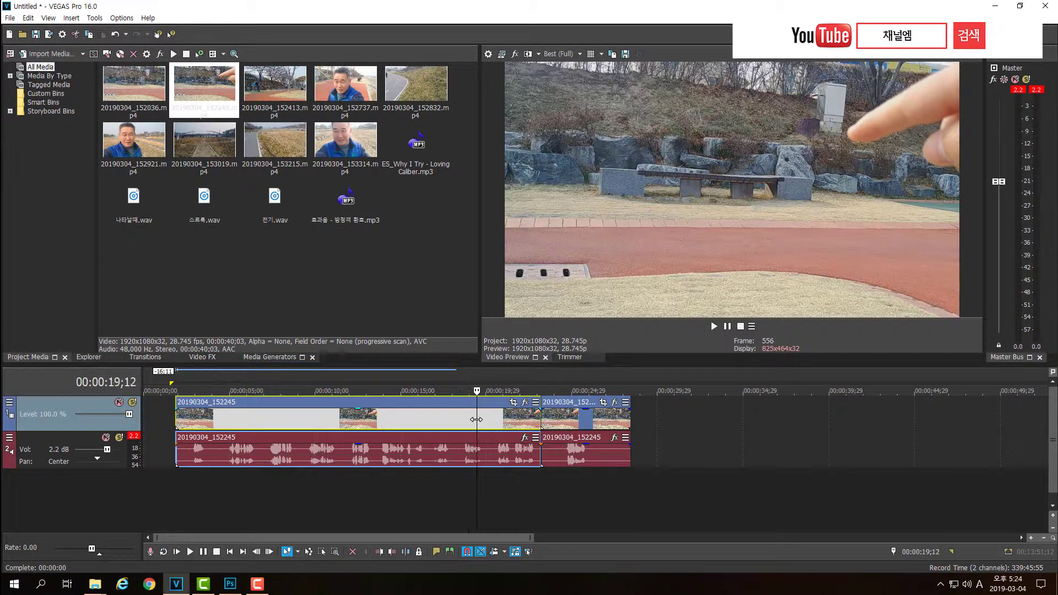
{"action": "left_click", "coordinate": [482, 420]}
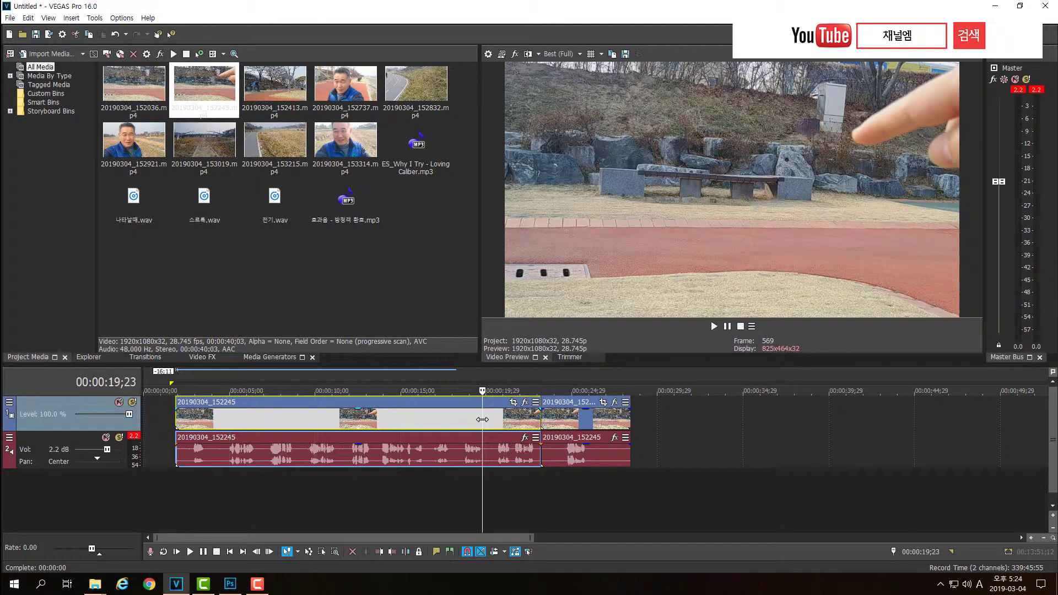
{"action": "left_click_drag", "start_coordinate": [482, 420], "coordinate": [587, 420]}
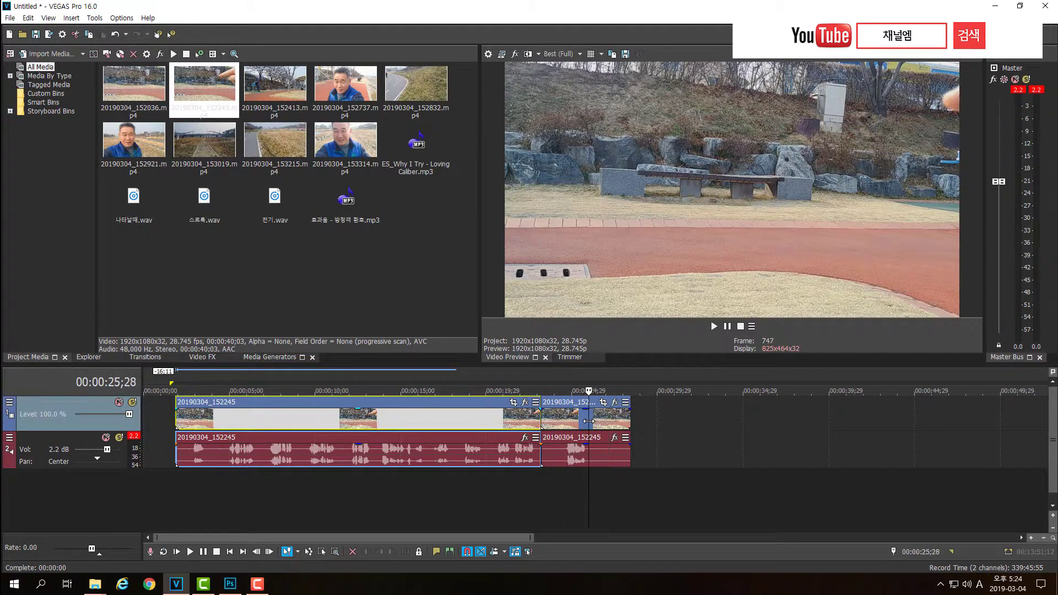
- Play briefly from 00:00:25;28 and from the split at 00:00:23;05 to check the hand leaving the frame
{"action": "key", "text": "space"}
{"action": "key", "text": "space"}
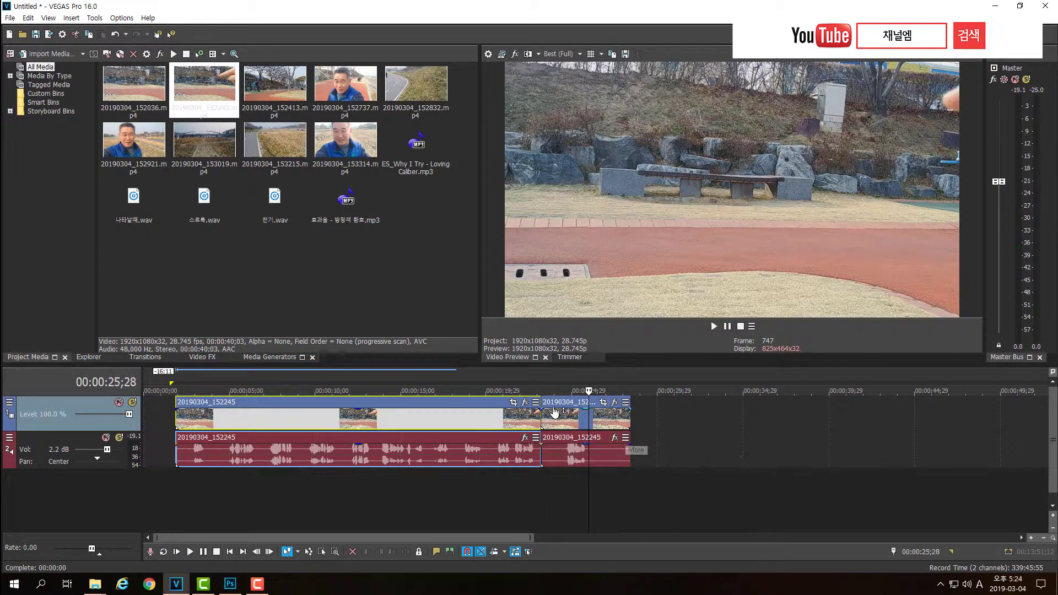
{"action": "left_click", "coordinate": [548, 420]}
{"action": "left_click", "coordinate": [539, 420]}
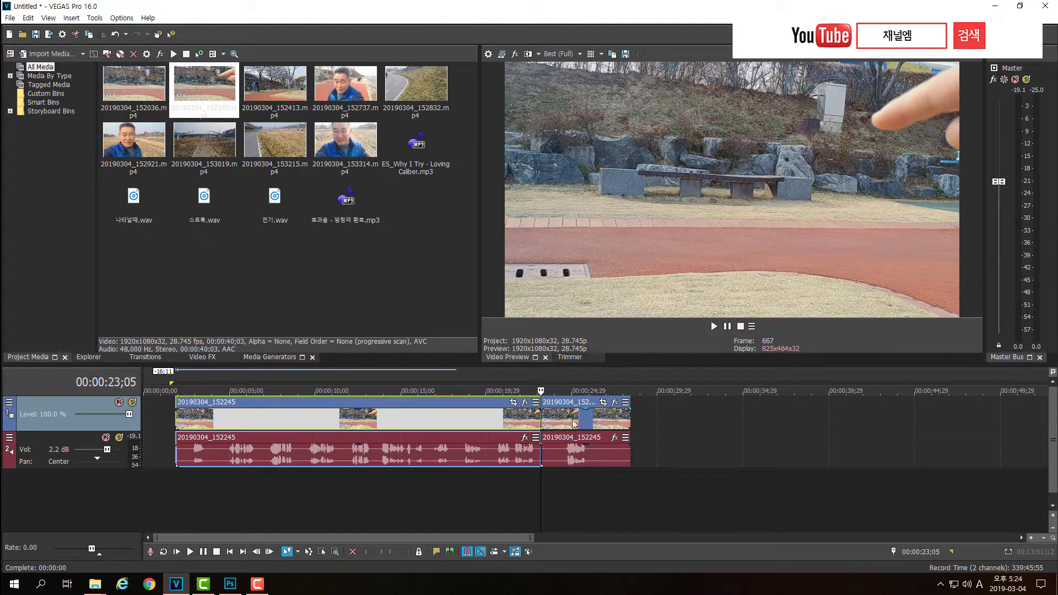
{"action": "key", "text": "space"}
{"action": "key", "text": "space"}
- Cut out the section from 00:00:23;05 to 00:00:24;15 and move the remaining tail against the main clip
{"action": "left_click", "coordinate": [563, 421]}
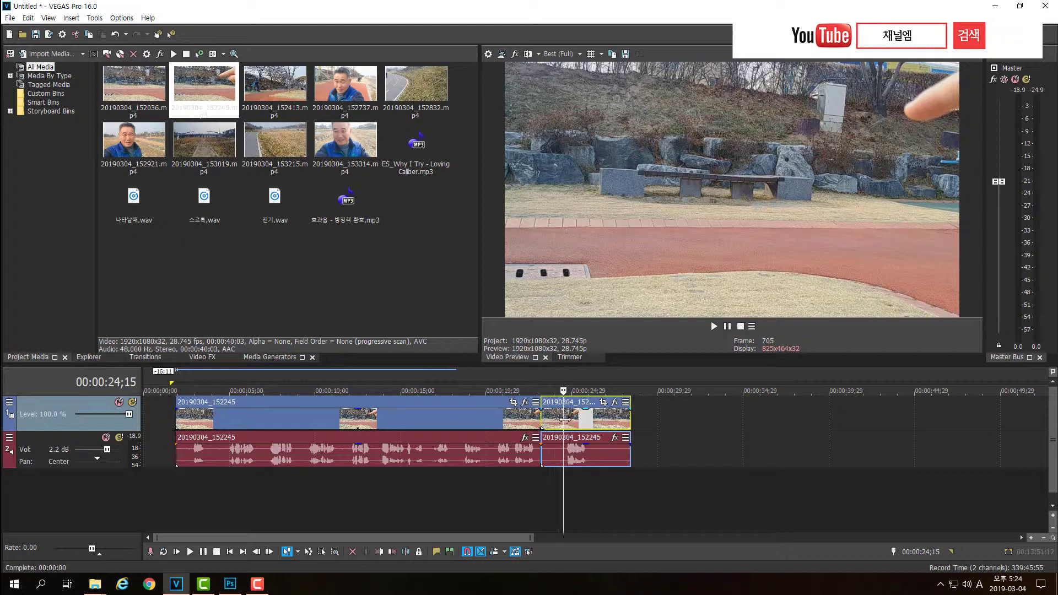
{"action": "key", "text": "s"}
{"action": "left_click", "coordinate": [552, 419]}
{"action": "key", "text": "Delete"}
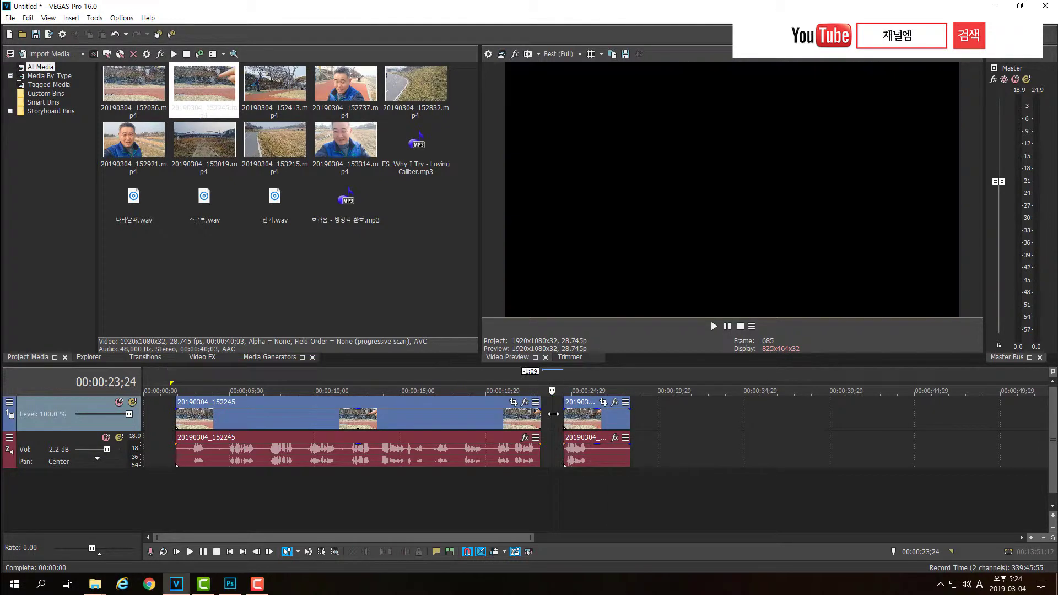
{"action": "left_click_drag", "start_coordinate": [598, 428], "coordinate": [574, 428]}
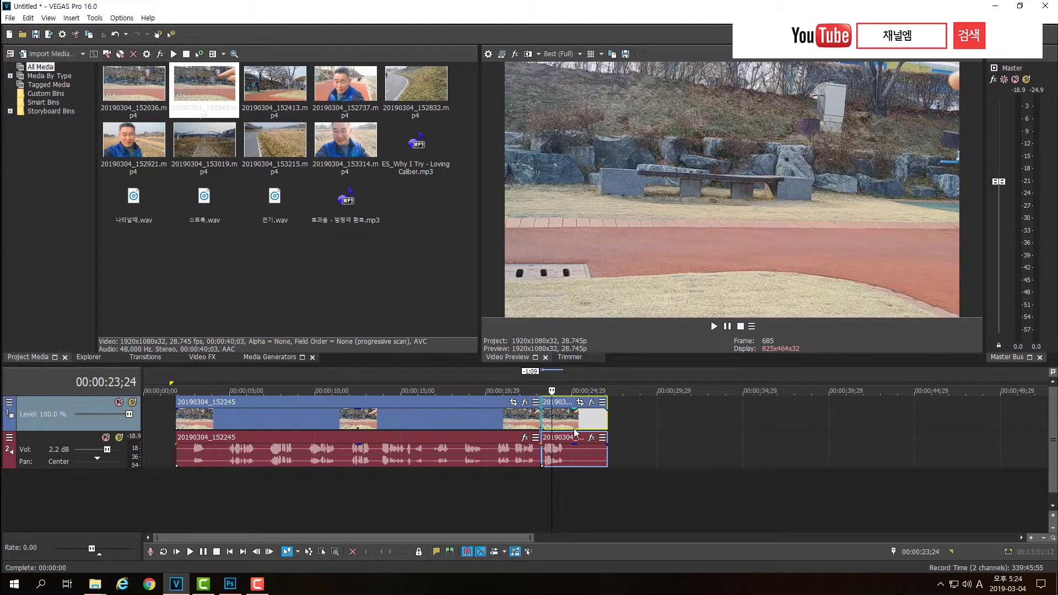
- Play across the new join from 00:00:22;13 and stop at 00:00:24;27, once the hand has left the frame
{"action": "left_click", "coordinate": [527, 417]}
{"action": "key", "text": "space"}
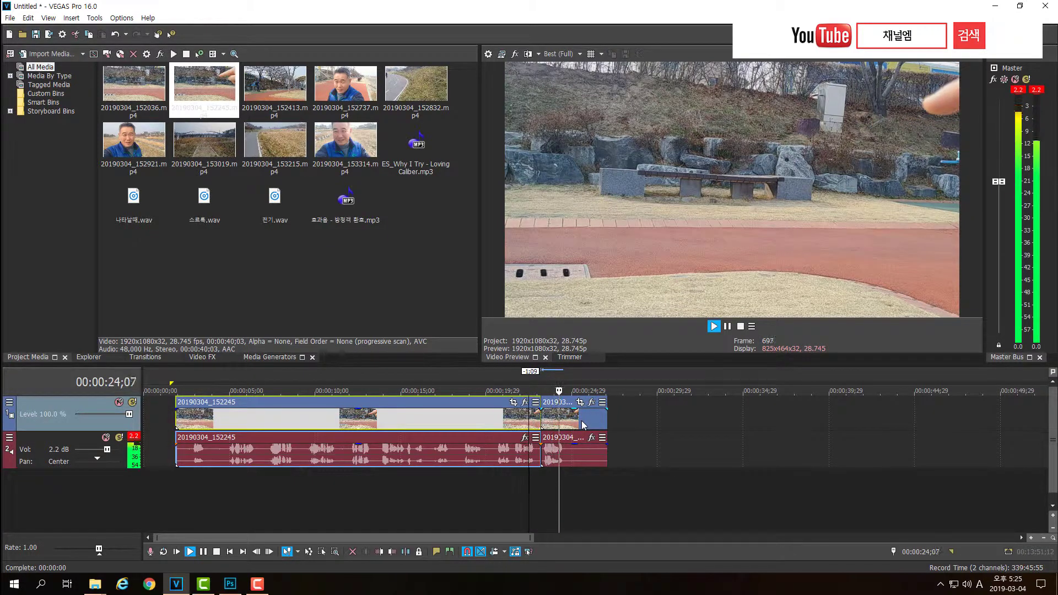
{"action": "key", "text": "space"}
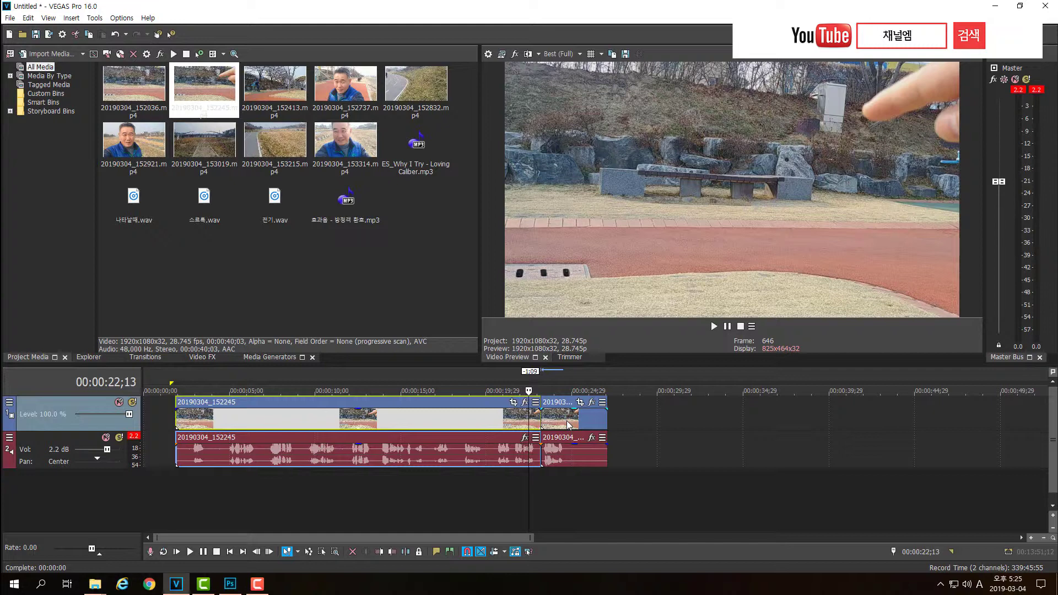
{"action": "key", "text": "space"}
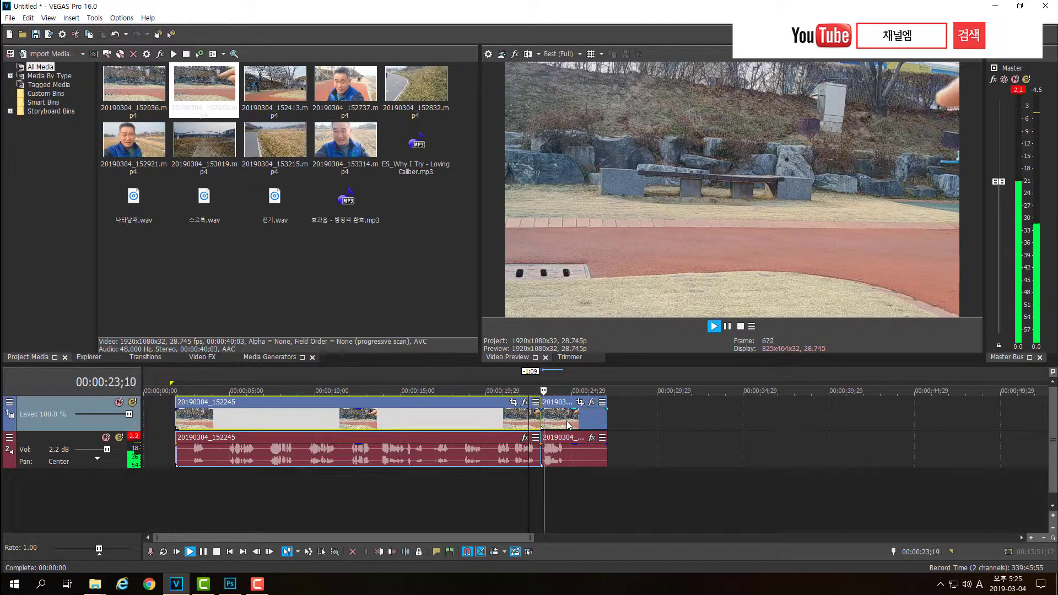
{"action": "key", "text": "Return"}
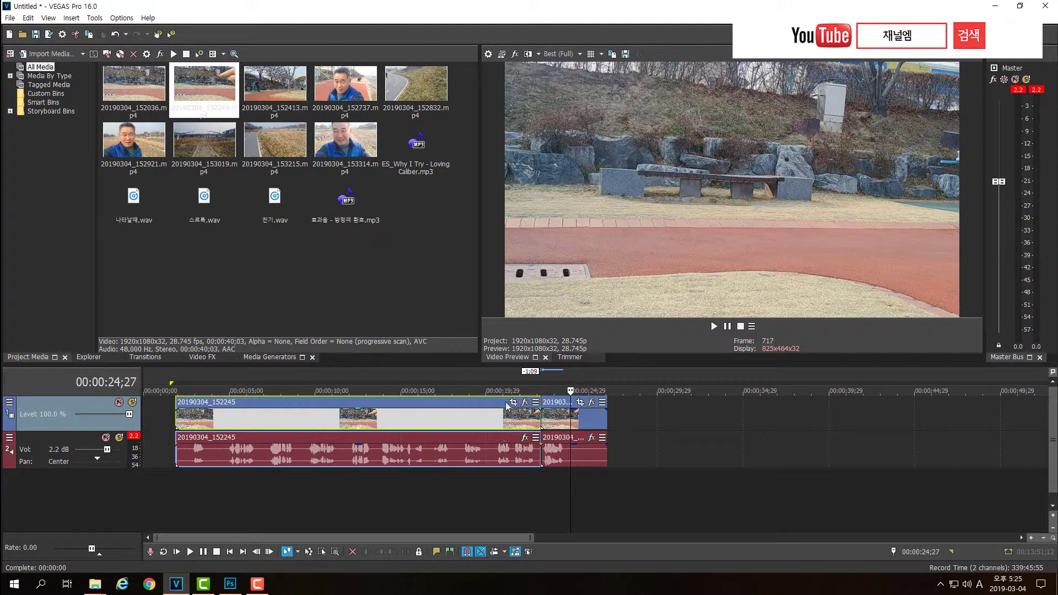
- Split the tail section at 00:00:24;28 and delete everything after the split
{"action": "left_click", "coordinate": [572, 424]}
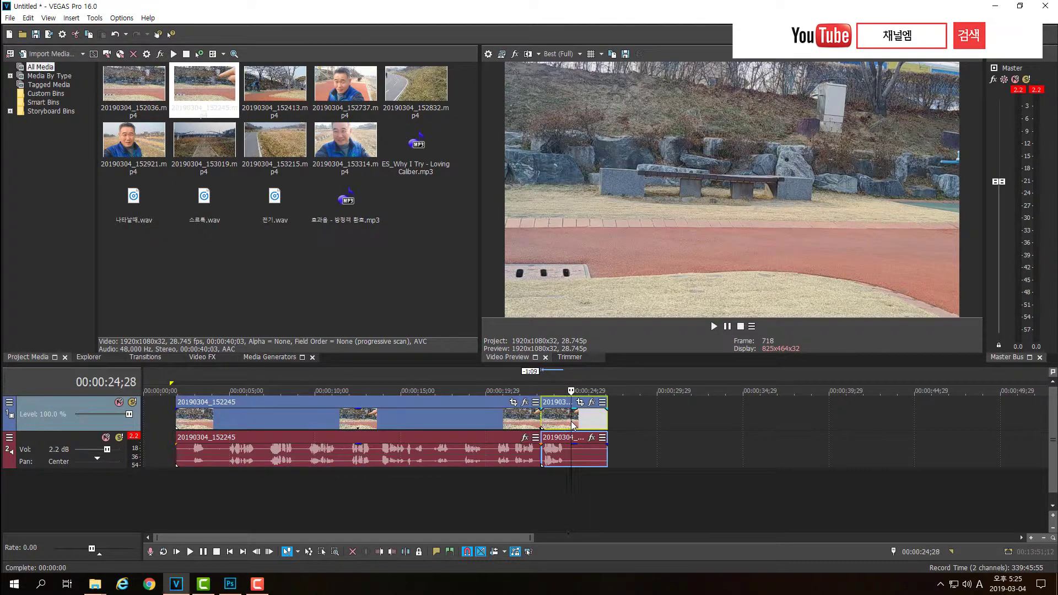
{"action": "key", "text": "s"}
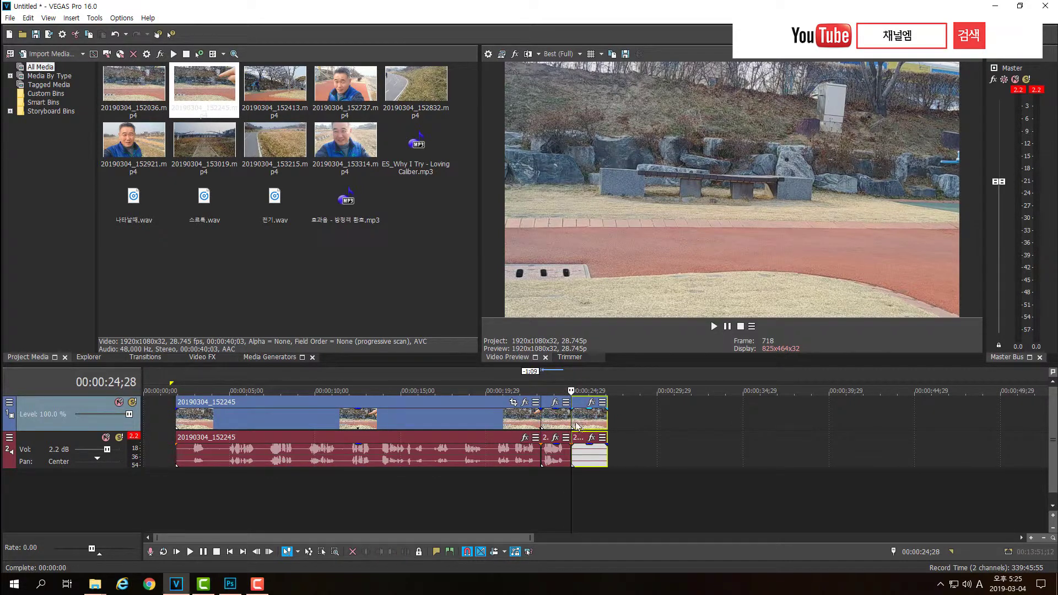
{"action": "key", "text": "Delete"}
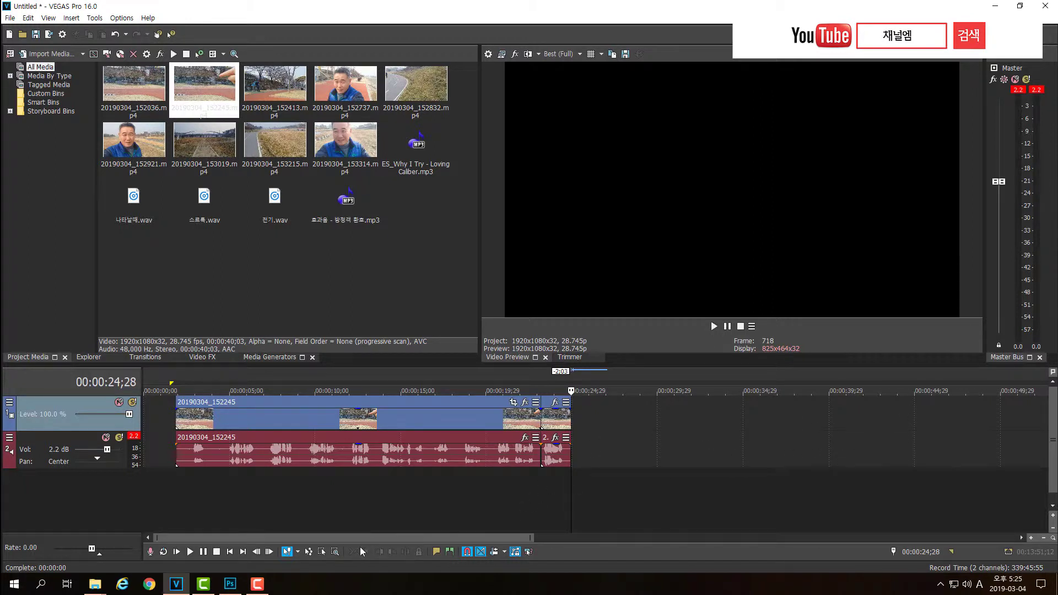
- Add the 20190304_152036 clip to the existing tracks at 00:00:42;18, leaving a gap after the trimmed pointing-hand clip
{"action": "left_click_drag", "start_coordinate": [378, 538], "coordinate": [514, 551]}
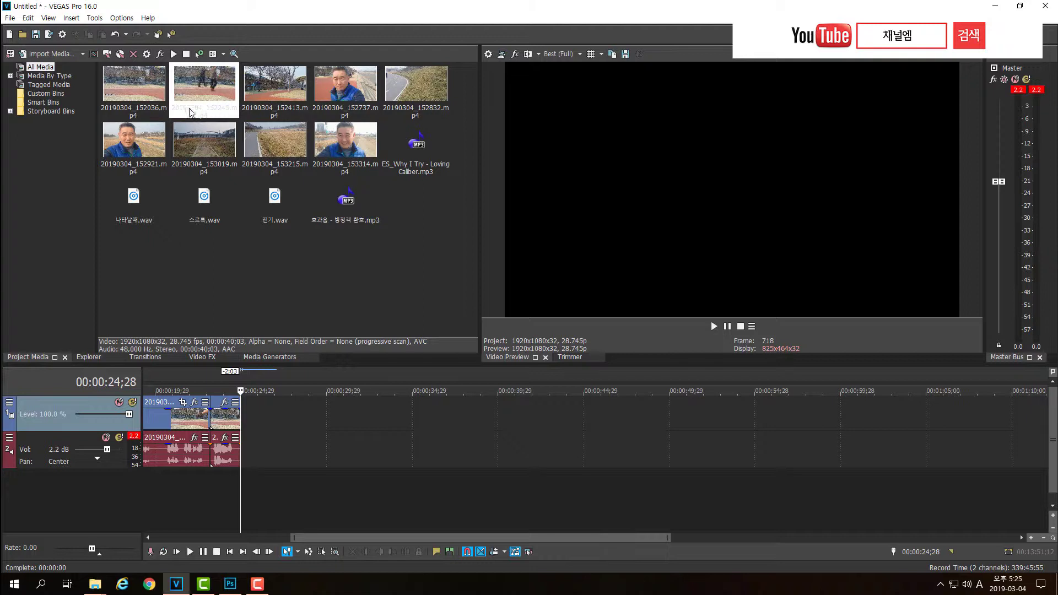
{"action": "left_click", "coordinate": [146, 111]}
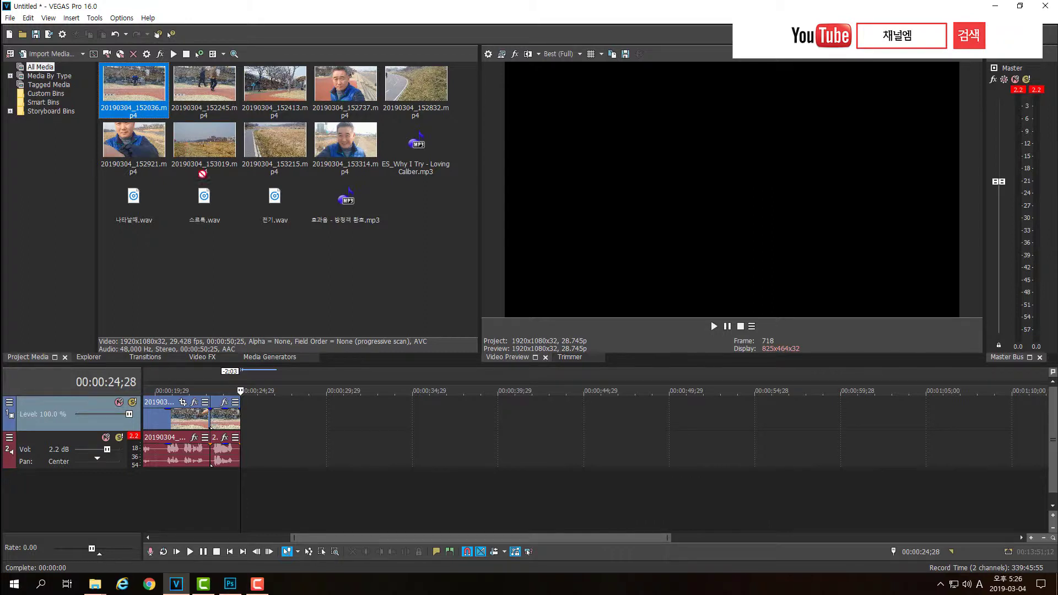
{"action": "left_click_drag", "start_coordinate": [203, 173], "coordinate": [543, 441]}
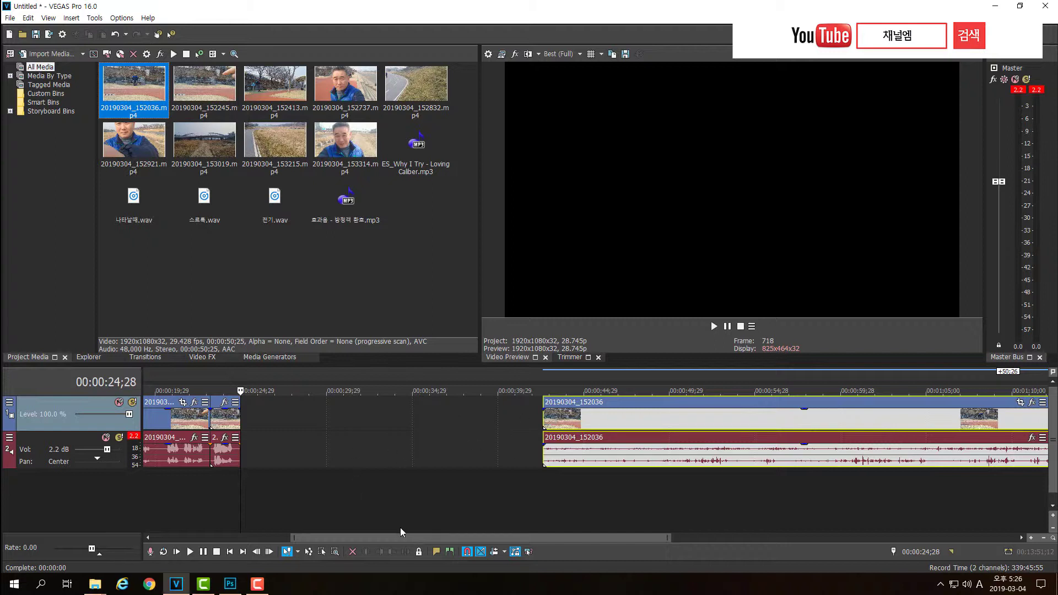
- Play the 20190304_152036 clip from its start at 00:00:42;18 and stop at 00:00:52;10, while the man stands on the bench
{"action": "left_click_drag", "start_coordinate": [401, 537], "coordinate": [467, 537]}
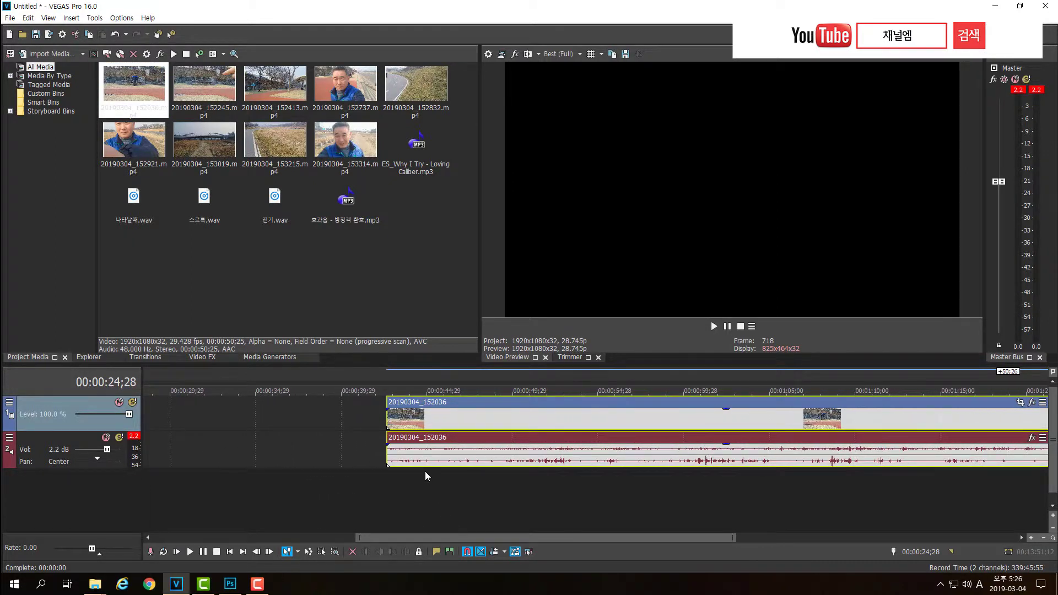
{"action": "left_click", "coordinate": [387, 418]}
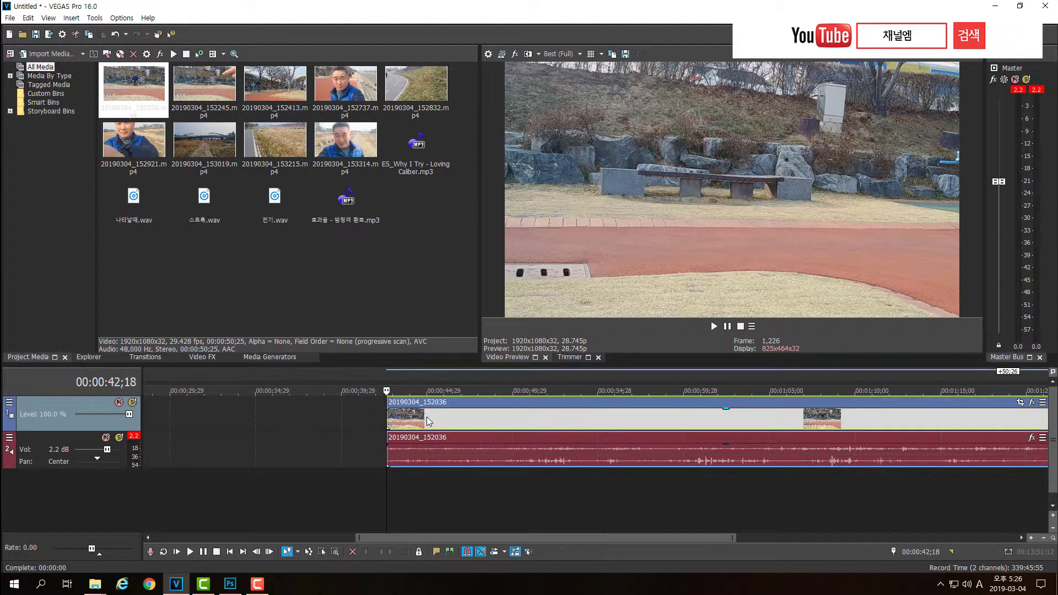
{"action": "key", "text": "space"}
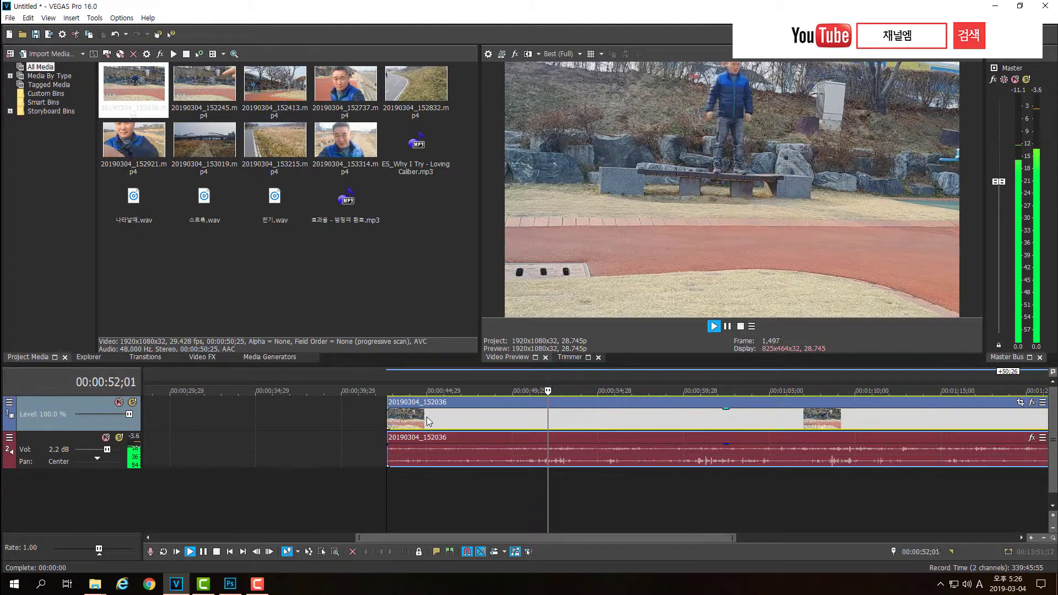
{"action": "key", "text": "Return"}
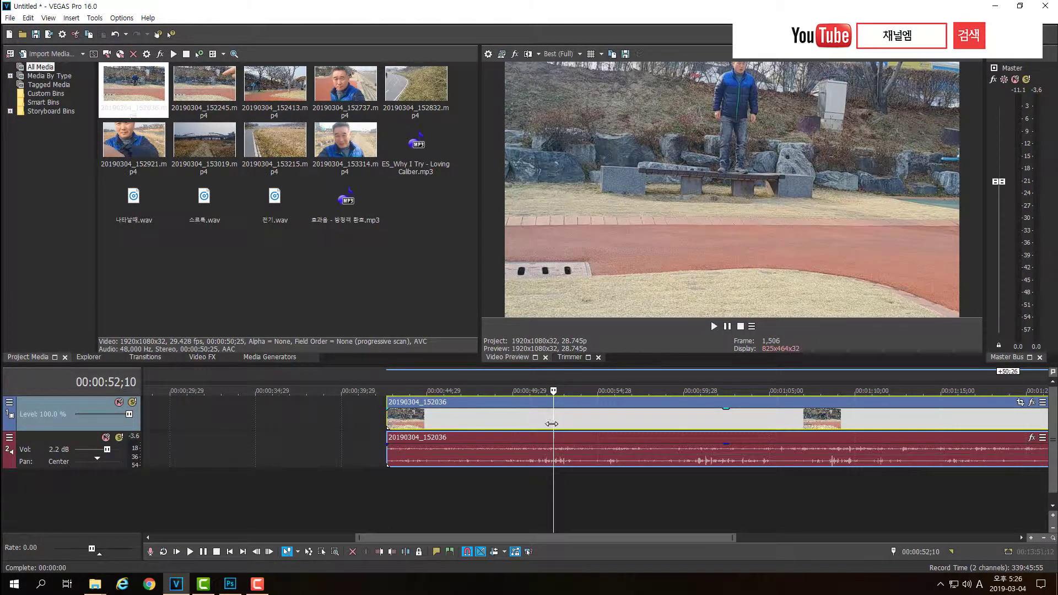
- Replay the clip's opening, split it at 00:00:43;17 and delete the part before the split
{"action": "left_click", "coordinate": [437, 424]}
{"action": "left_click", "coordinate": [389, 424]}
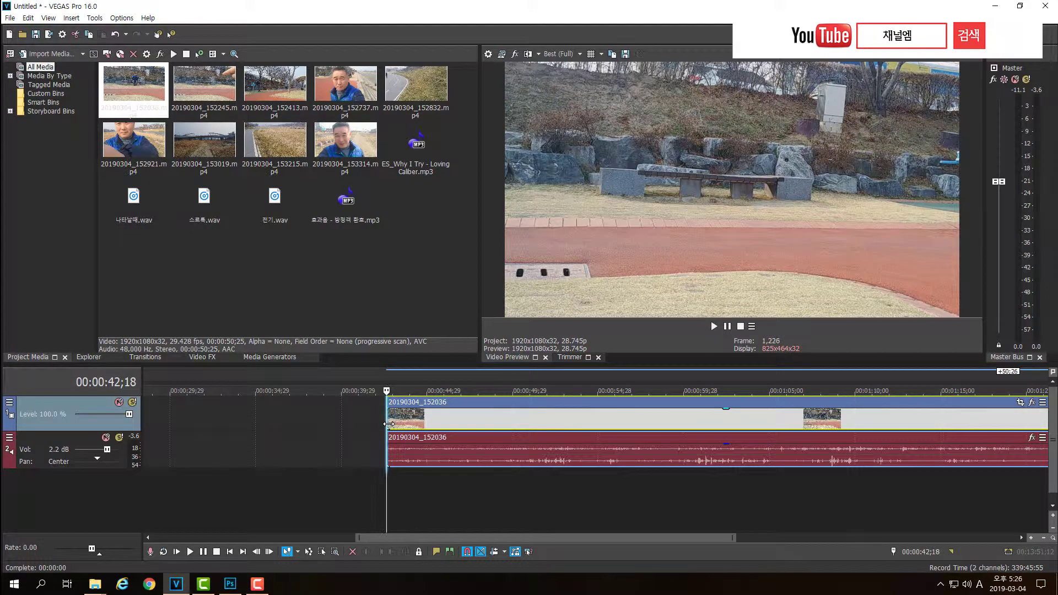
{"action": "key", "text": "space"}
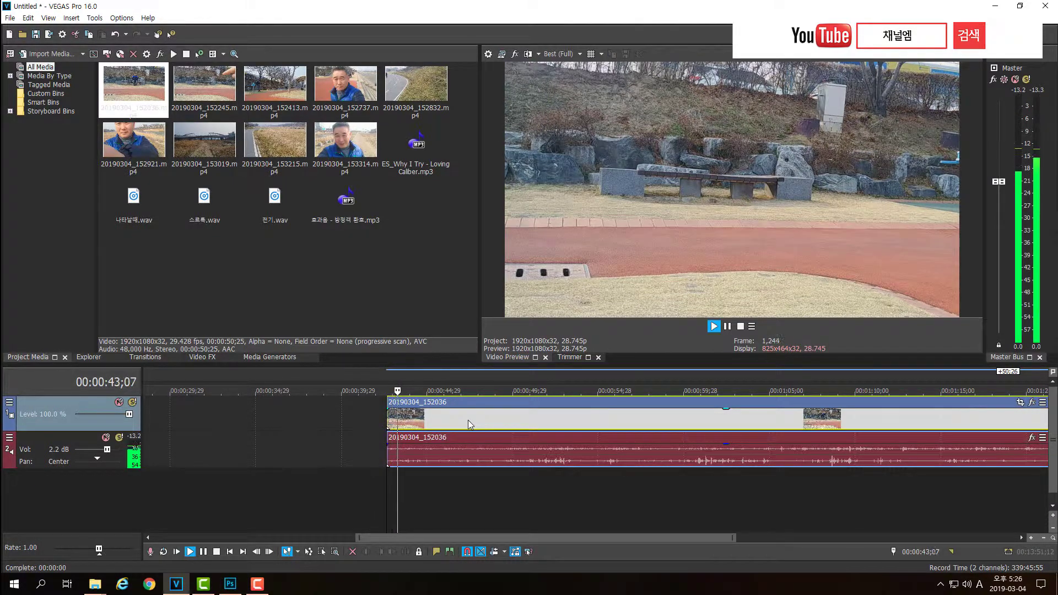
{"action": "key", "text": "Return"}
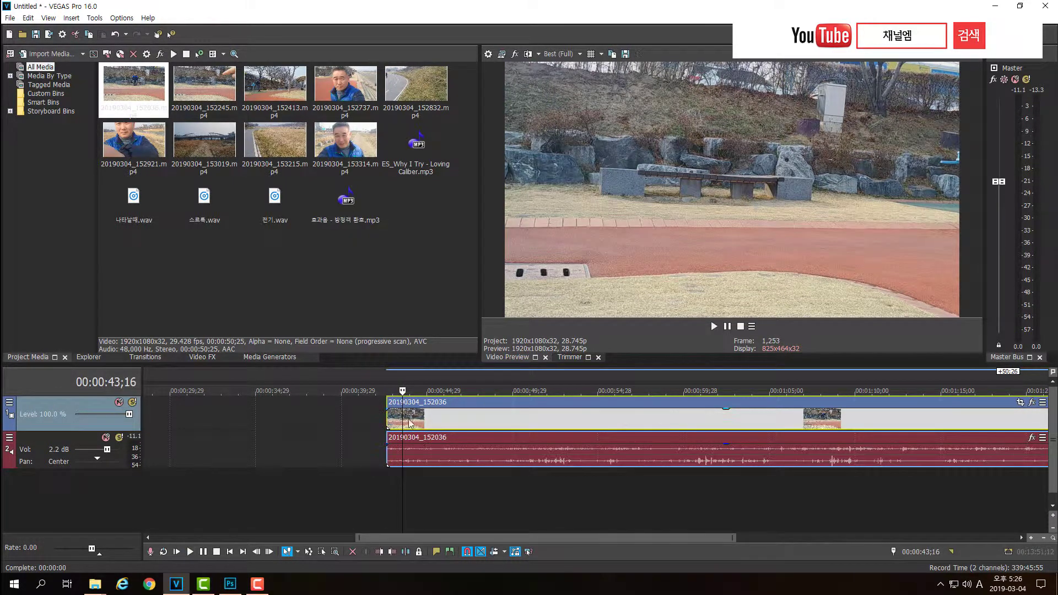
{"action": "key", "text": "Right"}
{"action": "key", "text": "s"}
{"action": "left_click", "coordinate": [394, 422]}
{"action": "key", "text": "Delete"}
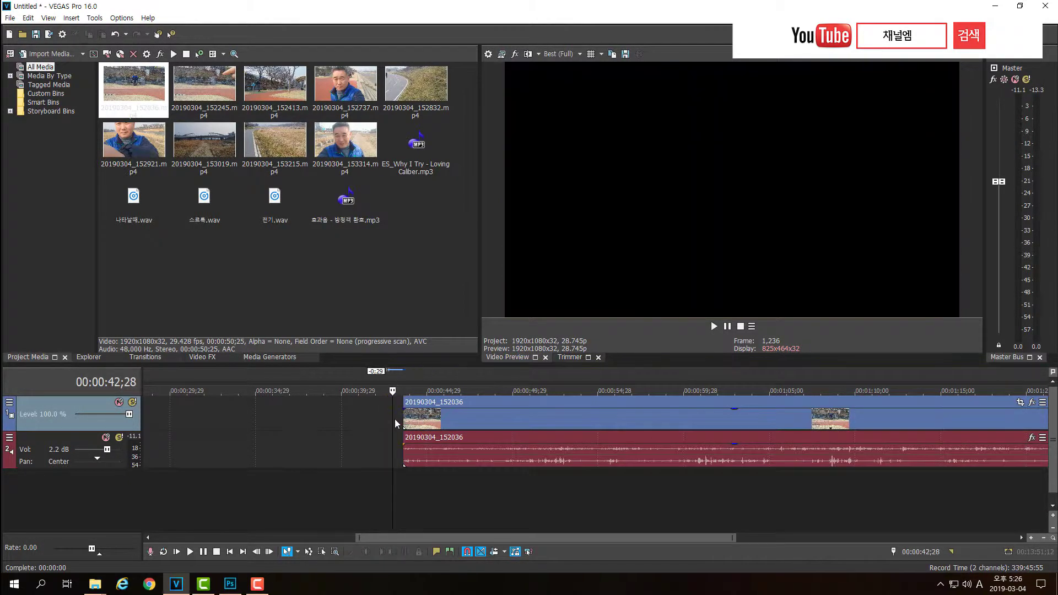
- Play the trimmed clip until the man walks in, and split it at 00:00:46;01, while the scene is still empty
{"action": "left_click", "coordinate": [428, 426]}
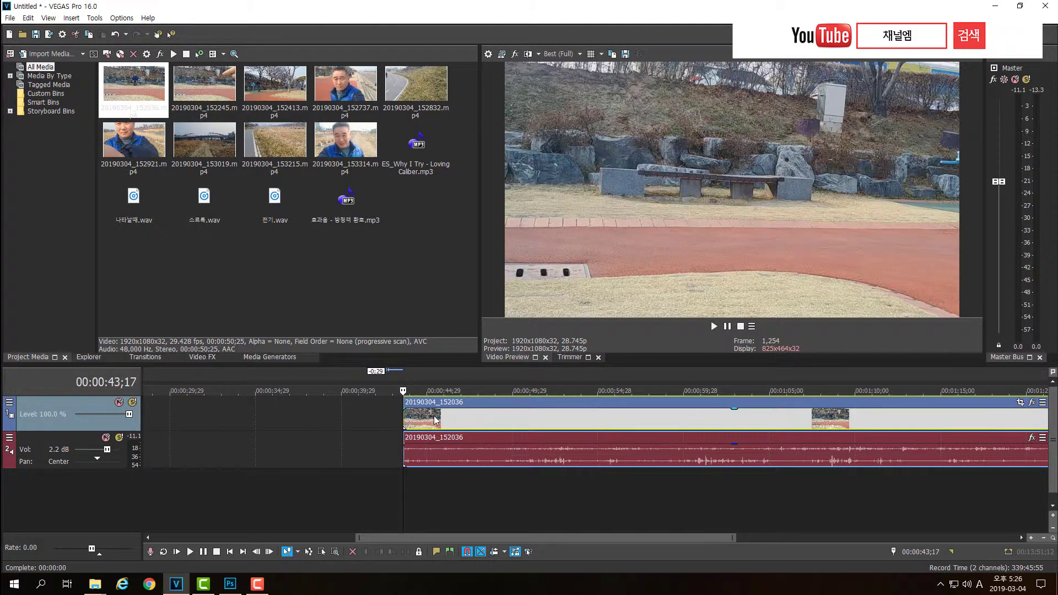
{"action": "key", "text": "space"}
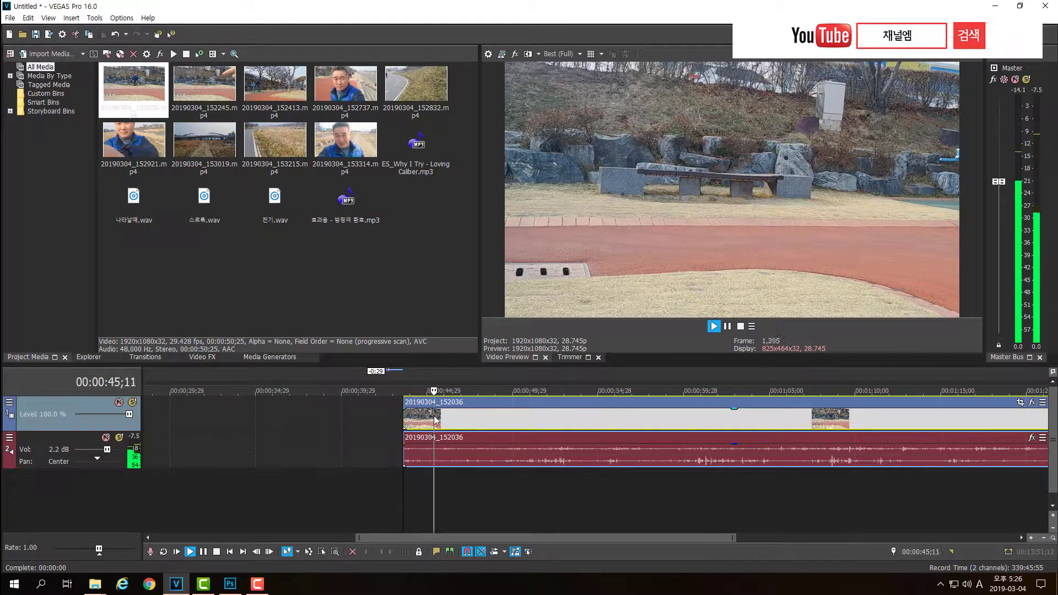
{"action": "key", "text": "Return"}
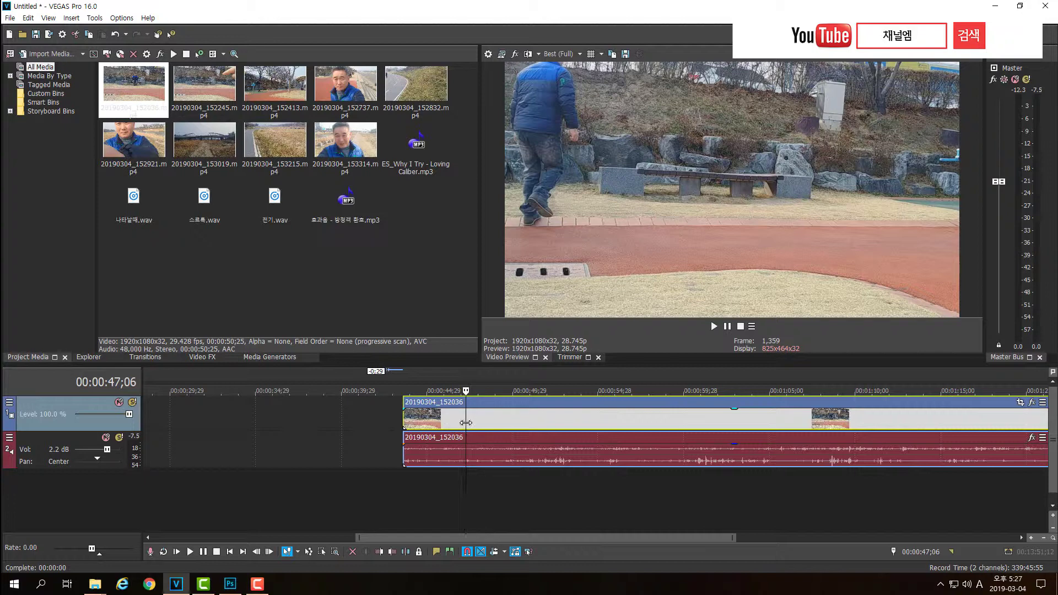
{"action": "left_click", "coordinate": [446, 423]}
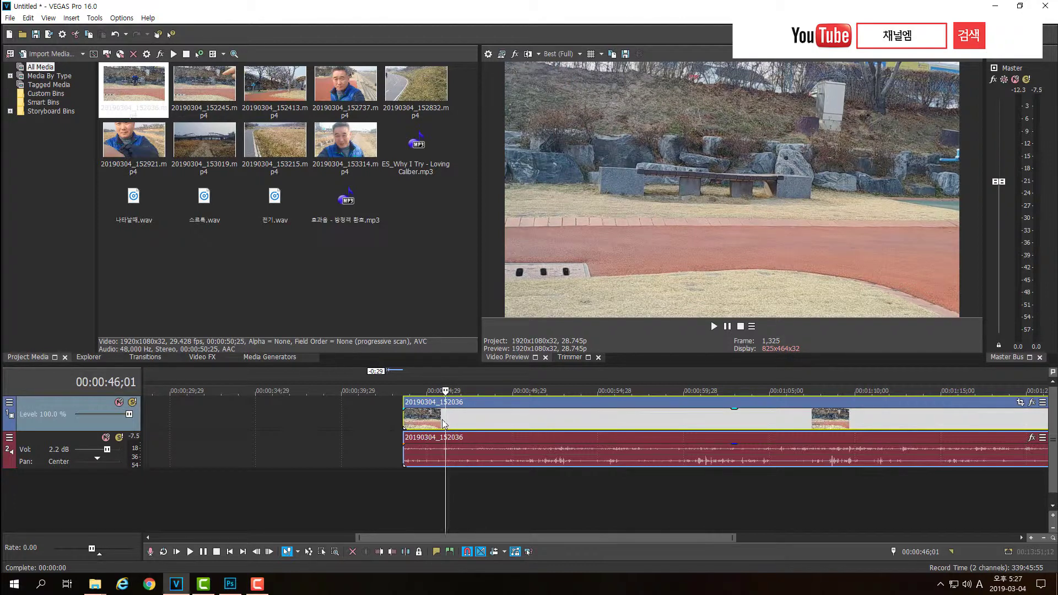
{"action": "key", "text": "s"}
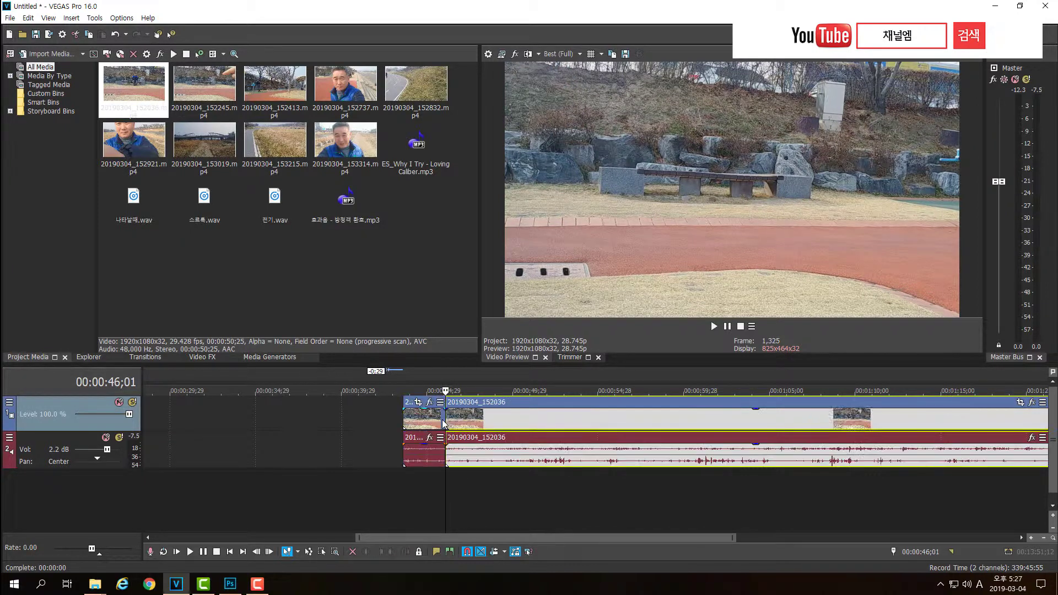
{"action": "key", "text": "space"}
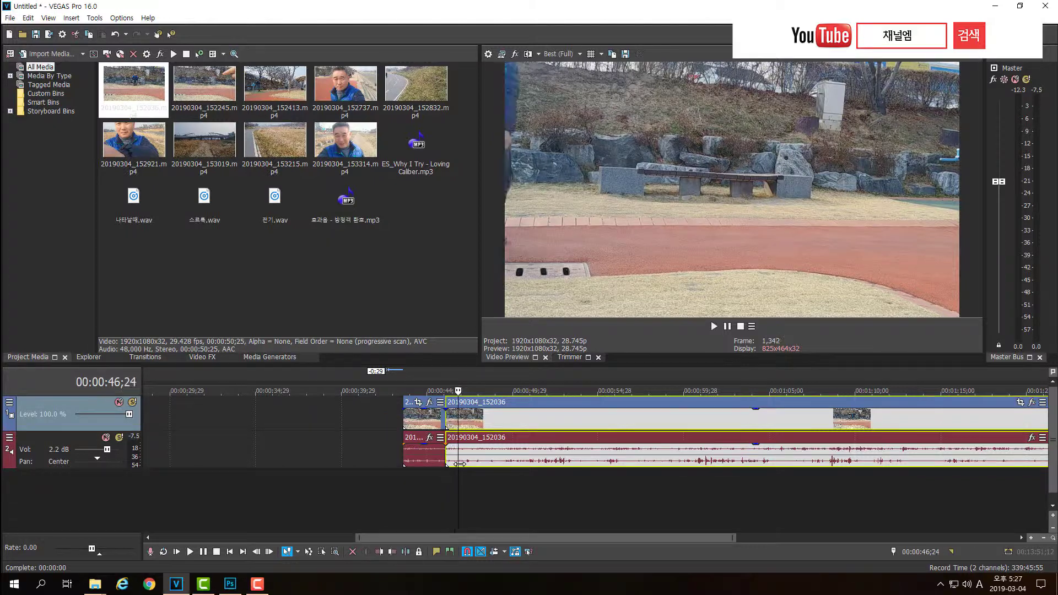
- Find the frame of the man jumping in mid-air above the bench and split the clip there at 00:00:52;27
{"action": "left_click_drag", "start_coordinate": [523, 421], "coordinate": [563, 411]}
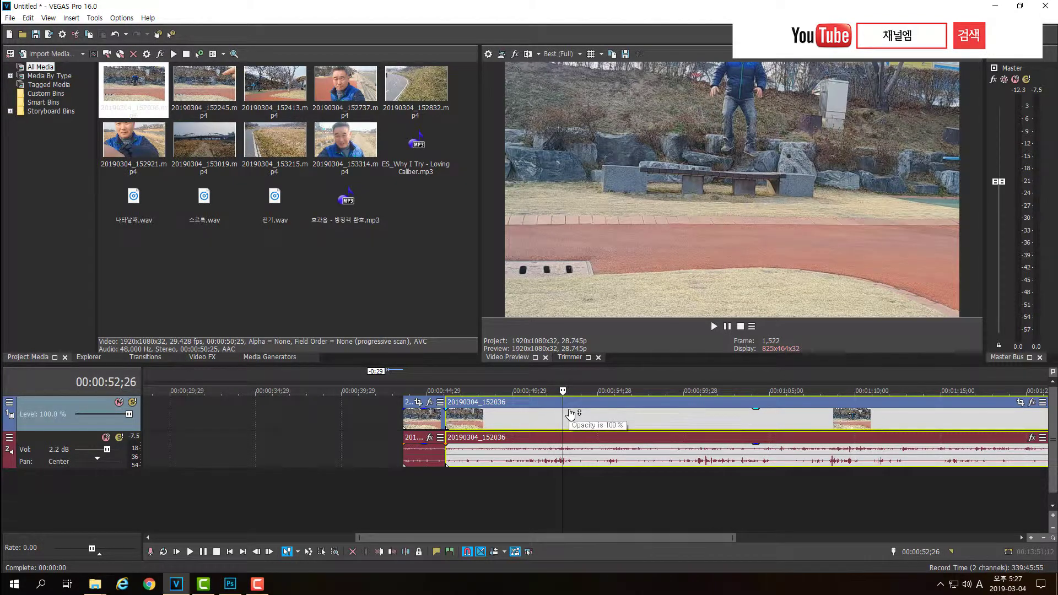
{"action": "key", "text": "Left"}
{"action": "key", "text": "Right"}
{"action": "key", "text": "Right"}
{"action": "key", "text": "Right"}
{"action": "key", "text": "Down"}
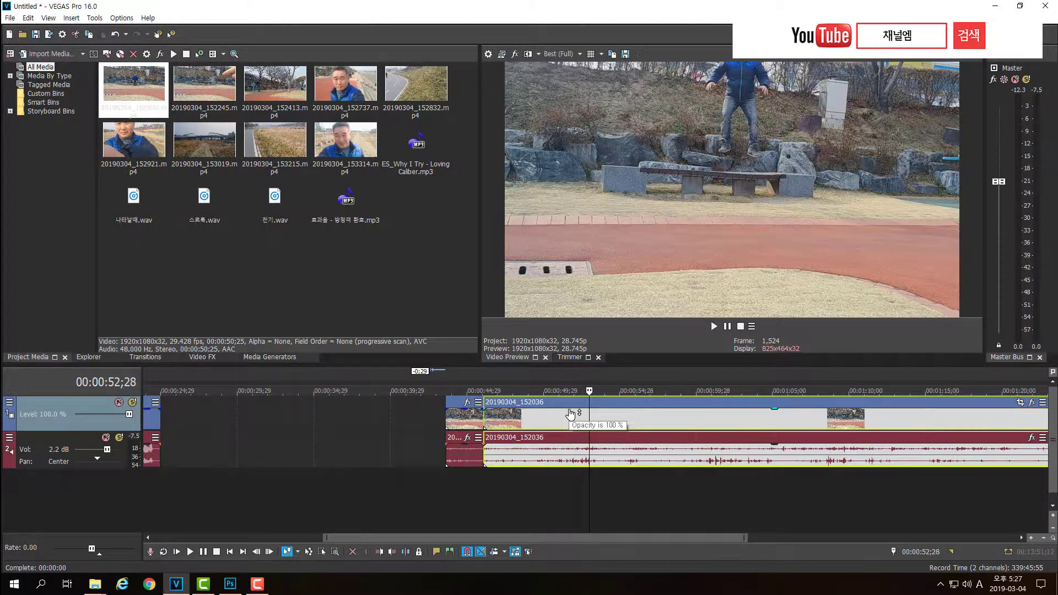
{"action": "key", "text": "Left"}
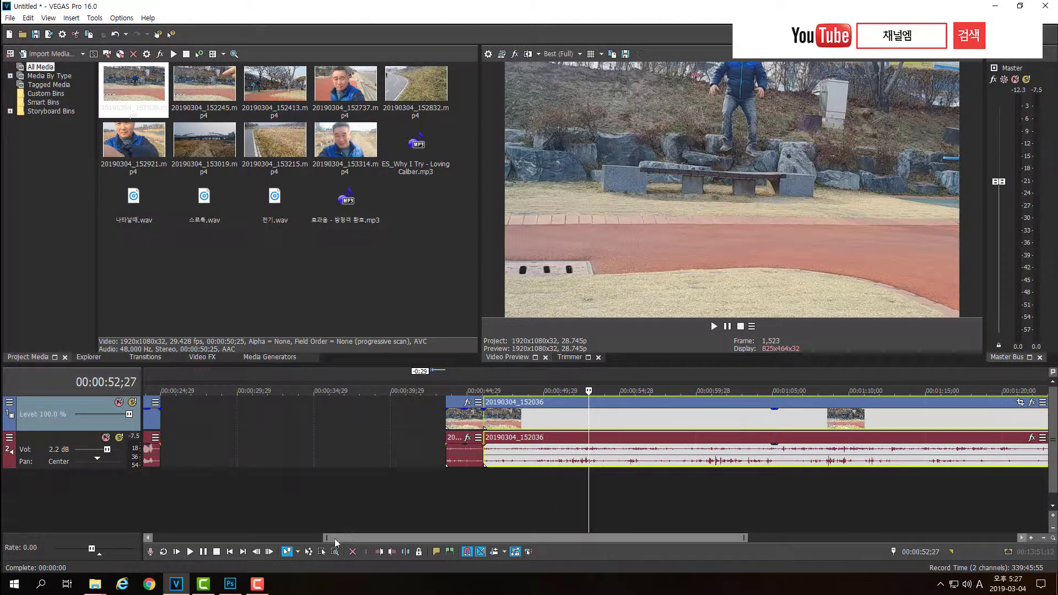
{"action": "left_click_drag", "start_coordinate": [330, 537], "coordinate": [487, 538]}
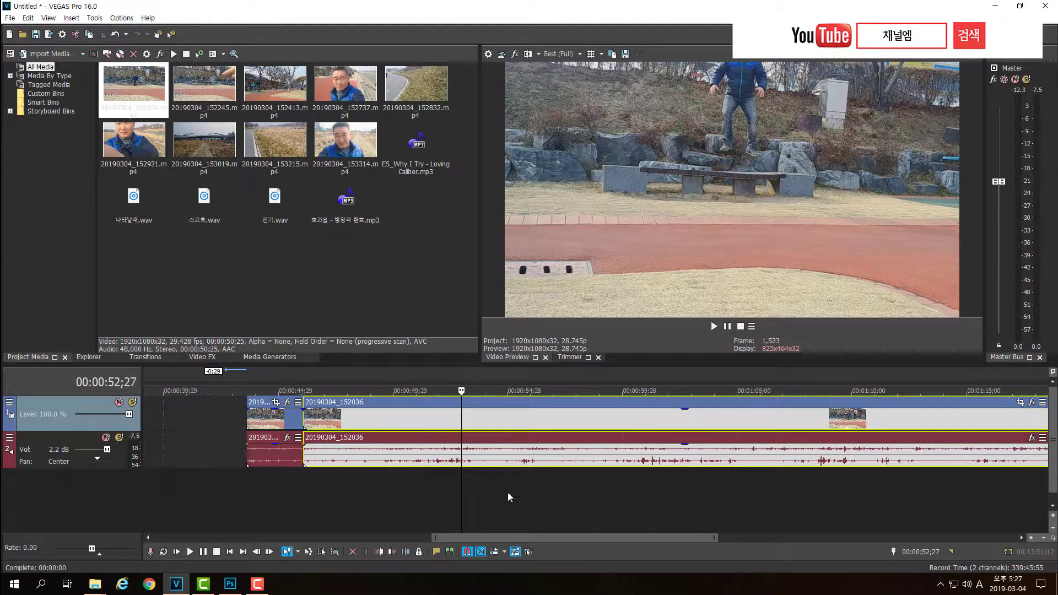
{"action": "key", "text": "s"}
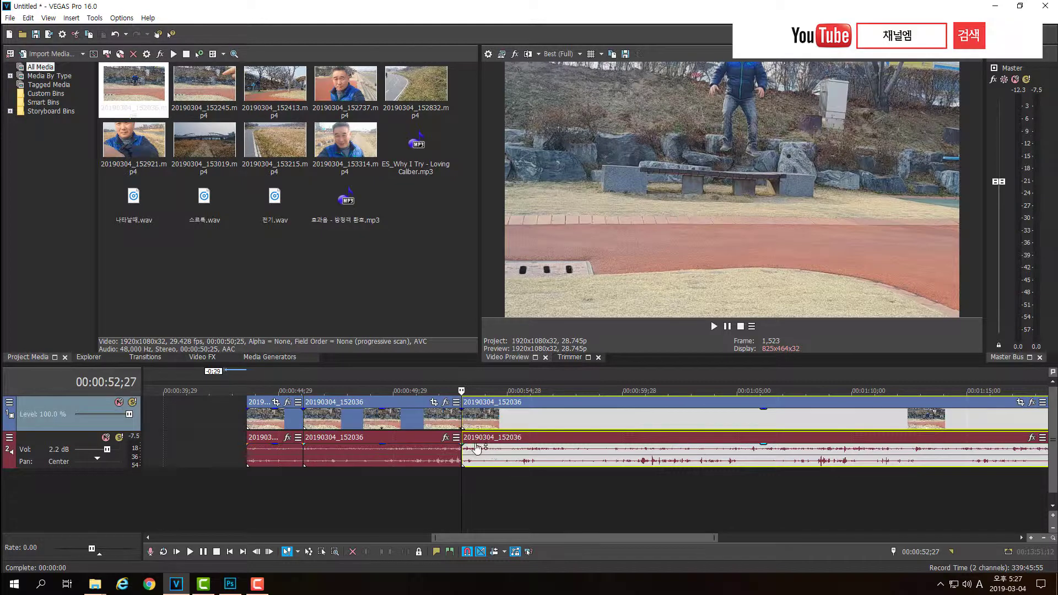
- Delete the section between 00:00:46;01 and 00:00:52;27 and move the remaining clip against the empty-scene section
{"action": "left_click", "coordinate": [307, 425]}
{"action": "left_click", "coordinate": [378, 413]}
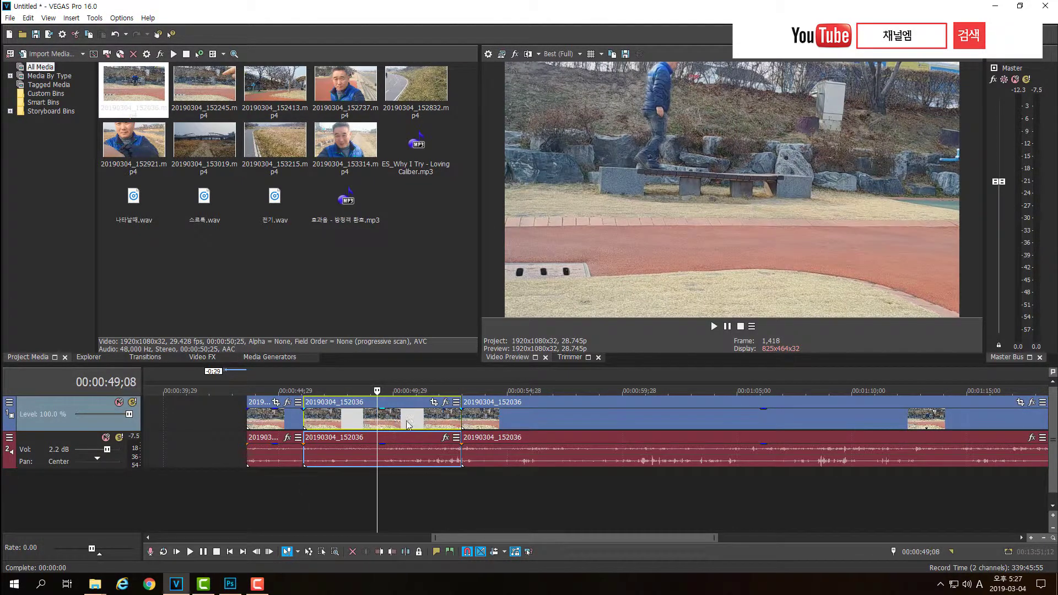
{"action": "key", "text": "Delete"}
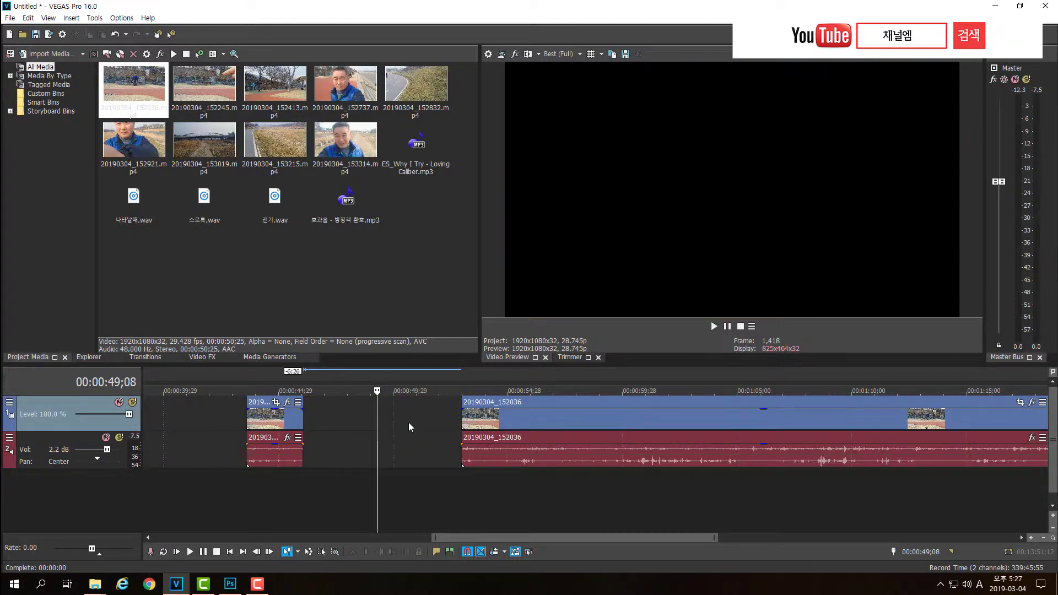
{"action": "left_click_drag", "start_coordinate": [481, 419], "coordinate": [325, 419]}
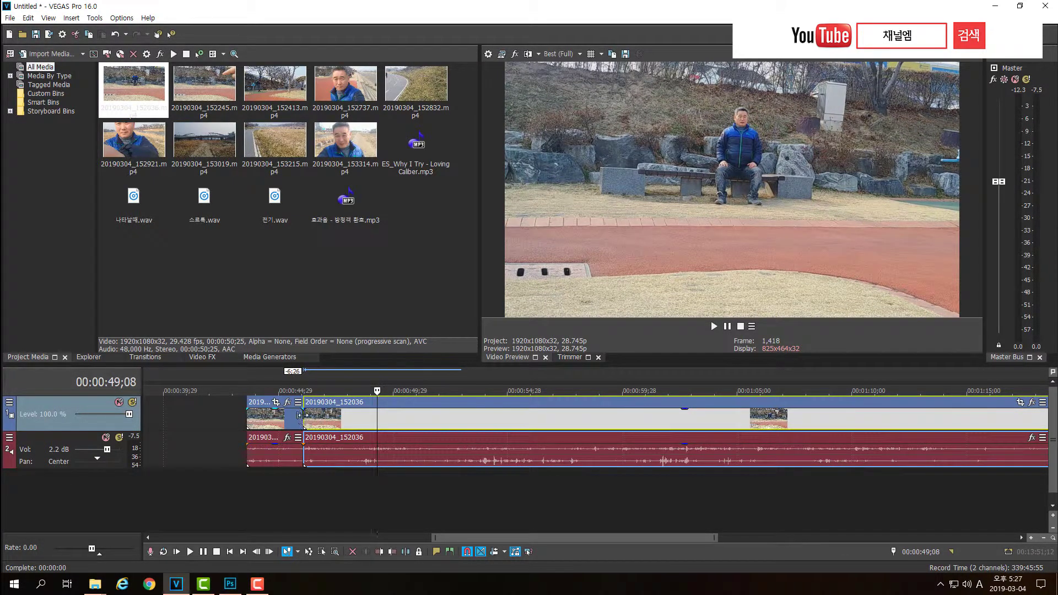
- Play across the join at 00:00:46;01 and stop at 00:01:05;24, with the man sitting still on the bench
{"action": "left_click", "coordinate": [302, 415]}
{"action": "key", "text": "space"}
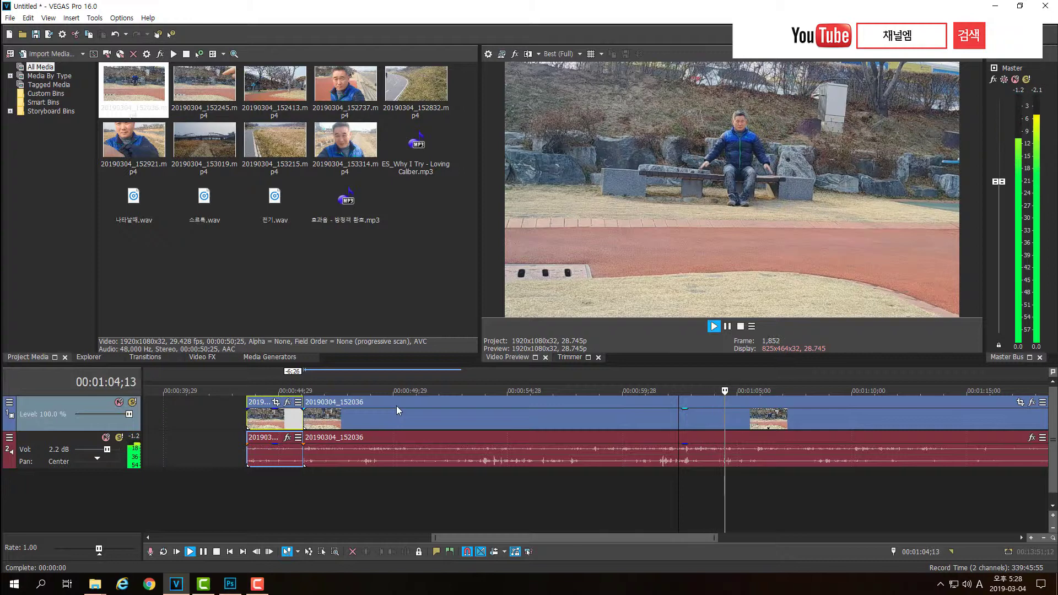
{"action": "key", "text": "space"}
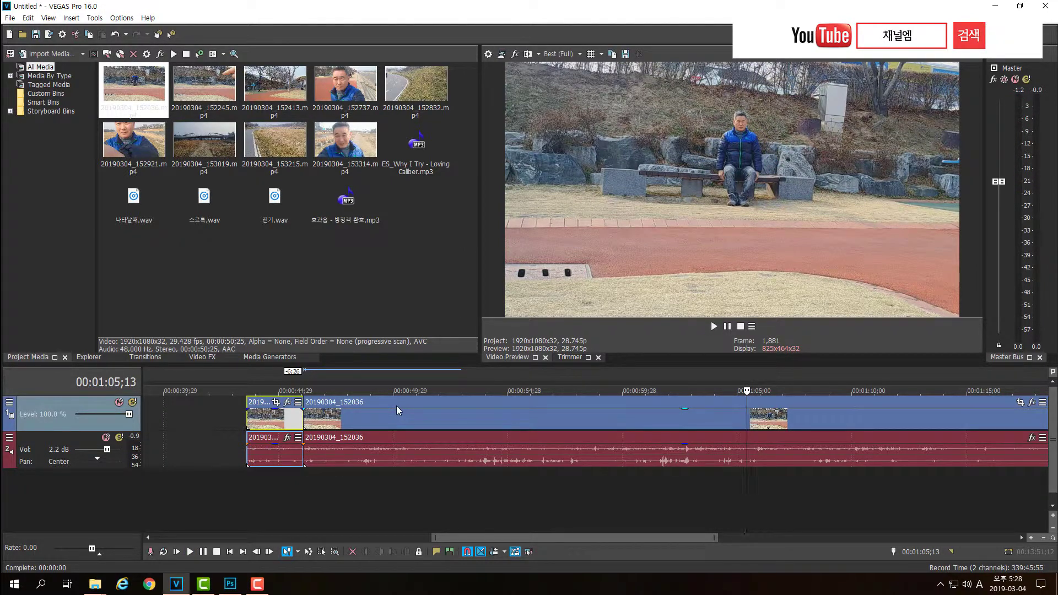
{"action": "key", "text": "space"}
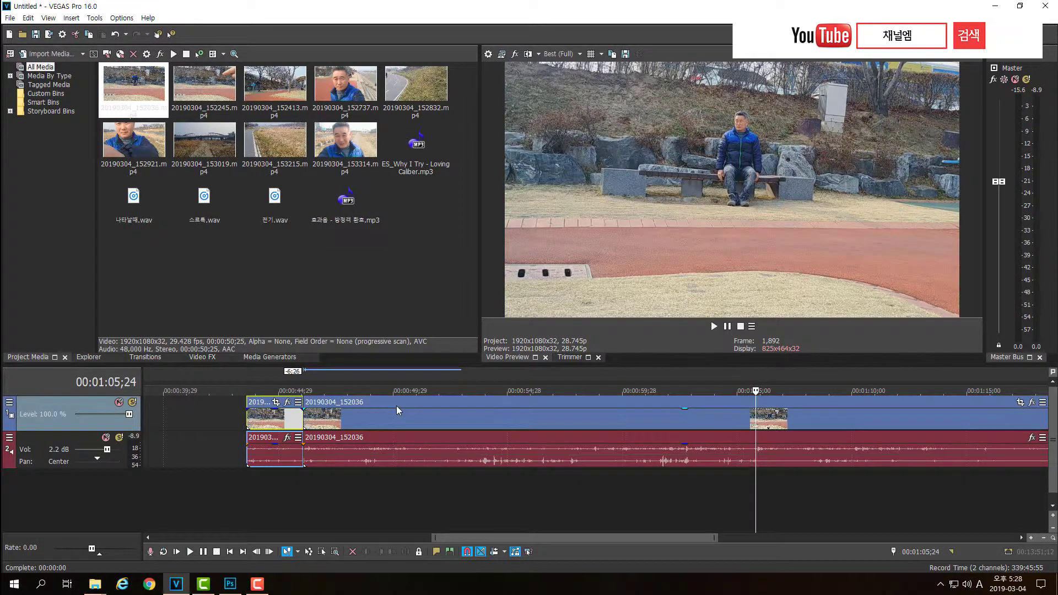
- Step back a few frames to 00:01:05;19 and split the 20190304_152036 clip there
{"action": "key", "text": "Left"}
{"action": "key", "text": "Left"}
{"action": "key", "text": "Left"}
{"action": "key", "text": "Left"}
{"action": "key", "text": "Left"}
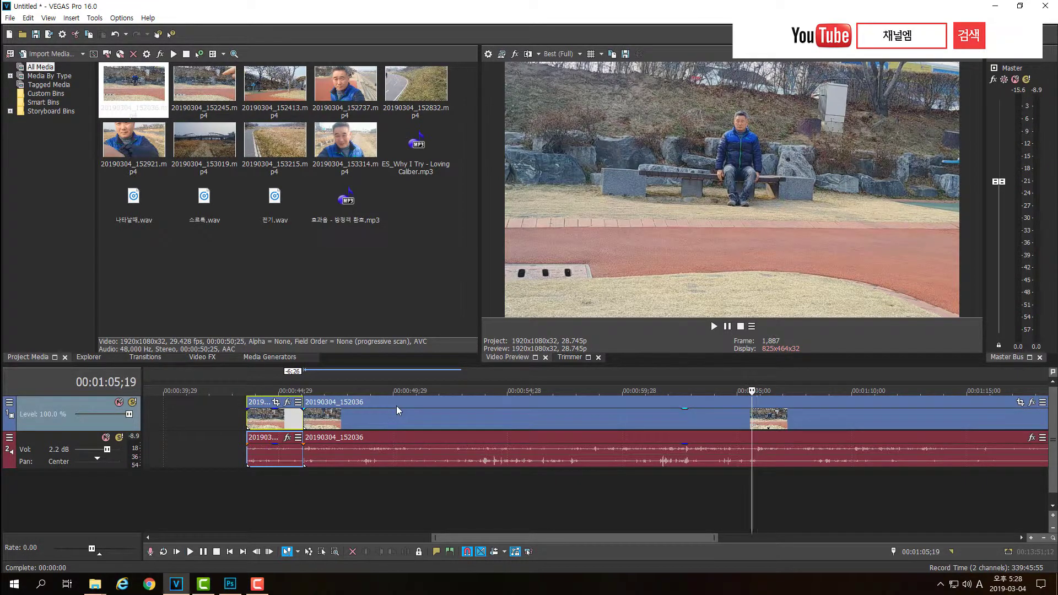
{"action": "left_click", "coordinate": [751, 425]}
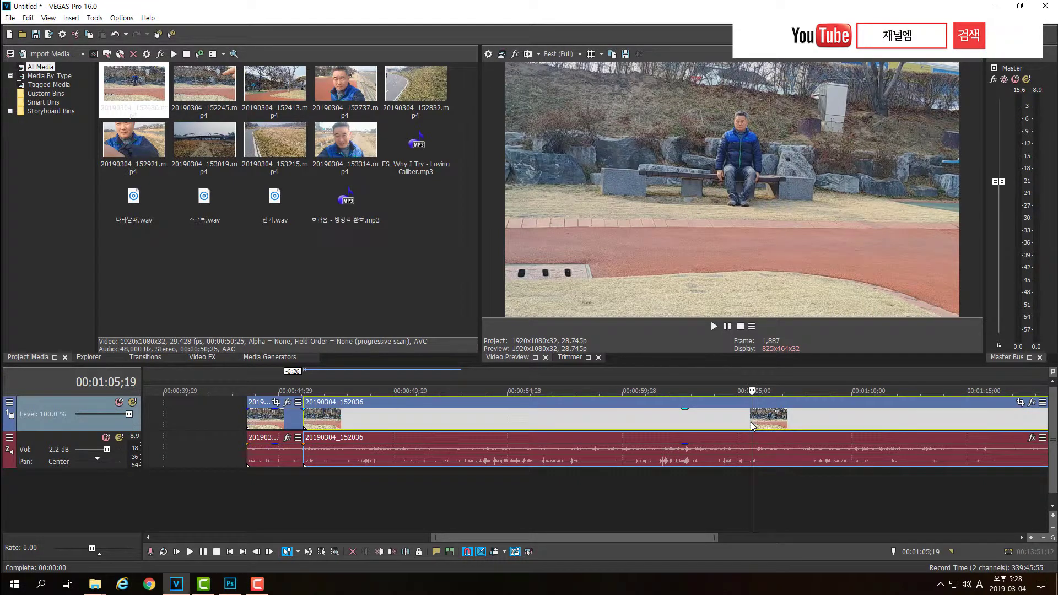
{"action": "key", "text": "s"}
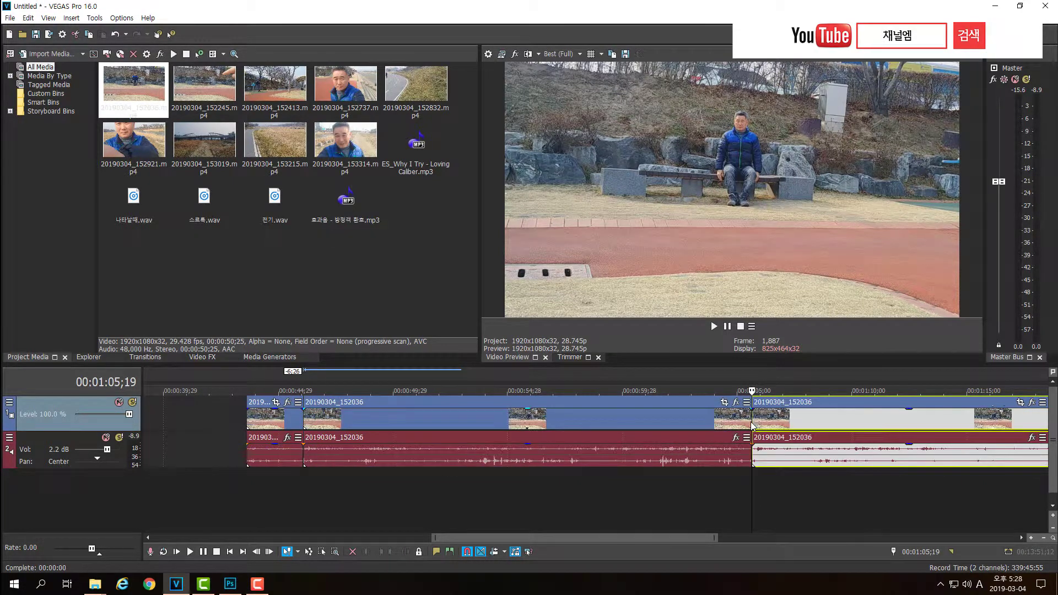
- Split the tail at 00:01:18;15, where the scene is empty again, and delete the section from 00:01:05;19 to this split
{"action": "left_click_drag", "start_coordinate": [587, 537], "coordinate": [655, 537]}
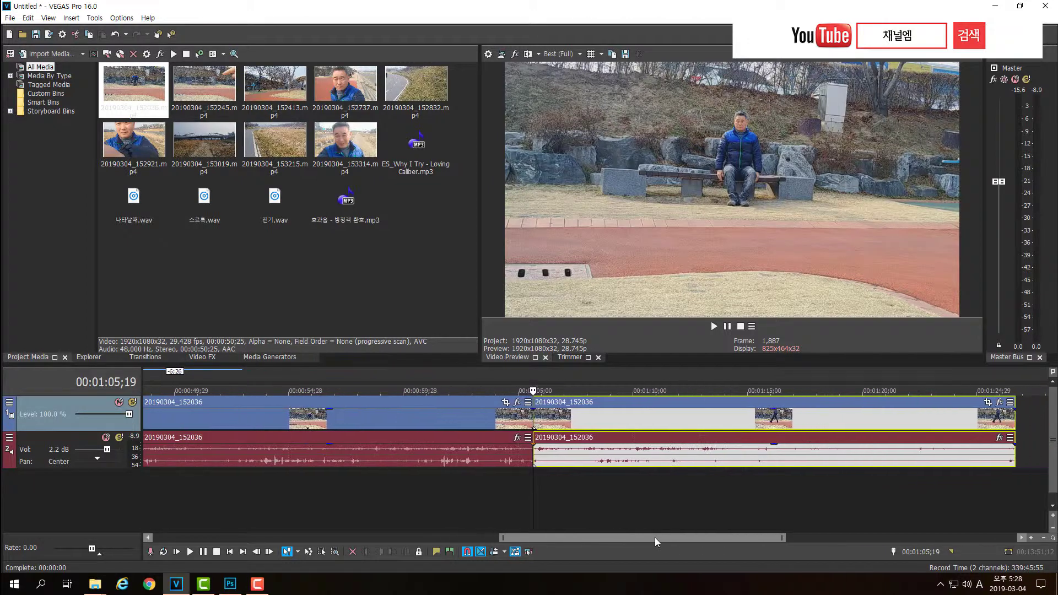
{"action": "left_click_drag", "start_coordinate": [531, 478], "coordinate": [828, 416]}
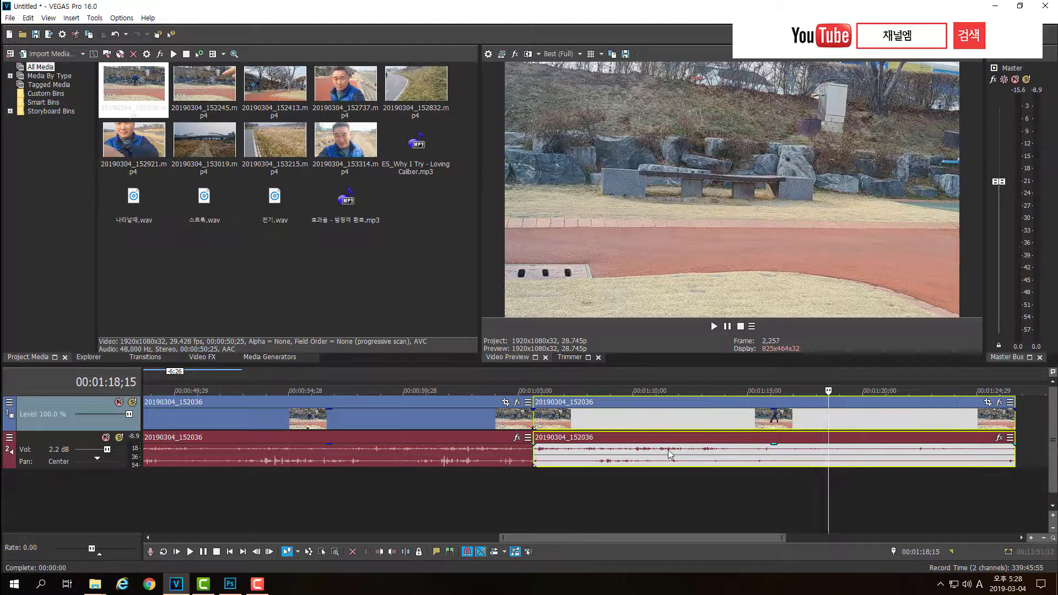
{"action": "key", "text": "s"}
{"action": "left_click", "coordinate": [738, 419]}
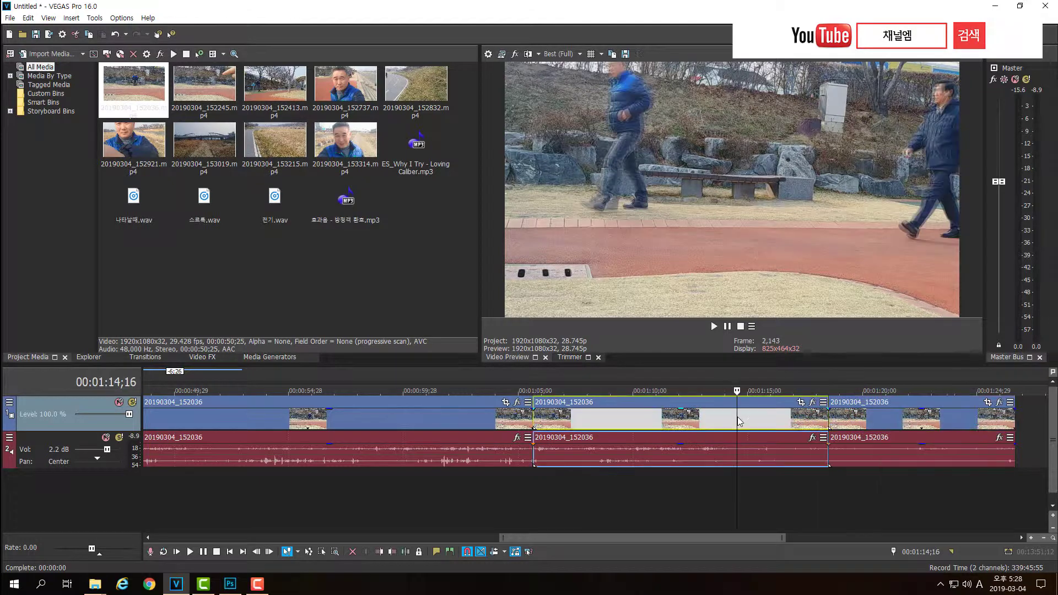
{"action": "key", "text": "Delete"}
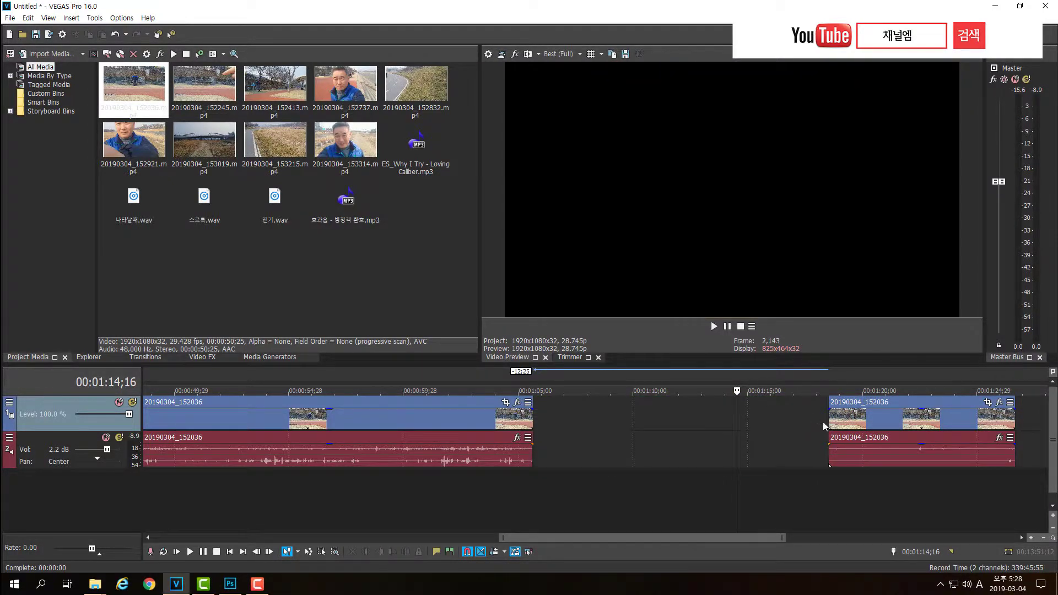
- Move the empty-scene tail of 20190304_152036 against the section ending at 00:01:05;19 and play from the join
{"action": "left_click_drag", "start_coordinate": [860, 426], "coordinate": [567, 426]}
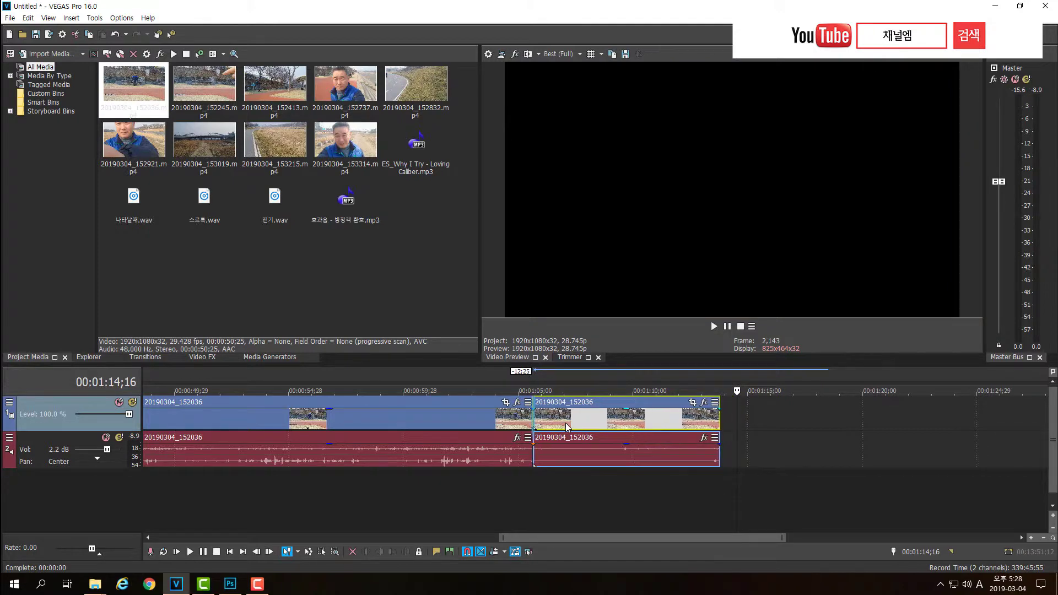
{"action": "left_click", "coordinate": [533, 418]}
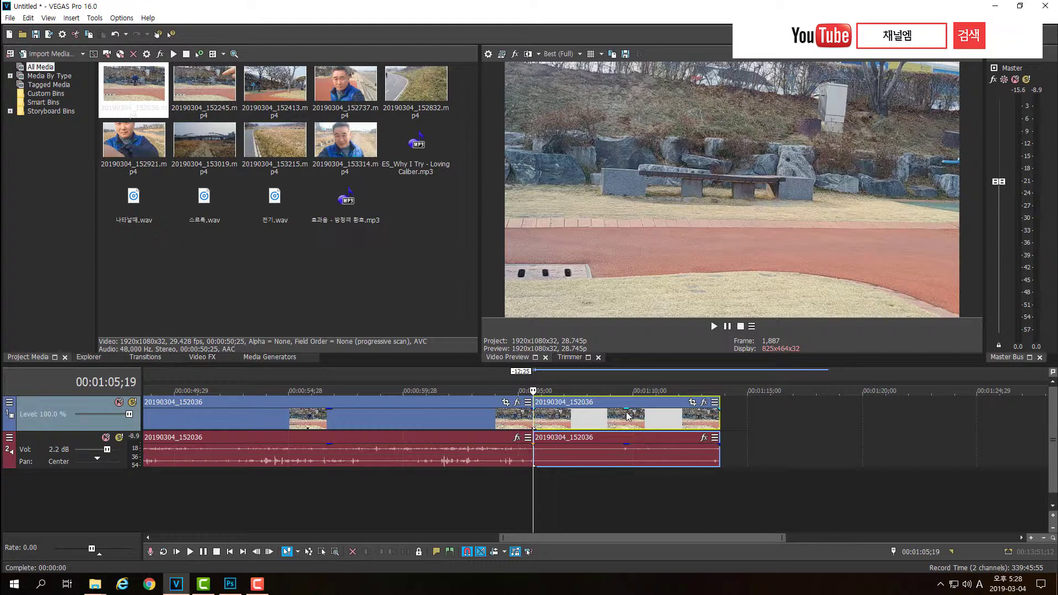
{"action": "key", "text": "space"}
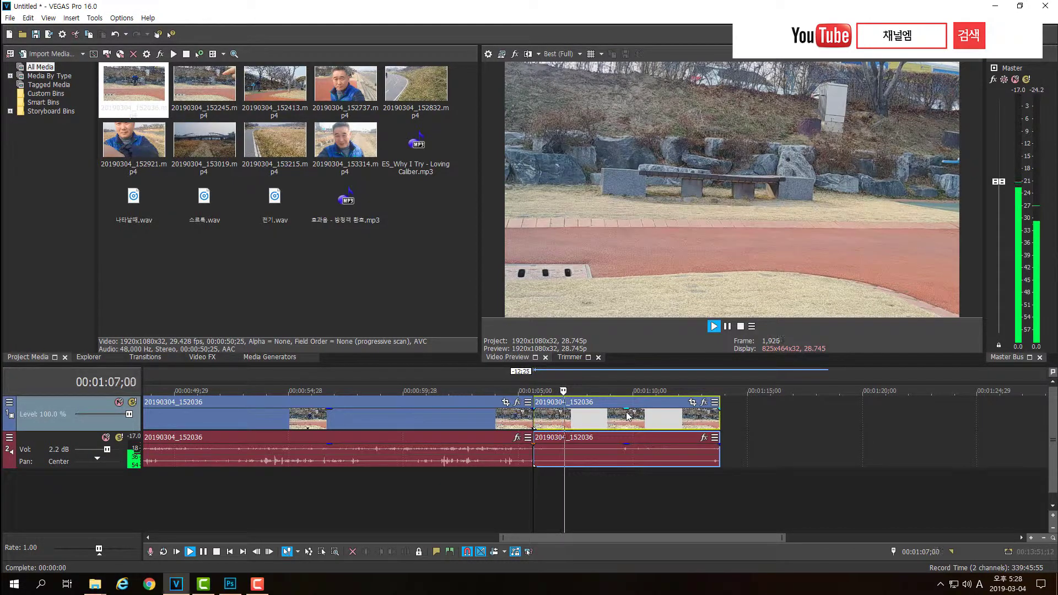
{"action": "key", "text": "Return"}
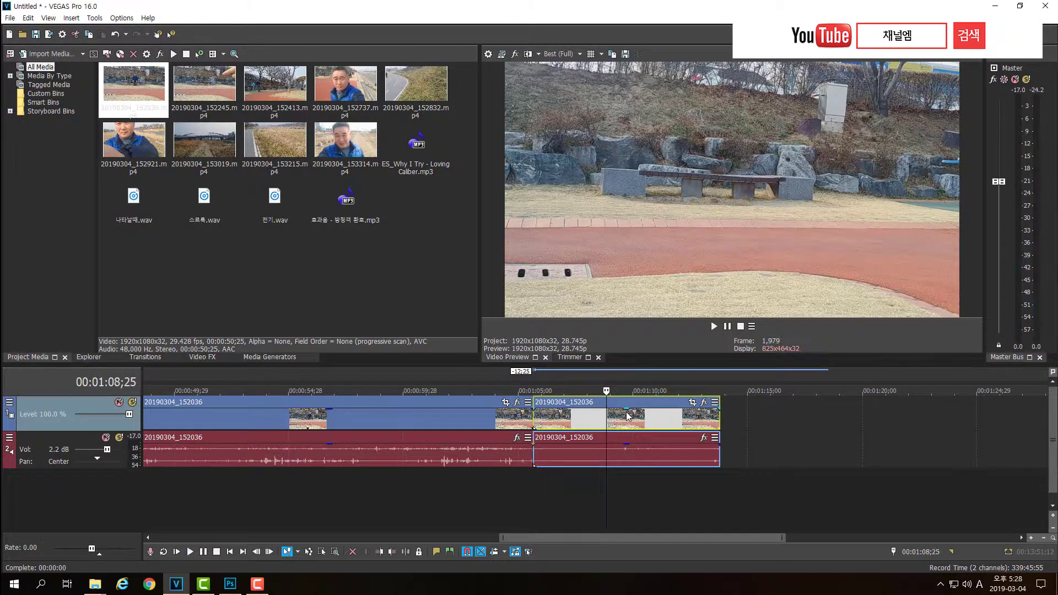
- Play on to 00:01:10;24, split the empty-scene tail there and delete everything after the split
{"action": "key", "text": "space"}
{"action": "key", "text": "Return"}
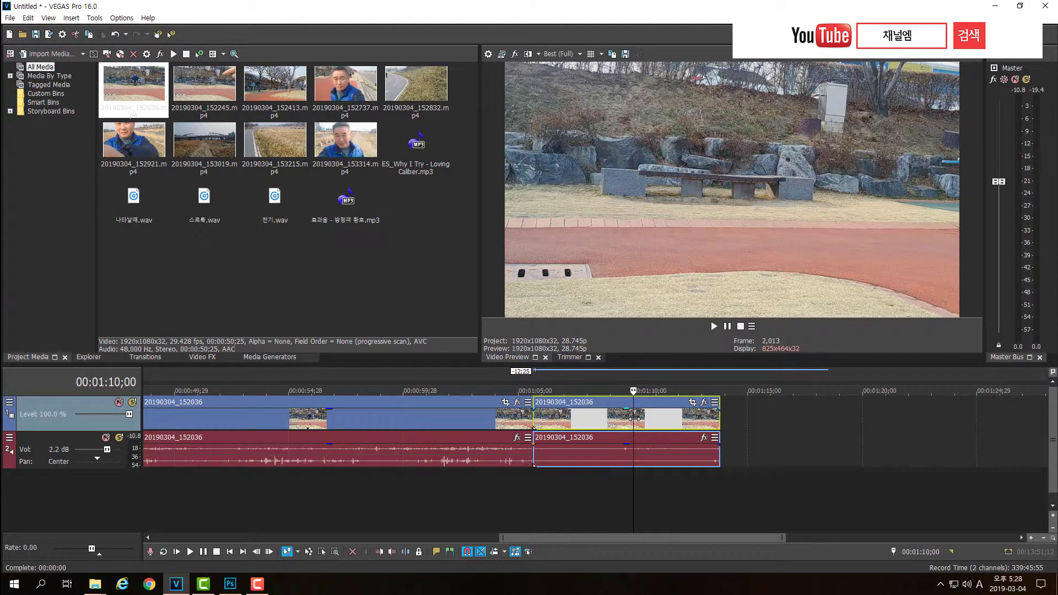
{"action": "key", "text": "space"}
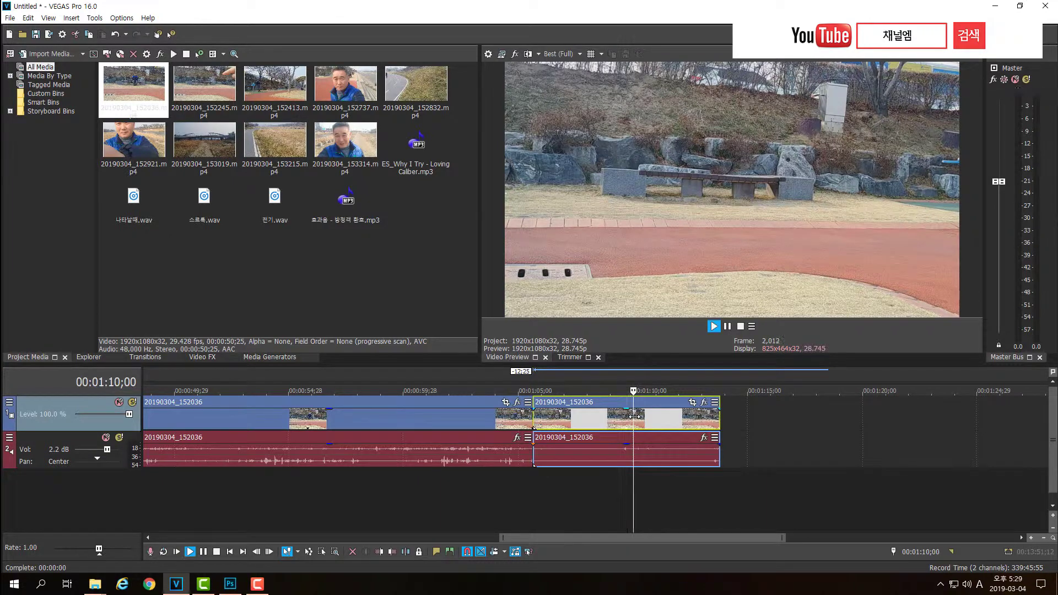
{"action": "key", "text": "Return"}
{"action": "key", "text": "s"}
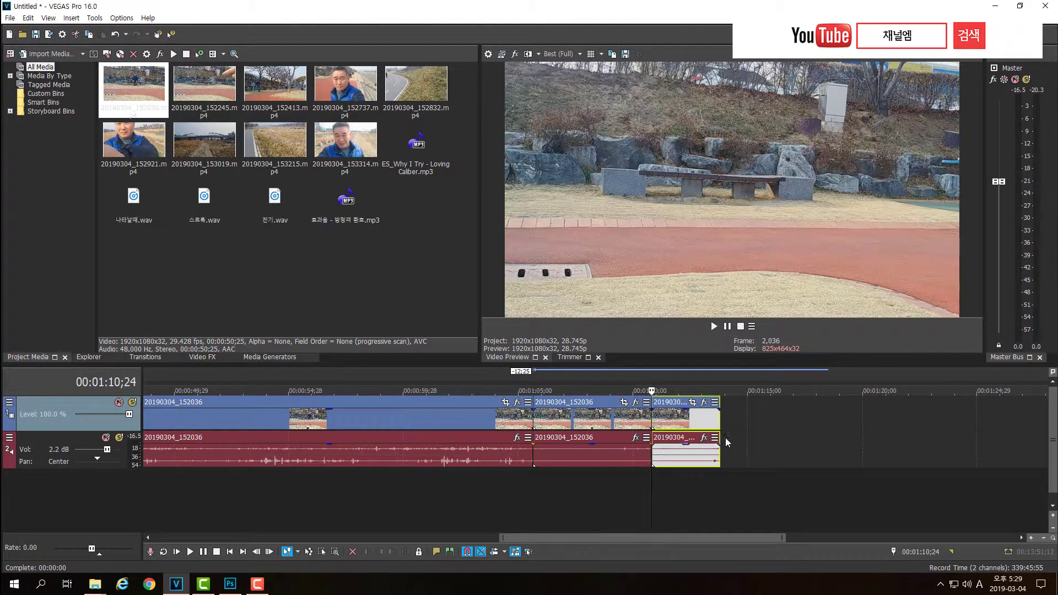
{"action": "key", "text": "Delete"}
{"action": "left_click", "coordinate": [690, 418]}
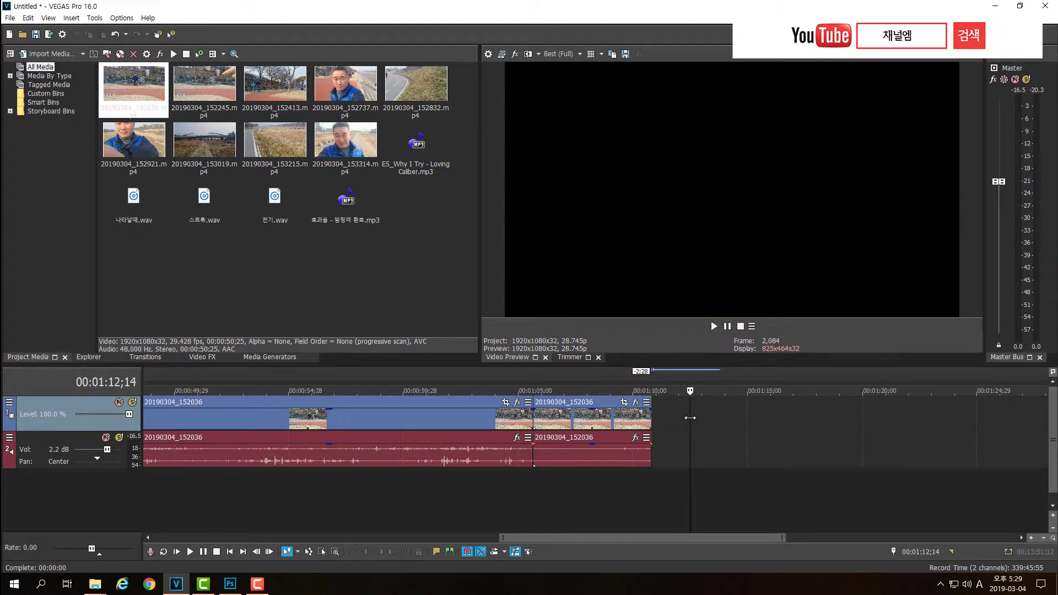
- Play part of the shortened empty-scene tail and return the cursor to 00:01:06;00
{"action": "left_click", "coordinate": [582, 428]}
{"action": "key", "text": "space"}
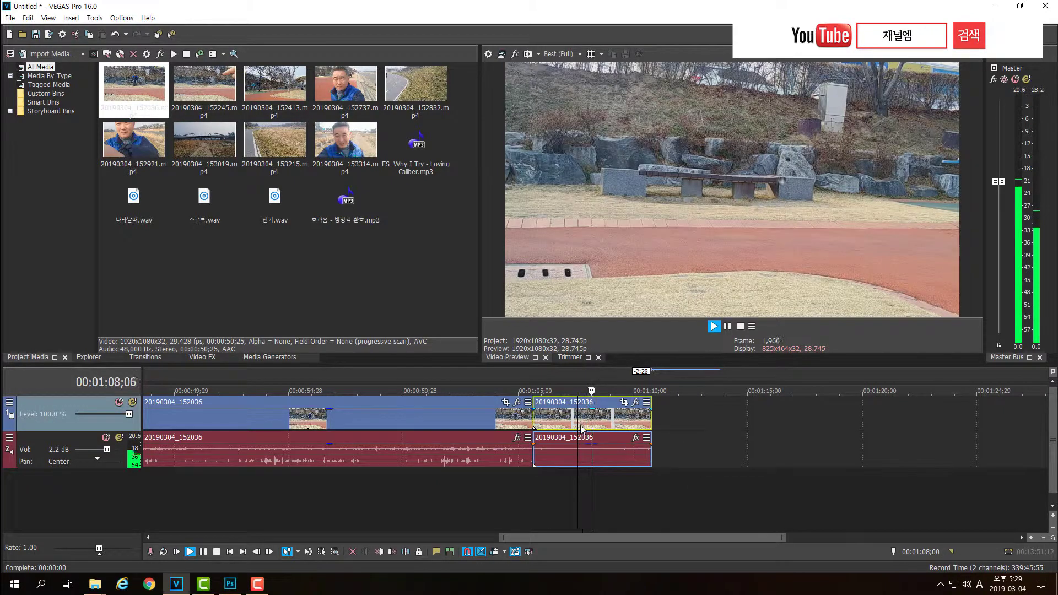
{"action": "key", "text": "space"}
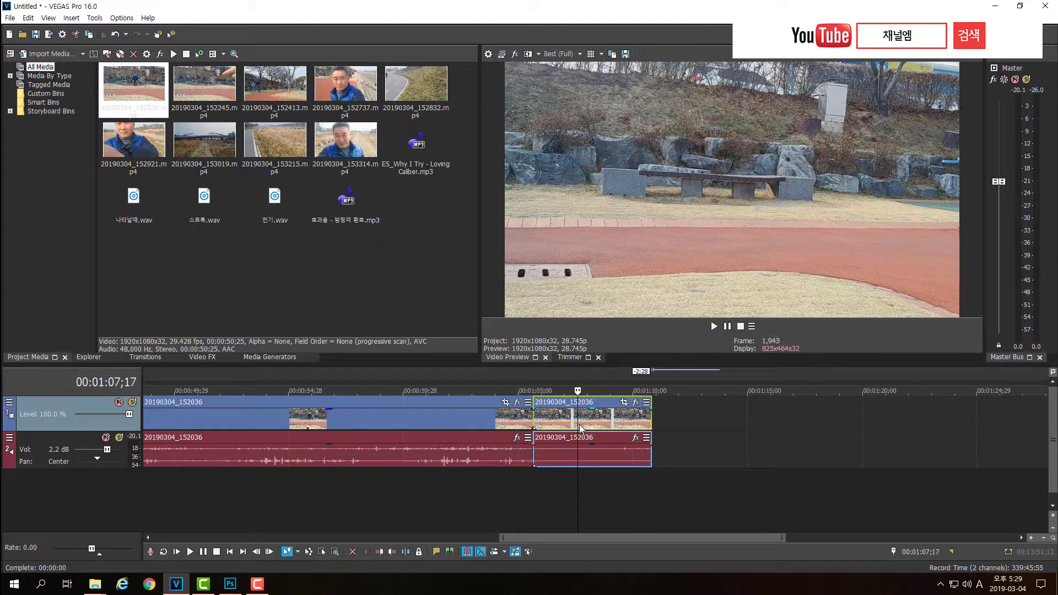
{"action": "left_click", "coordinate": [542, 422]}
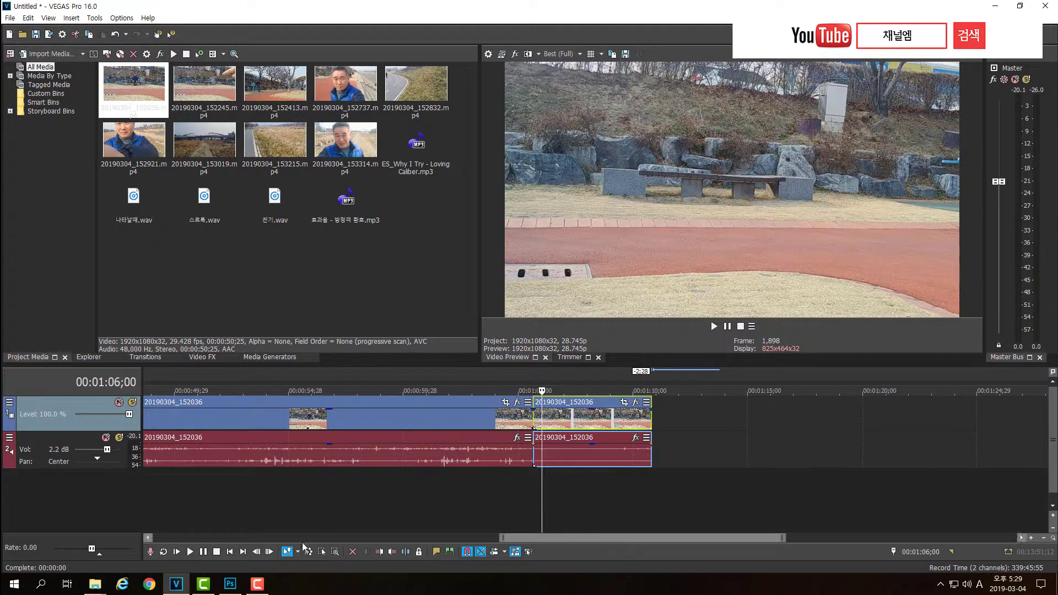
{"action": "left_click", "coordinate": [257, 584]}
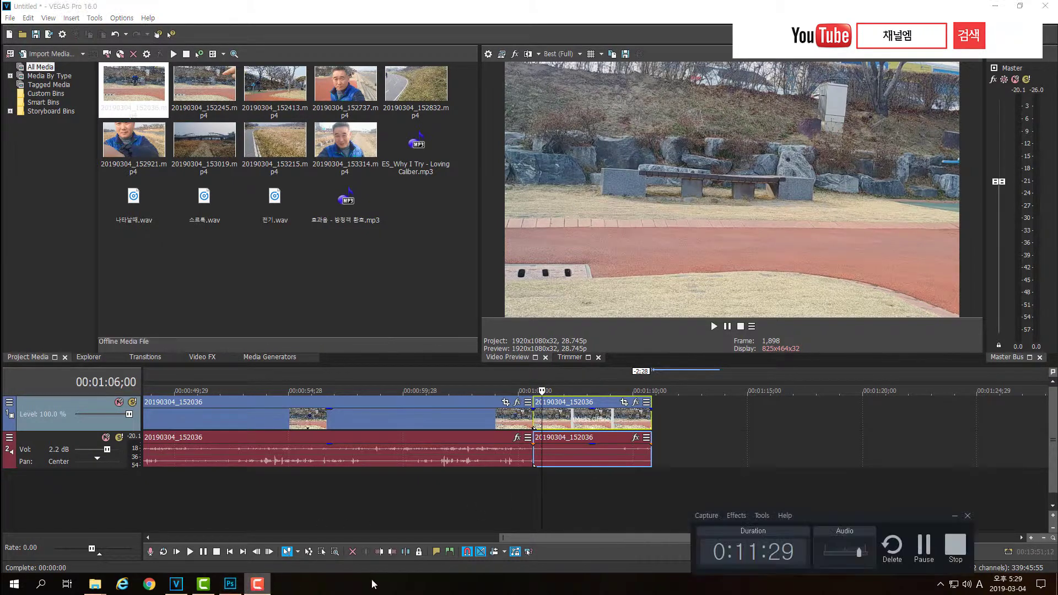
{"action": "left_click", "coordinate": [922, 545]}
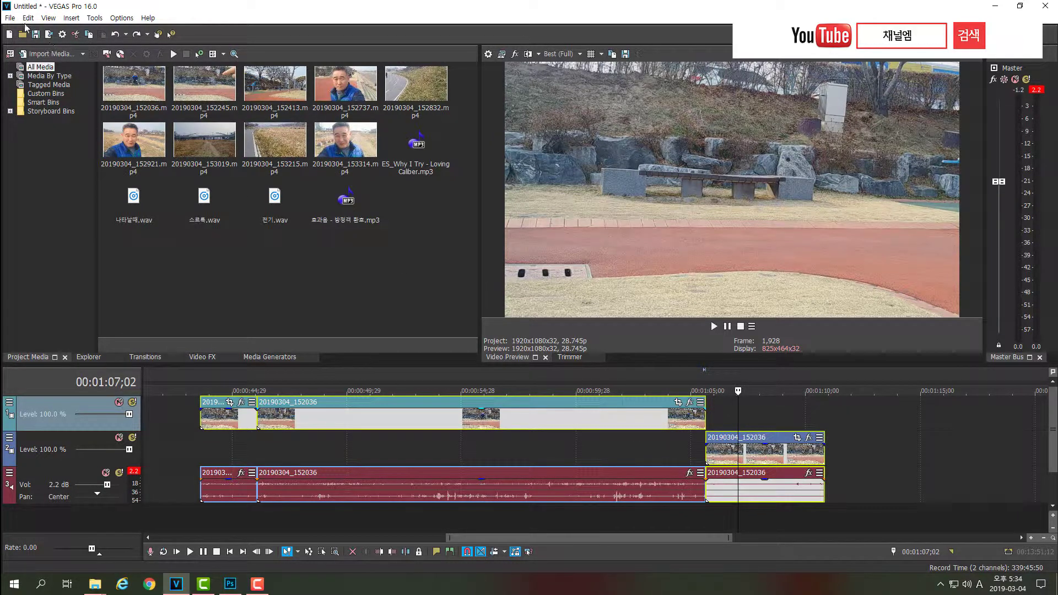
- Save the project as 1차편집 in the 영상제작 > 베가스프로강좌 > 촬영편집맛보기 folder on the BIGROOM2 (G:) drive
{"action": "left_click", "coordinate": [10, 18]}
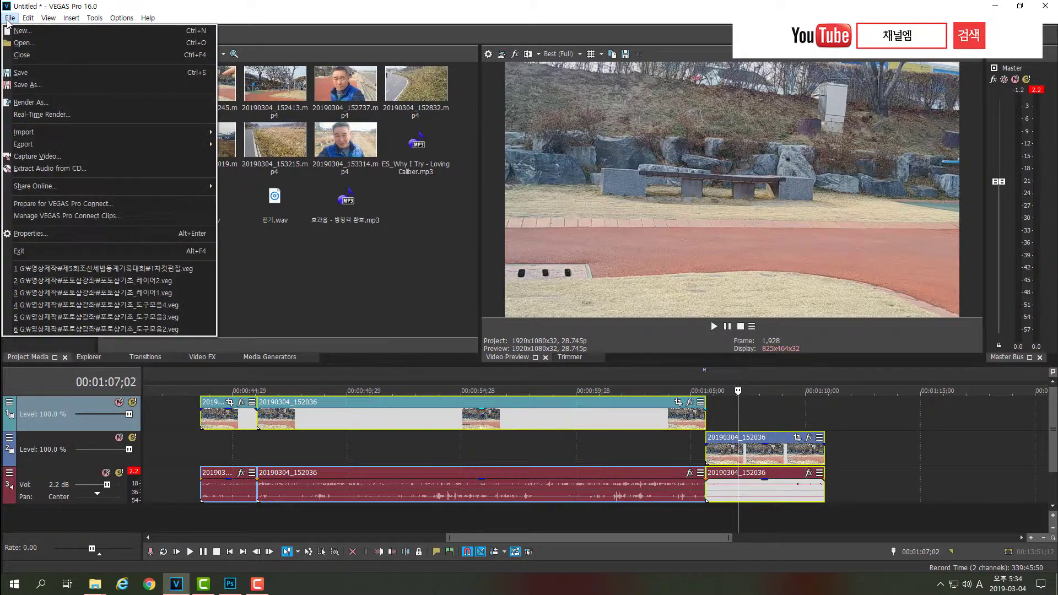
{"action": "left_click", "coordinate": [28, 73]}
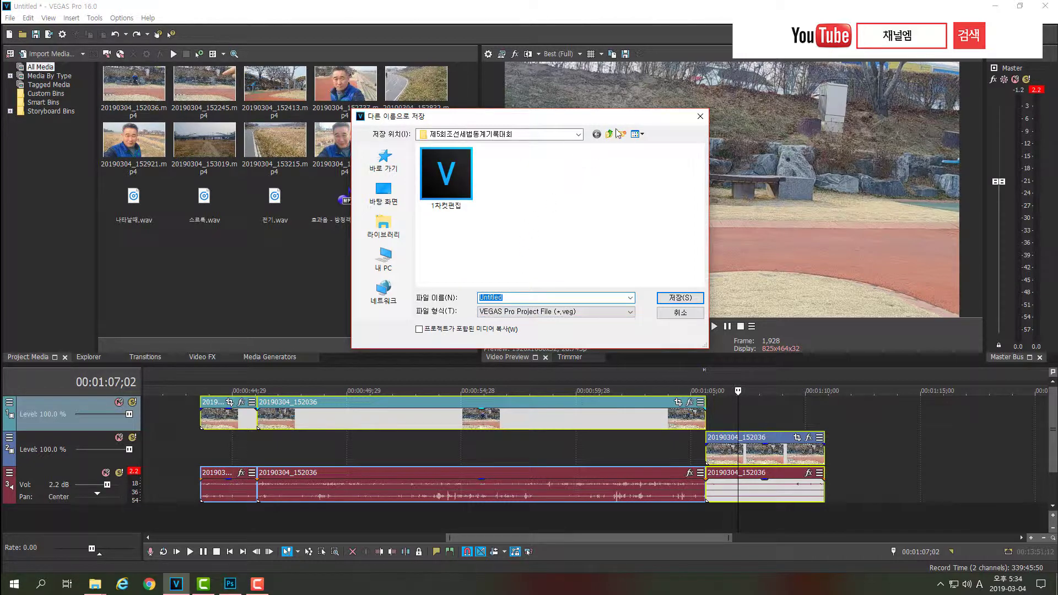
{"action": "left_click", "coordinate": [384, 259]}
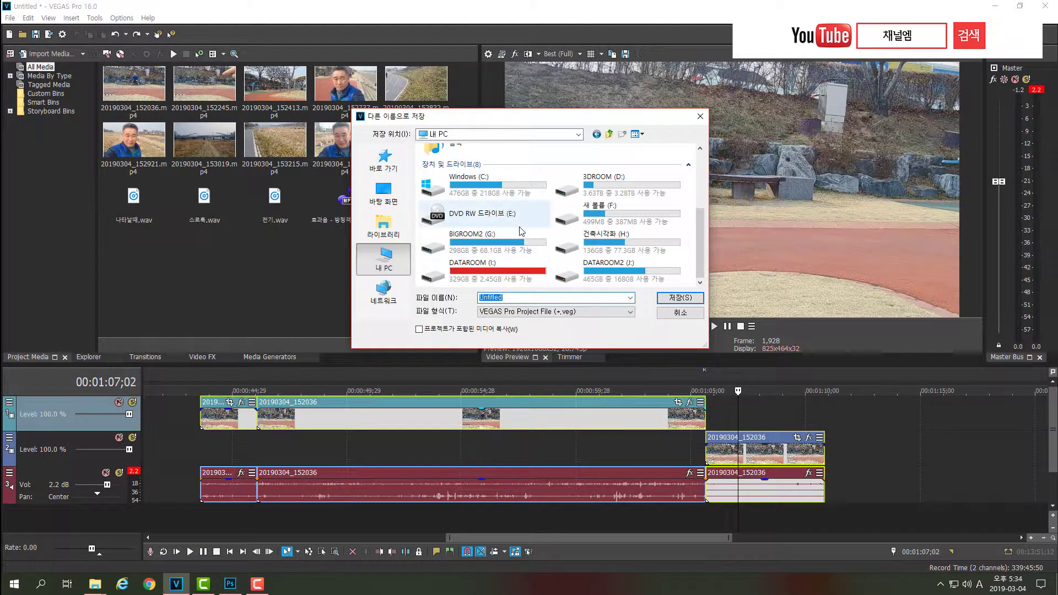
{"action": "double_click", "coordinate": [486, 245]}
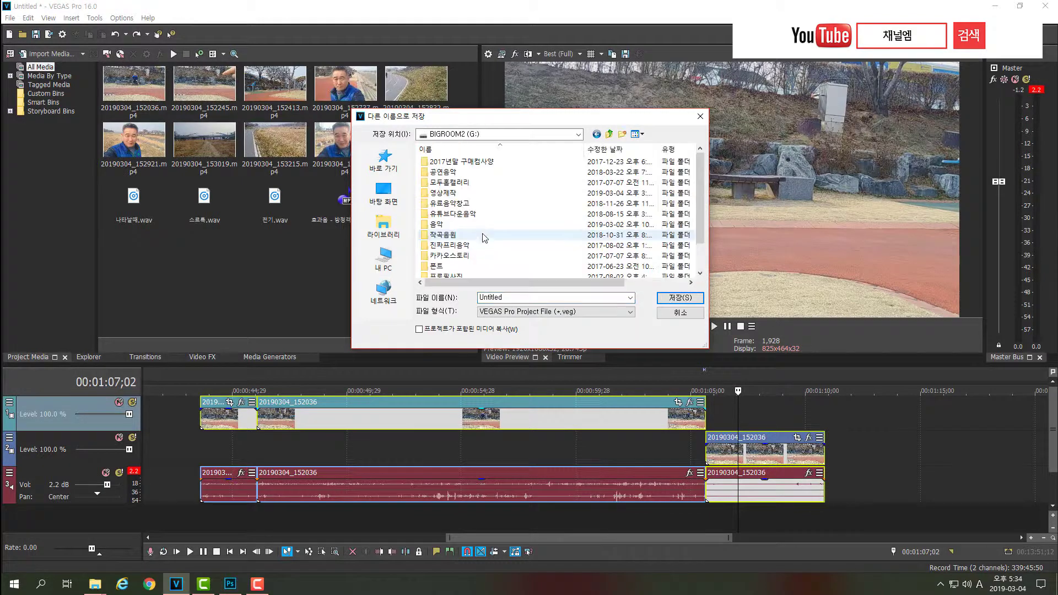
{"action": "double_click", "coordinate": [443, 193]}
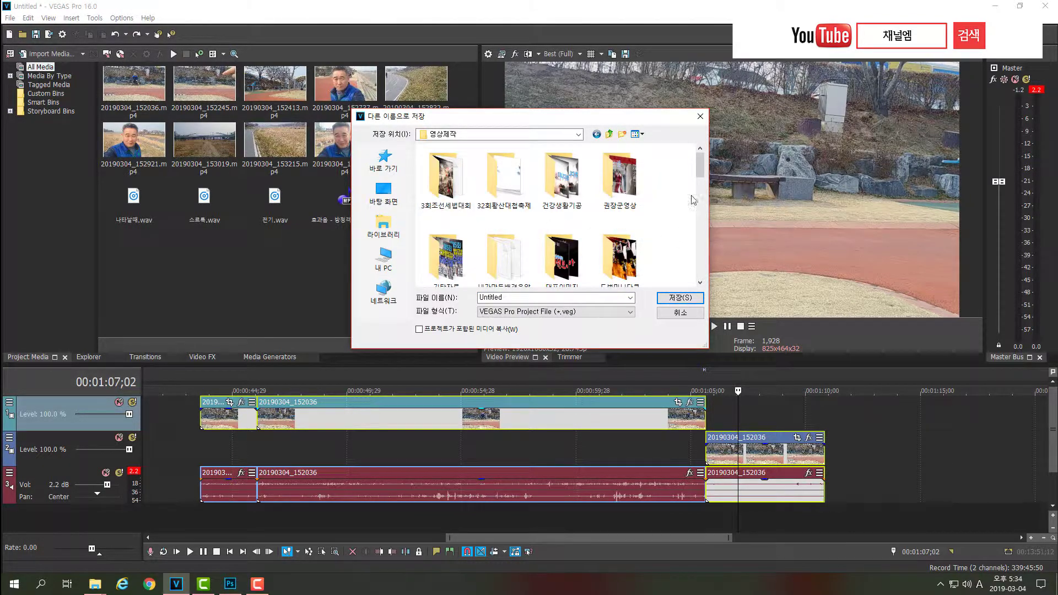
{"action": "left_click_drag", "start_coordinate": [700, 171], "coordinate": [702, 201]}
{"action": "double_click", "coordinate": [609, 210]}
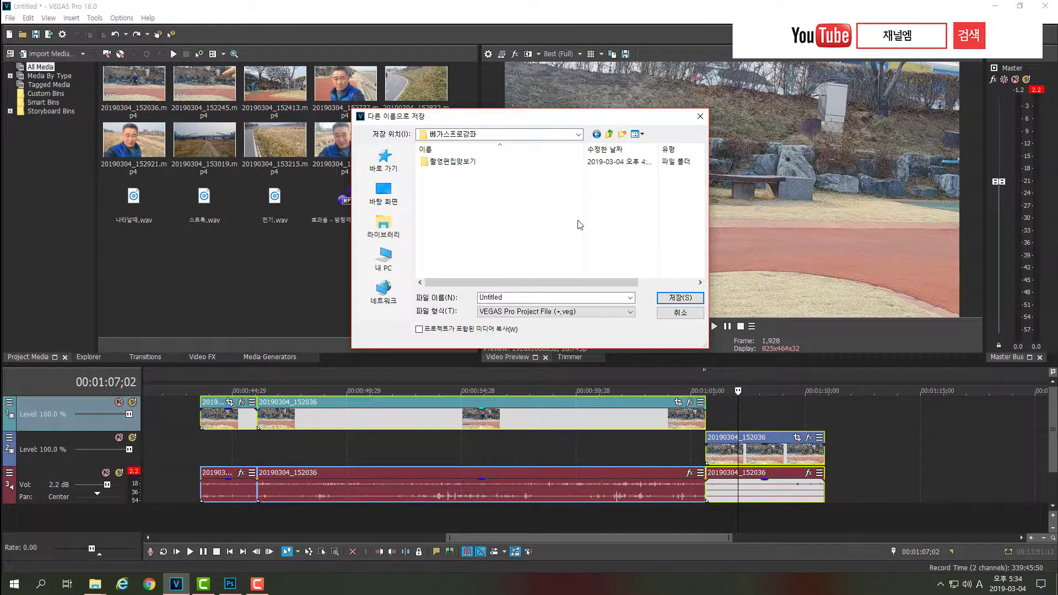
{"action": "double_click", "coordinate": [430, 162]}
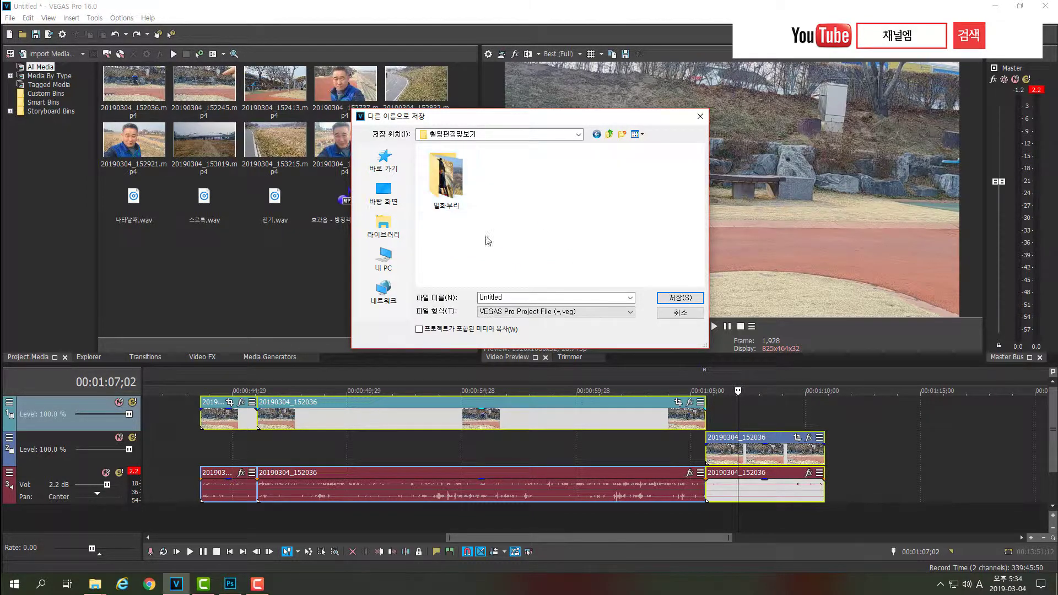
{"action": "double_click", "coordinate": [511, 296]}
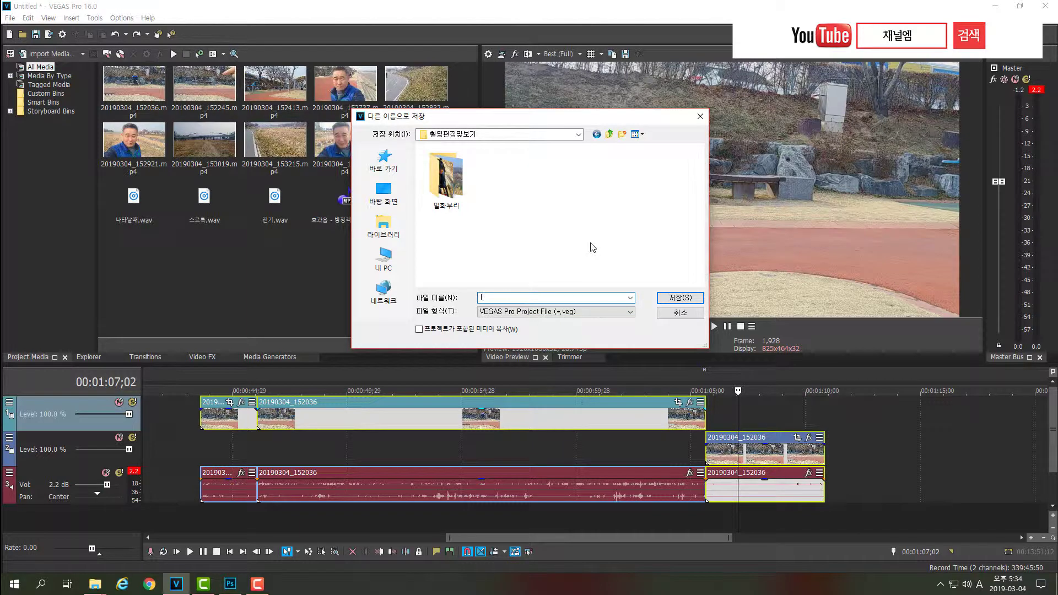
{"action": "type", "text": "1ck채널"}
{"action": "left_click", "coordinate": [671, 300]}
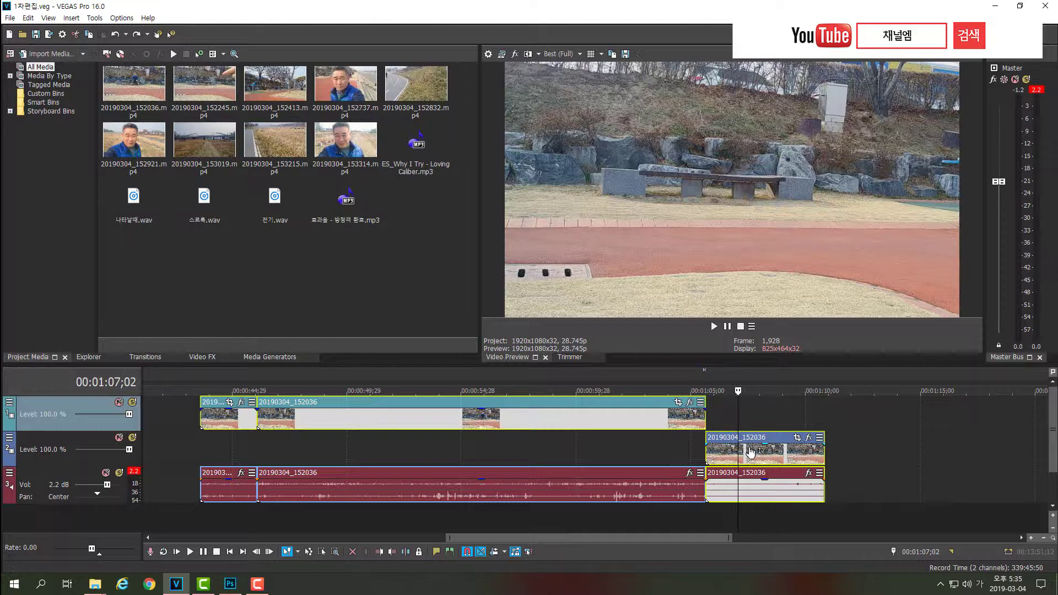
- Play from 00:00:45;01 in the first empty-scene section across the man's appearance and stop at 00:00:50;10
{"action": "left_click", "coordinate": [719, 451]}
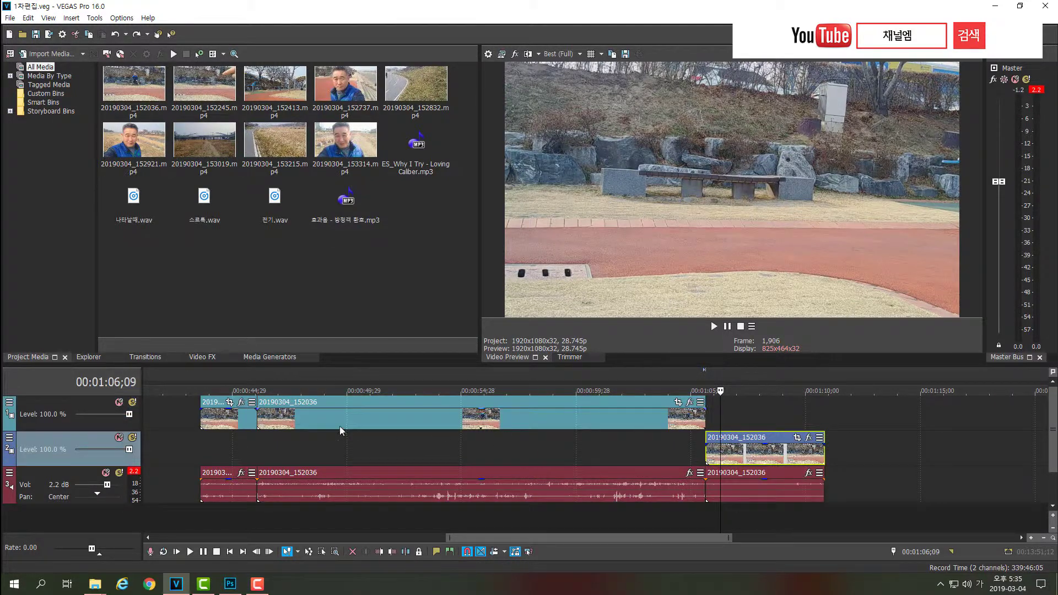
{"action": "left_click", "coordinate": [242, 421]}
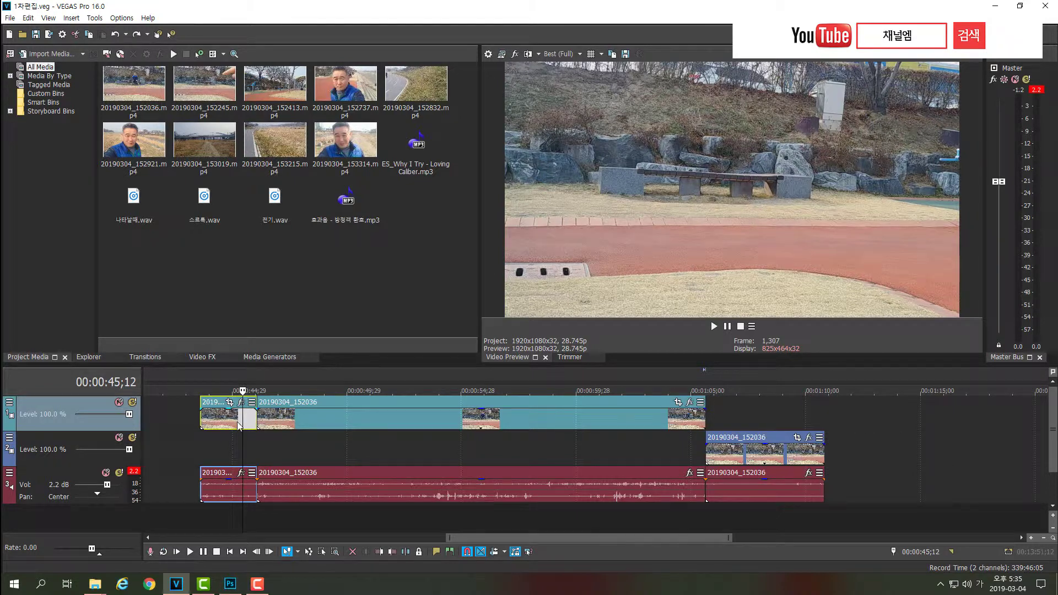
{"action": "left_click", "coordinate": [213, 422]}
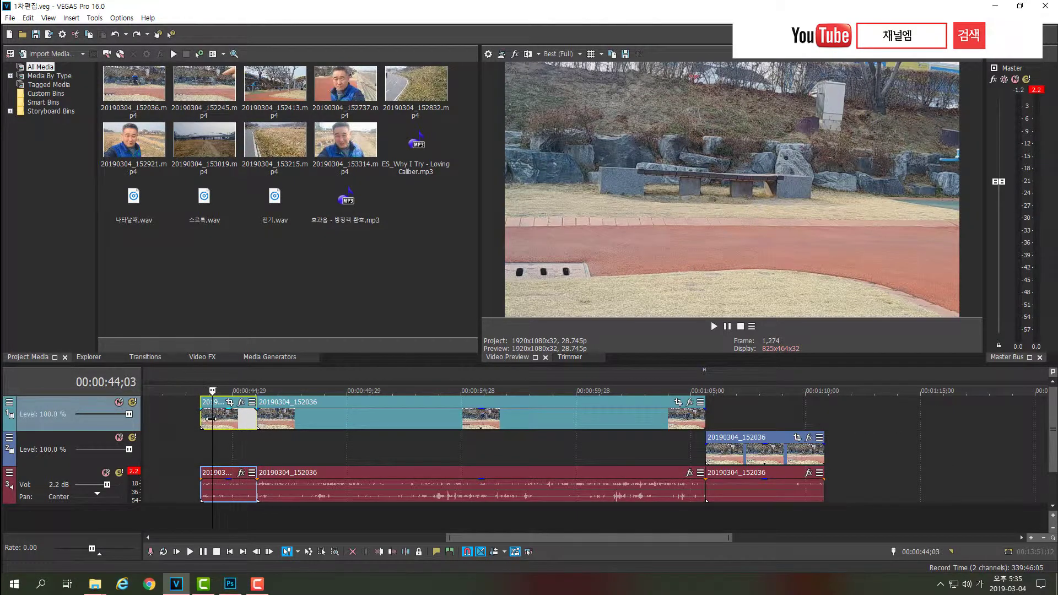
{"action": "left_click", "coordinate": [219, 421]}
{"action": "left_click", "coordinate": [234, 418]}
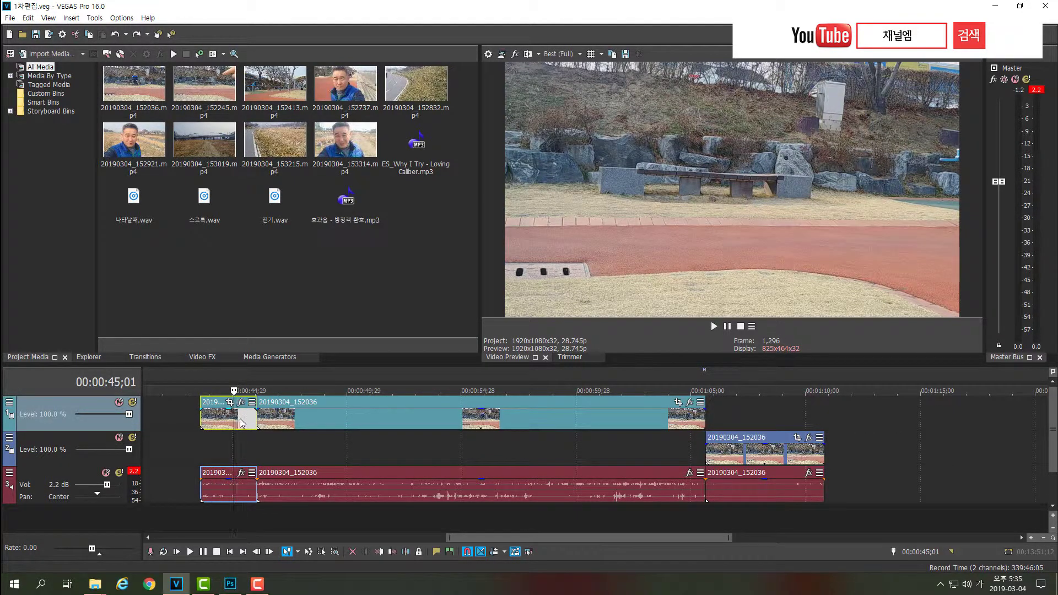
{"action": "key", "text": "space"}
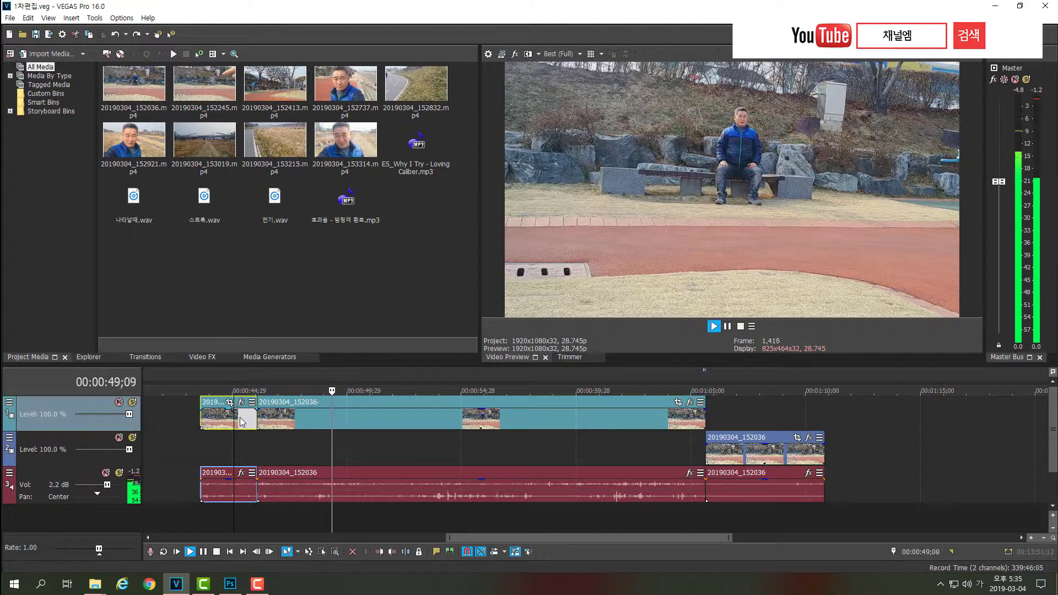
{"action": "key", "text": "space"}
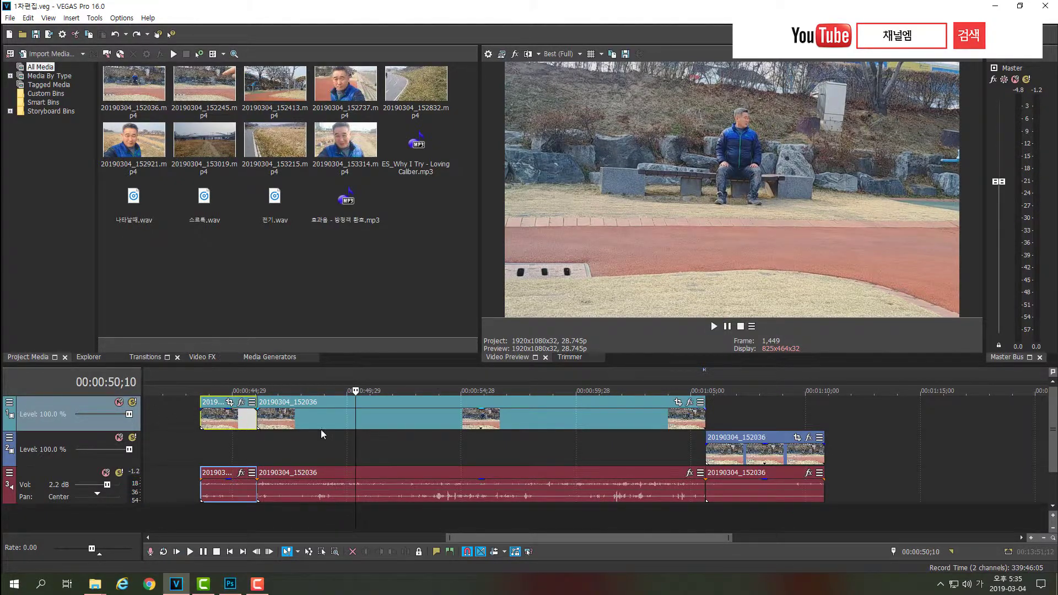
- Play the man's section through the join at 00:01:05;19 and compare the frames on both sides of the cut
{"action": "left_click_drag", "start_coordinate": [358, 418], "coordinate": [544, 418]}
{"action": "key", "text": "space"}
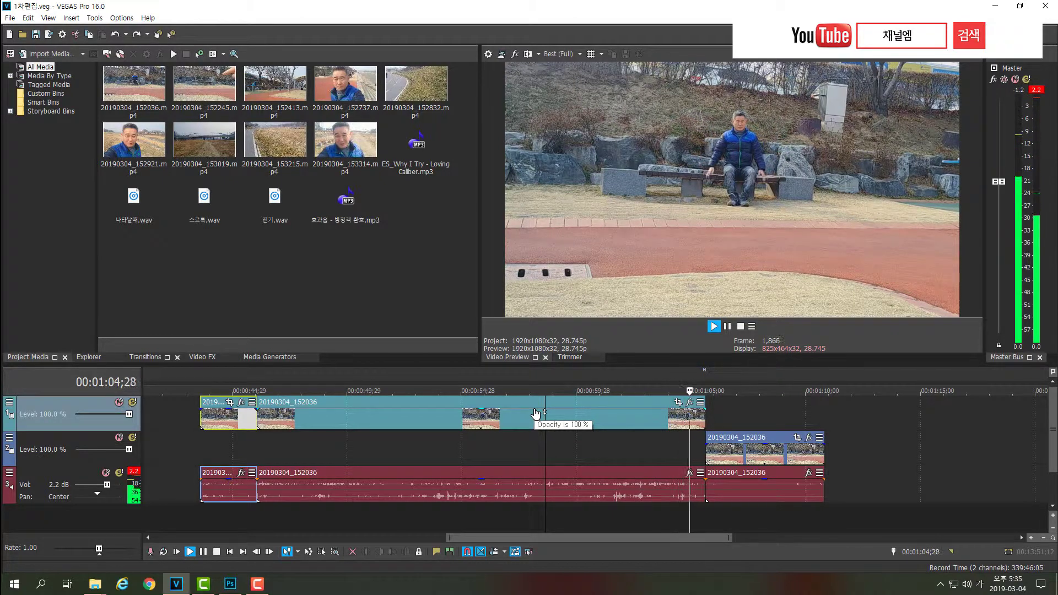
{"action": "key", "text": "space"}
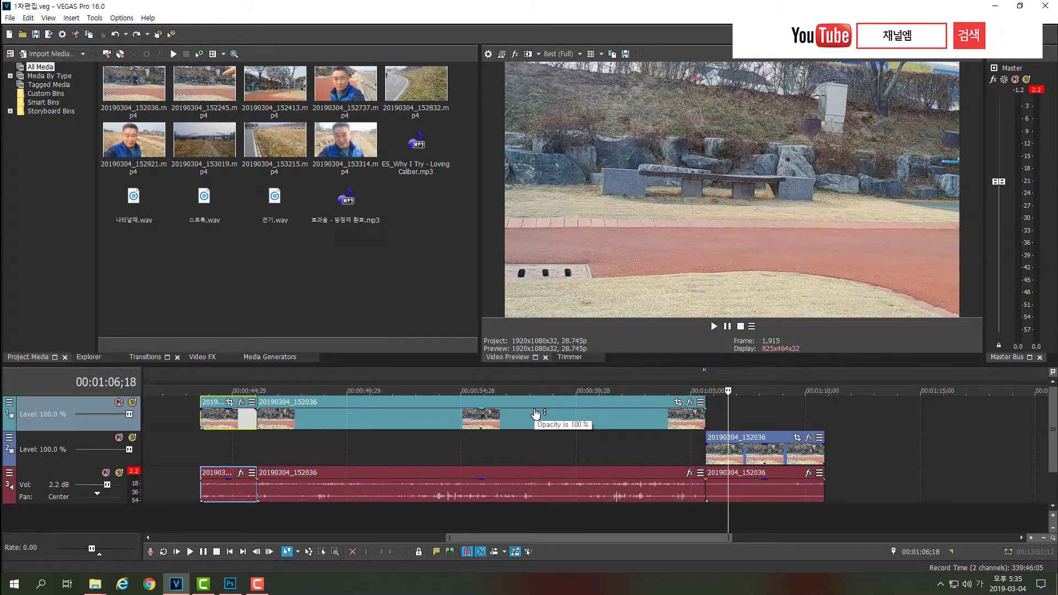
{"action": "left_click", "coordinate": [697, 423]}
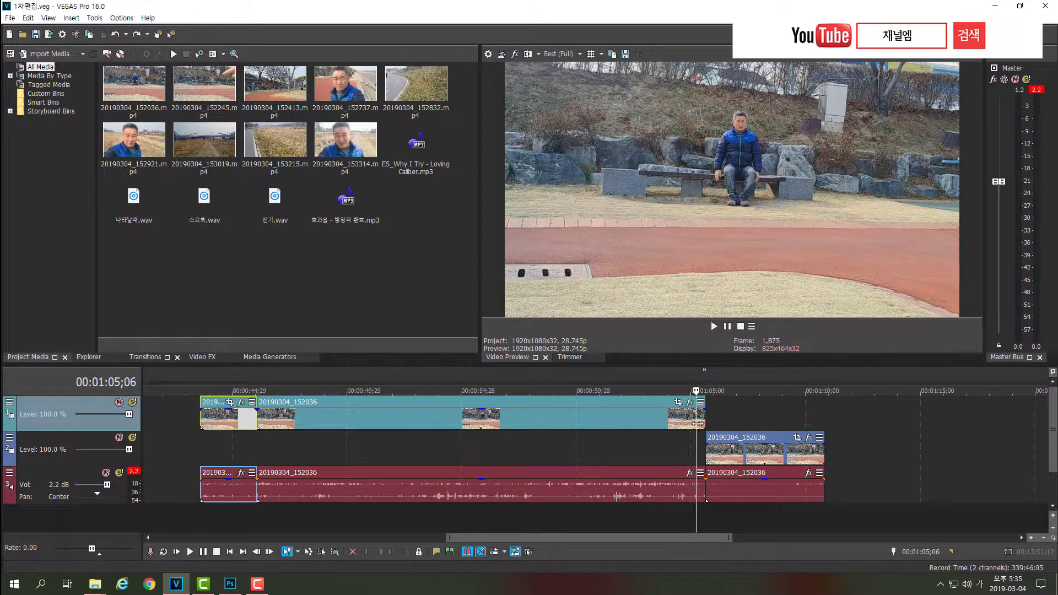
{"action": "left_click", "coordinate": [721, 424]}
{"action": "left_click", "coordinate": [697, 424]}
{"action": "left_click", "coordinate": [720, 423]}
{"action": "left_click", "coordinate": [697, 424]}
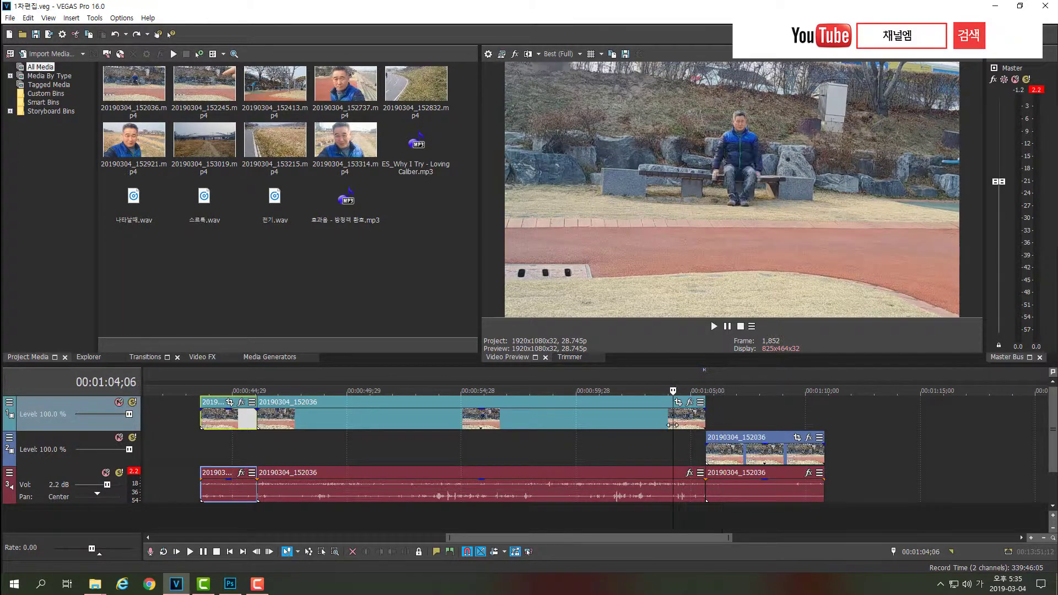
{"action": "left_click", "coordinate": [717, 423]}
{"action": "left_click", "coordinate": [724, 423]}
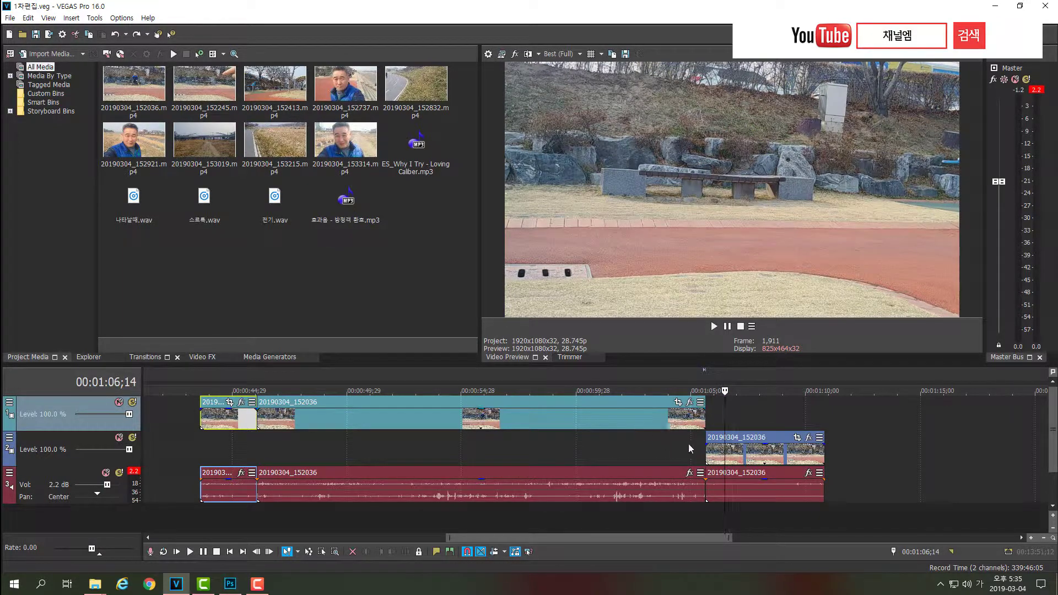
- Delete the audio event under the empty-scene tail on track 3, keeping its video event on track 2
{"action": "left_click", "coordinate": [732, 455]}
{"action": "mouse_move", "coordinate": [744, 456]}
{"action": "left_mouse_down"}
{"action": "mouse_move", "coordinate": [709, 457]}
{"action": "mouse_move", "coordinate": [744, 454]}
{"action": "left_mouse_up"}
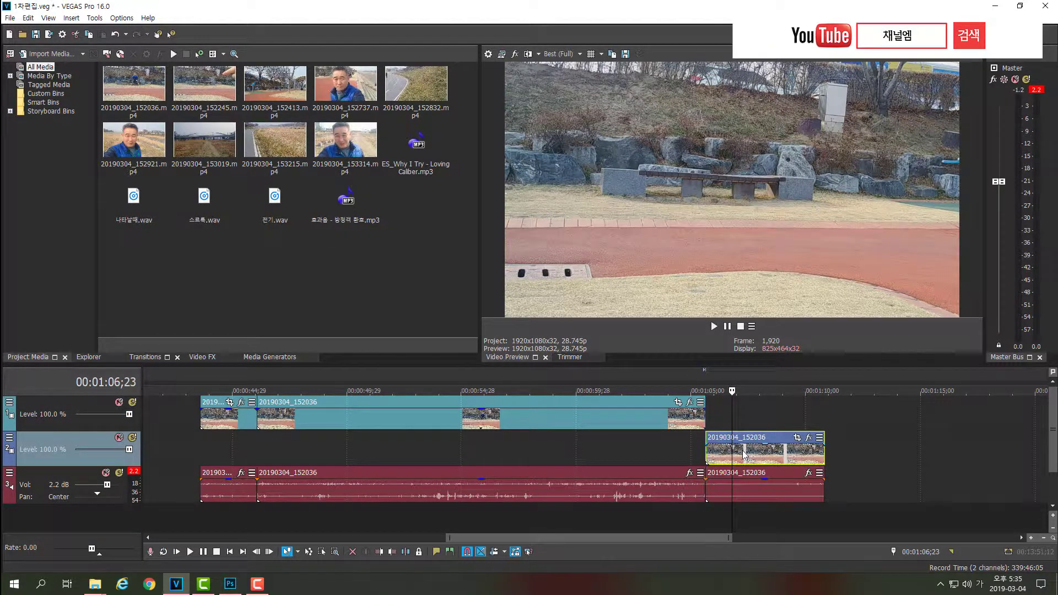
{"action": "left_click", "coordinate": [752, 494]}
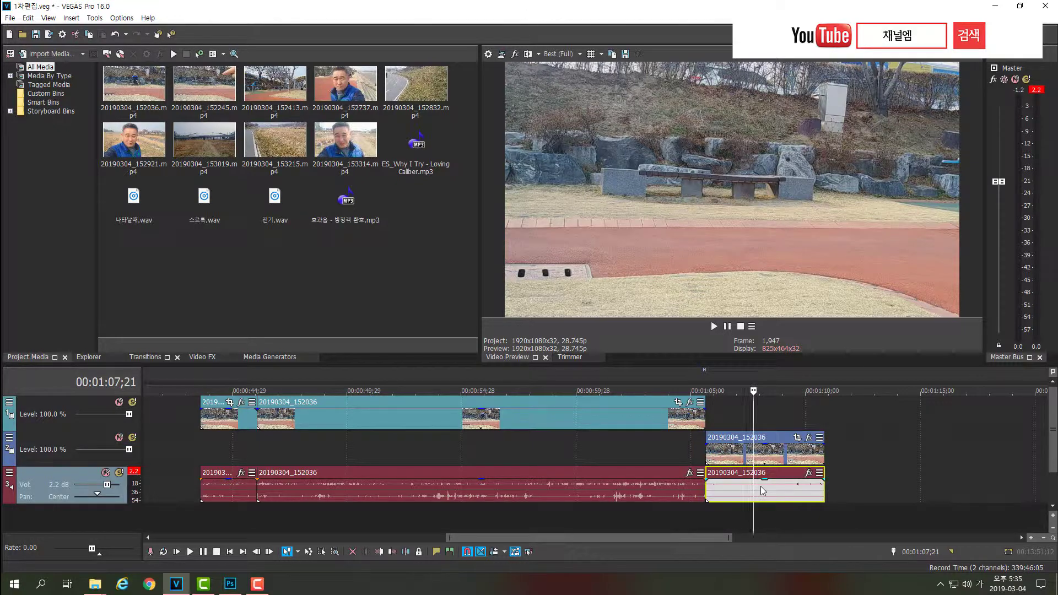
{"action": "right_click", "coordinate": [760, 487]}
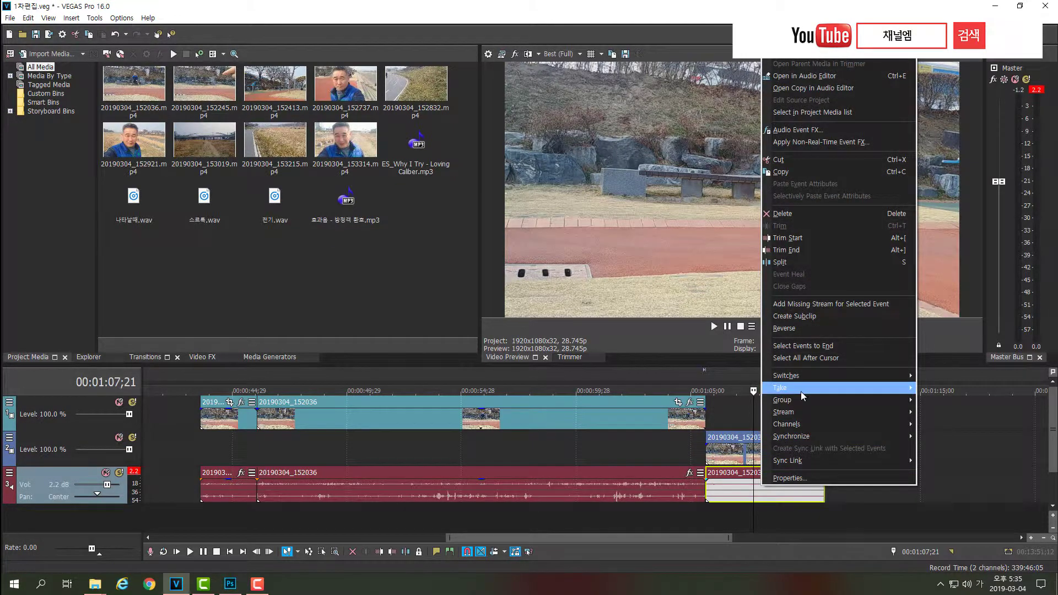
{"action": "left_click", "coordinate": [766, 488]}
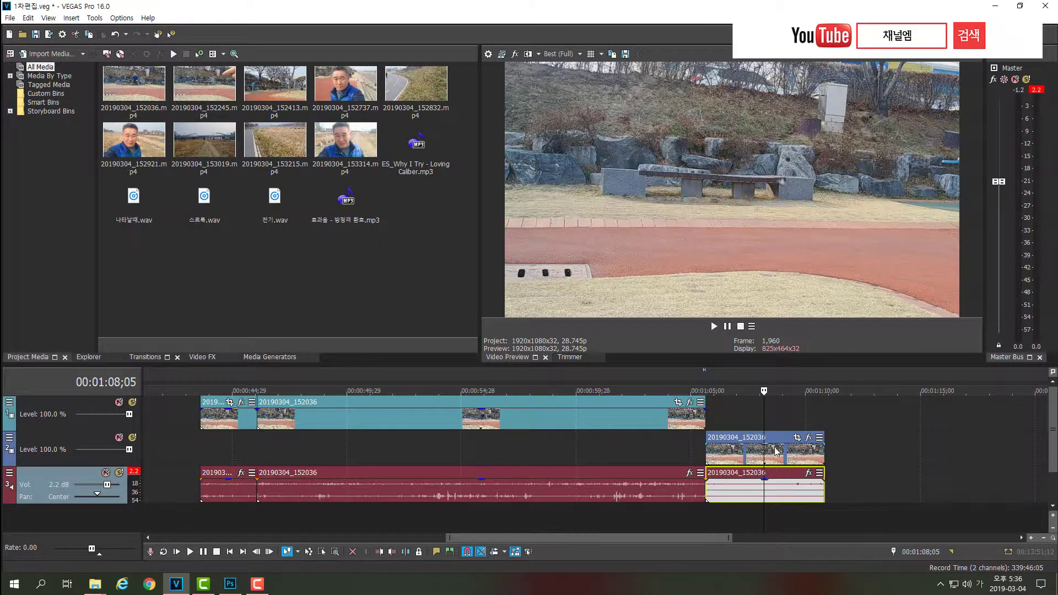
{"action": "left_click", "coordinate": [777, 459]}
{"action": "left_click", "coordinate": [783, 485]}
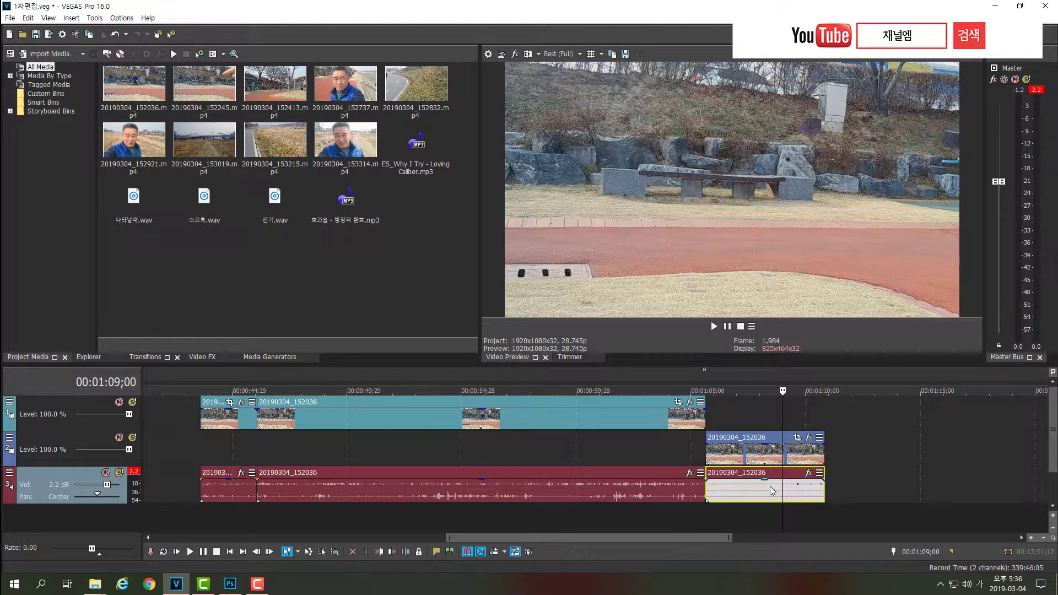
{"action": "left_click", "coordinate": [774, 488]}
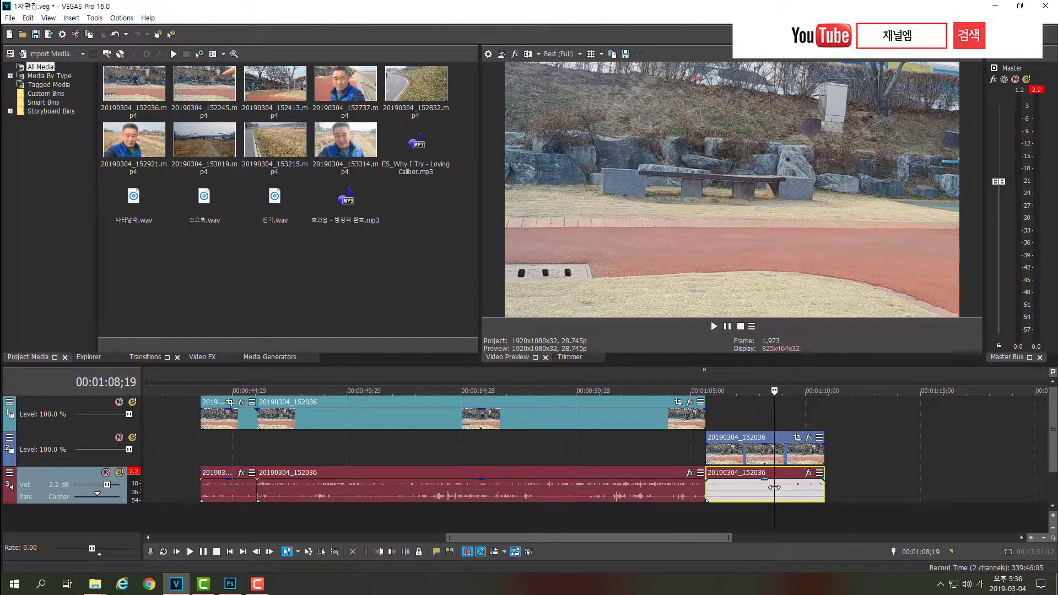
{"action": "key", "text": "Delete"}
- Move the empty-scene tail on track 2 under the end of the man's section and fade out the man's section across the whole overlap
{"action": "left_click", "coordinate": [761, 459]}
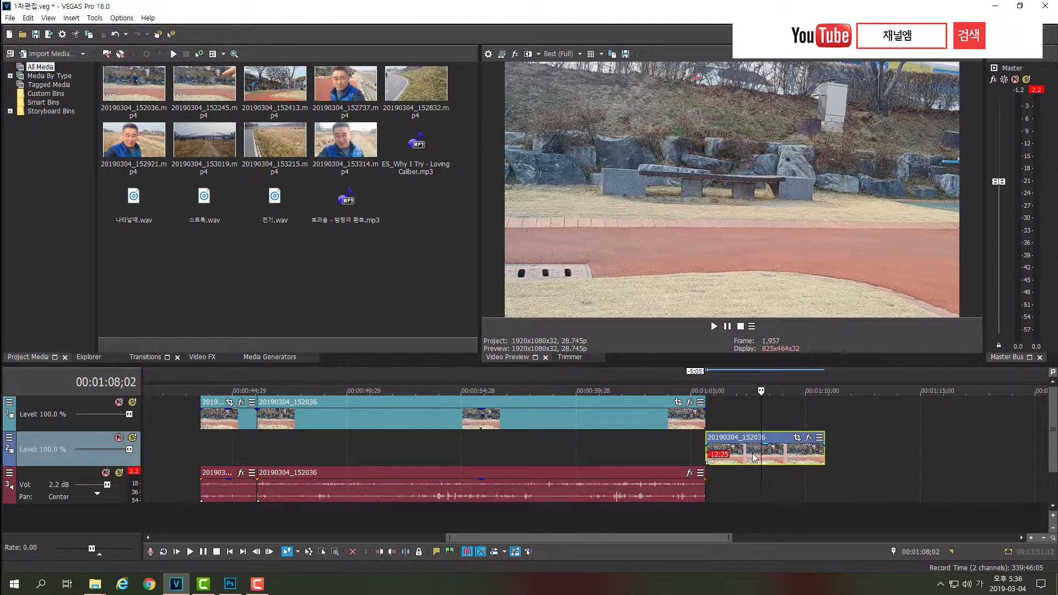
{"action": "left_click_drag", "start_coordinate": [761, 459], "coordinate": [686, 459]}
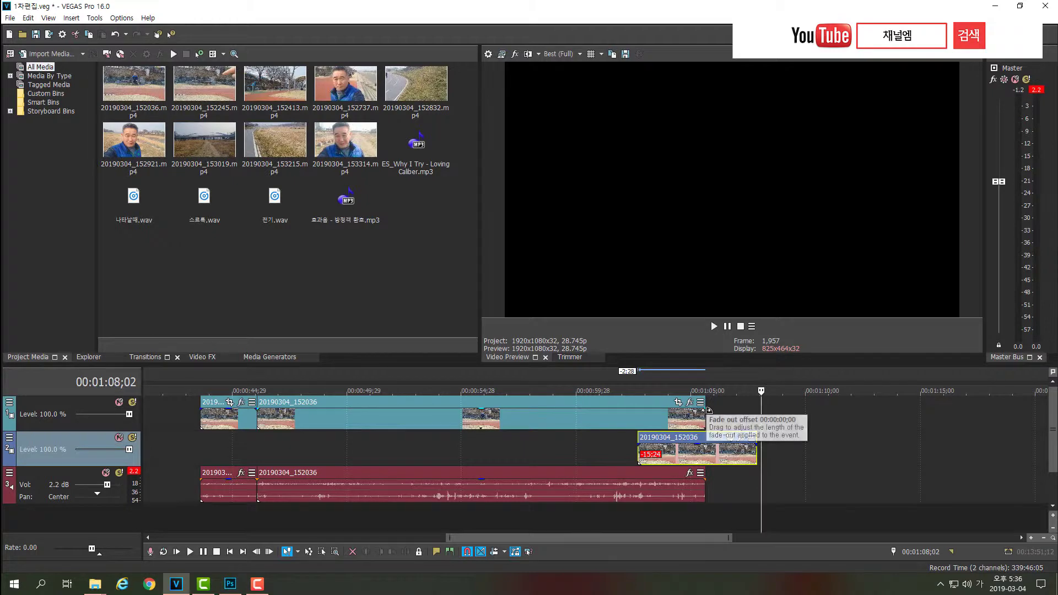
{"action": "left_click", "coordinate": [674, 423]}
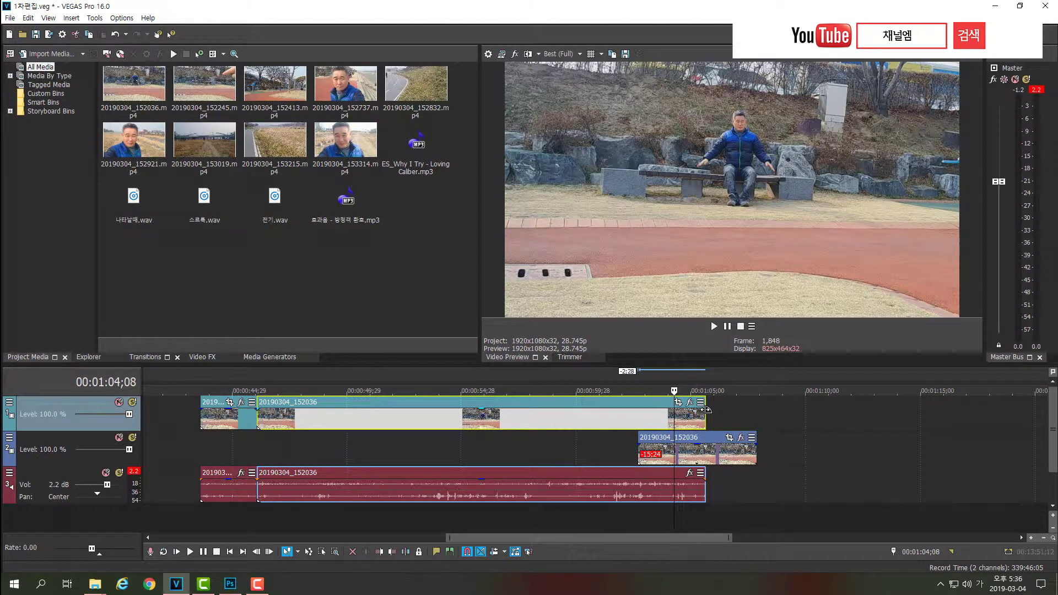
{"action": "left_click_drag", "start_coordinate": [704, 410], "coordinate": [638, 420]}
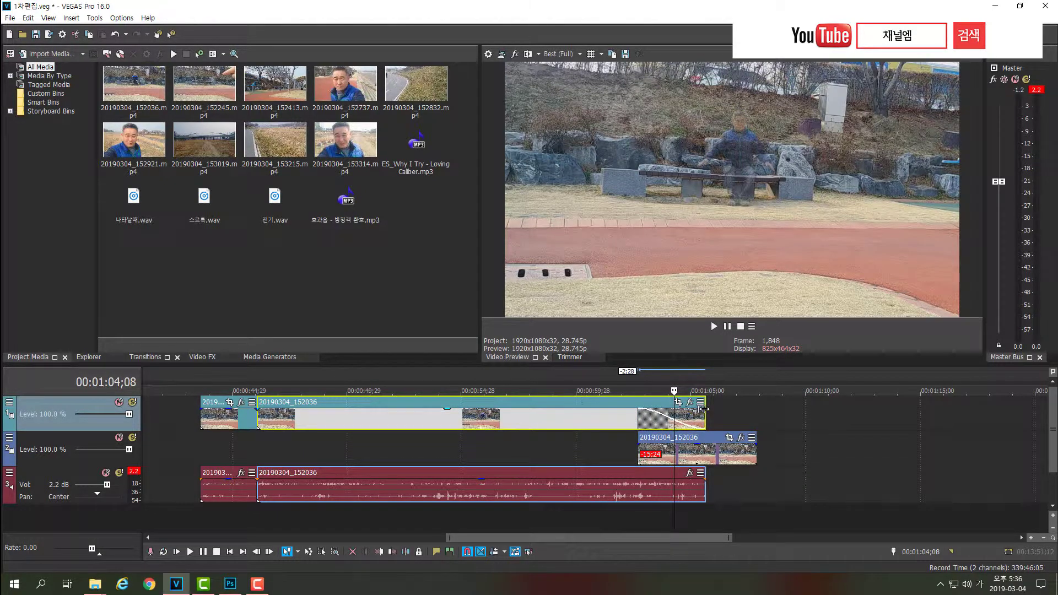
{"action": "left_click_drag", "start_coordinate": [639, 409], "coordinate": [713, 440]}
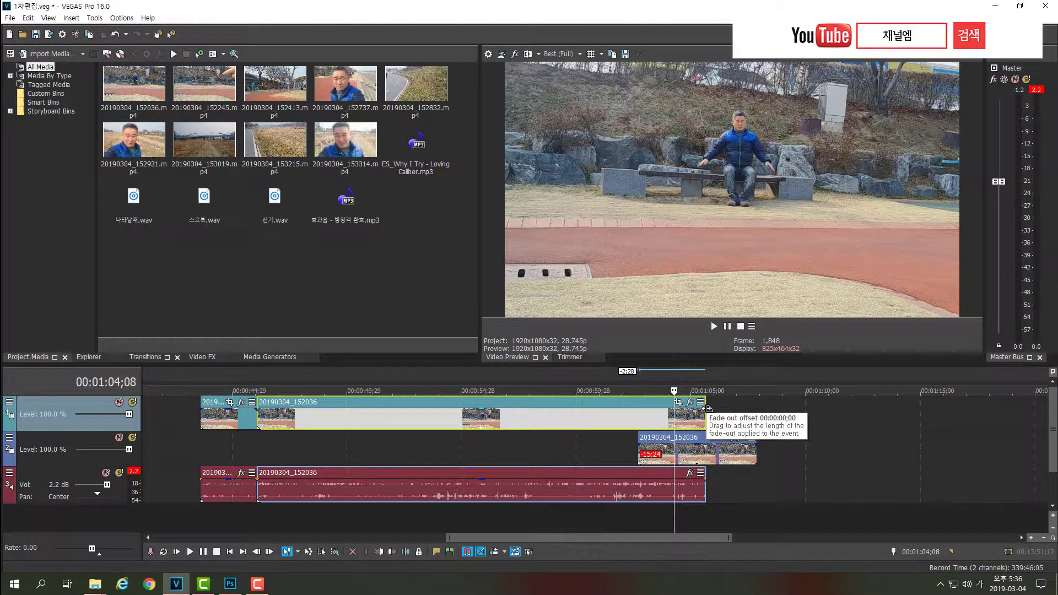
{"action": "left_click_drag", "start_coordinate": [707, 408], "coordinate": [637, 411]}
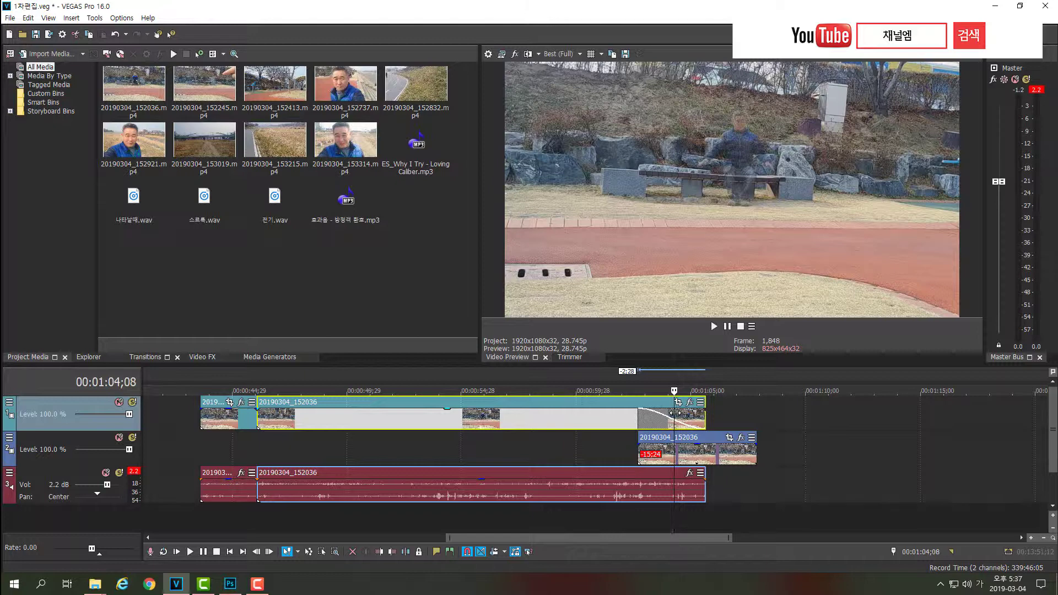
- Play the man's fade-out from 00:01:02;13 past the end of the empty-scene tail
{"action": "left_click", "coordinate": [648, 412]}
{"action": "left_click", "coordinate": [631, 412]}
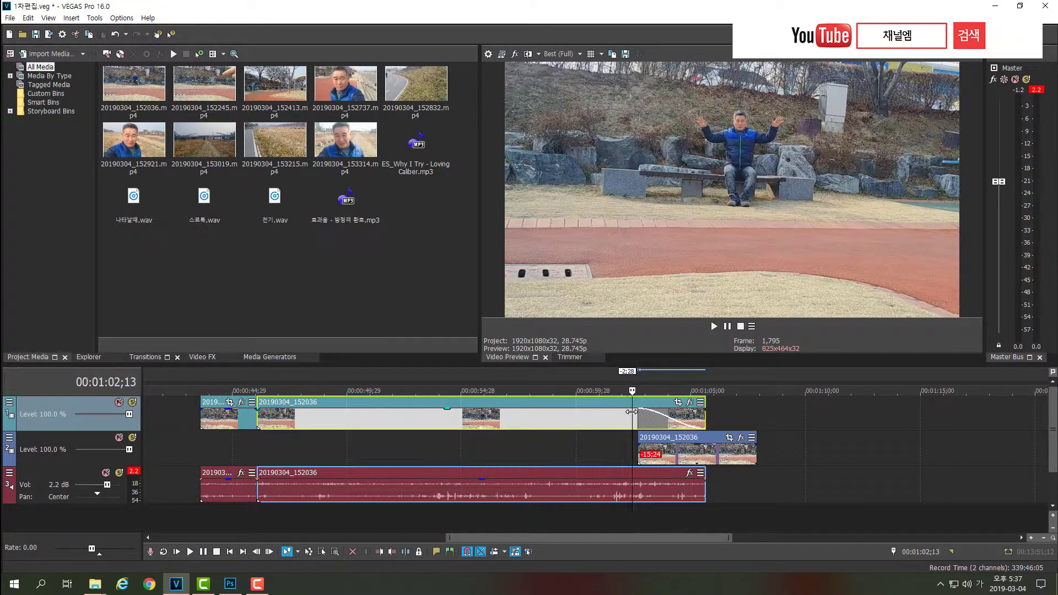
{"action": "key", "text": "space"}
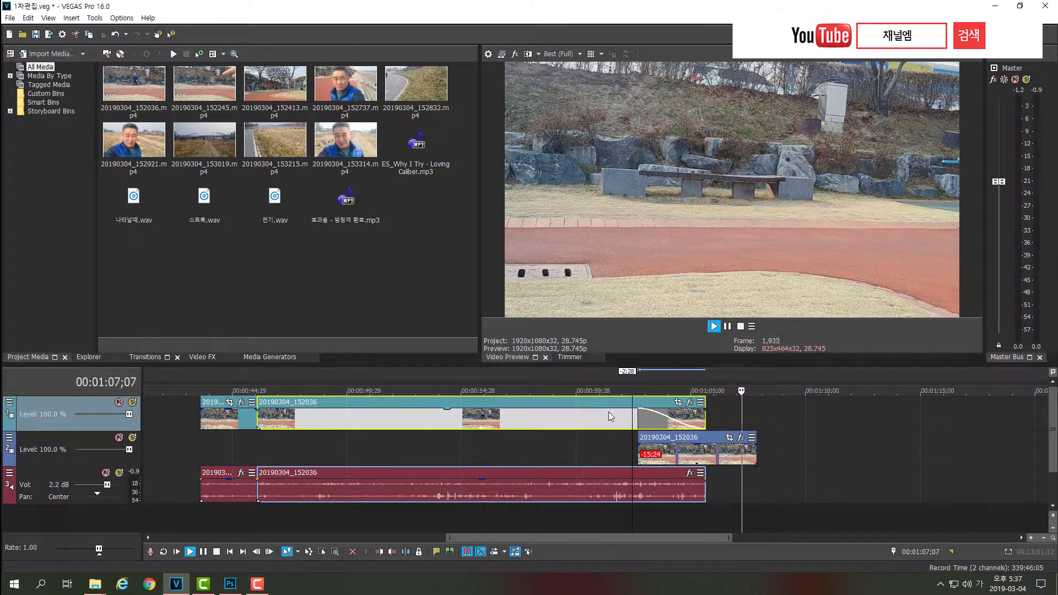
{"action": "key", "text": "Return"}
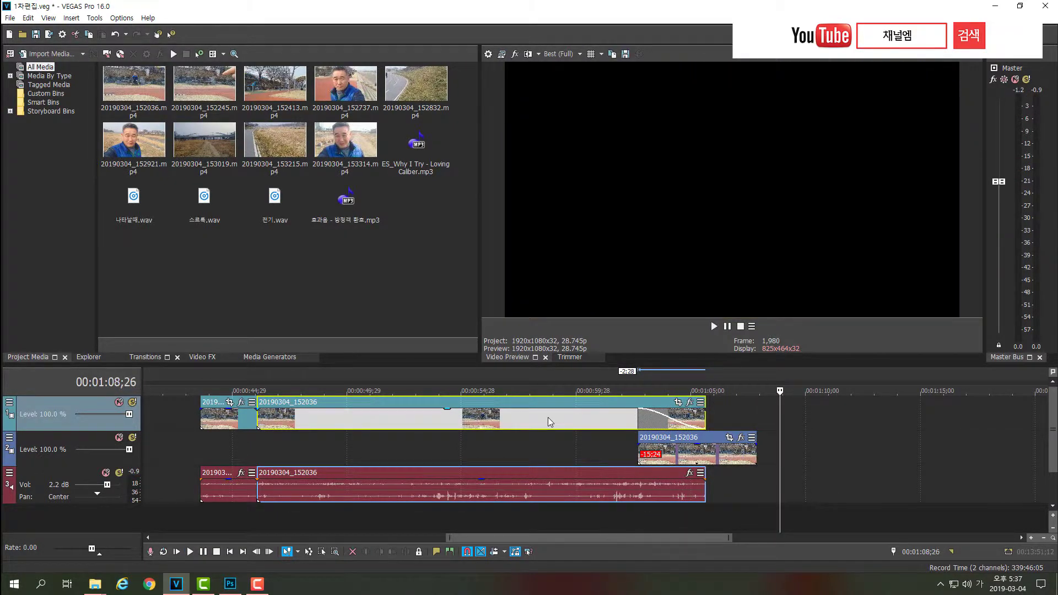
- Move the empty-scene tail away from the fade-out and play the man's fade without it underneath
{"action": "left_click", "coordinate": [673, 456]}
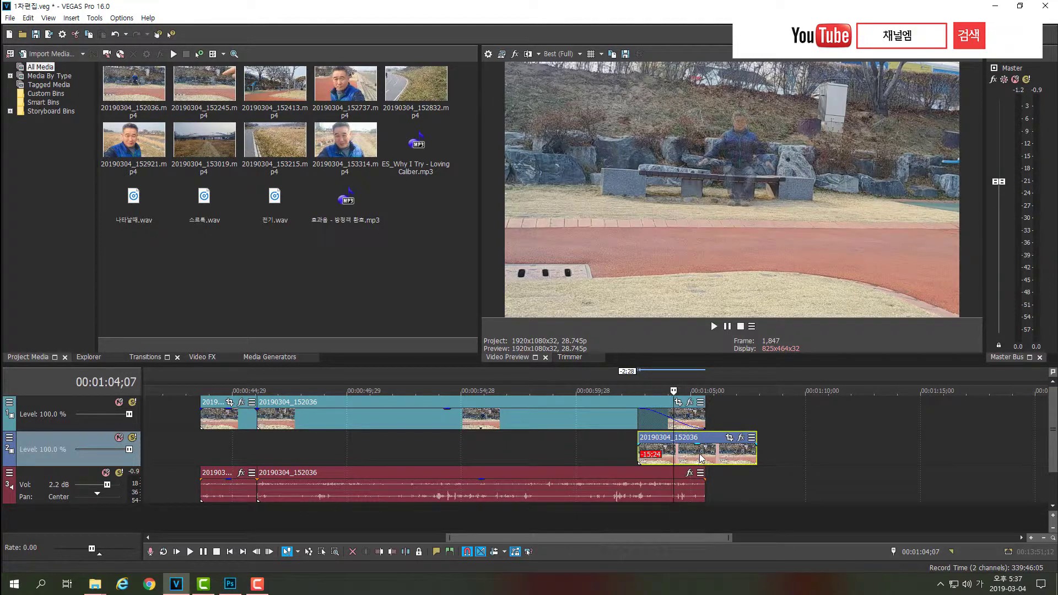
{"action": "left_click_drag", "start_coordinate": [700, 459], "coordinate": [736, 440]}
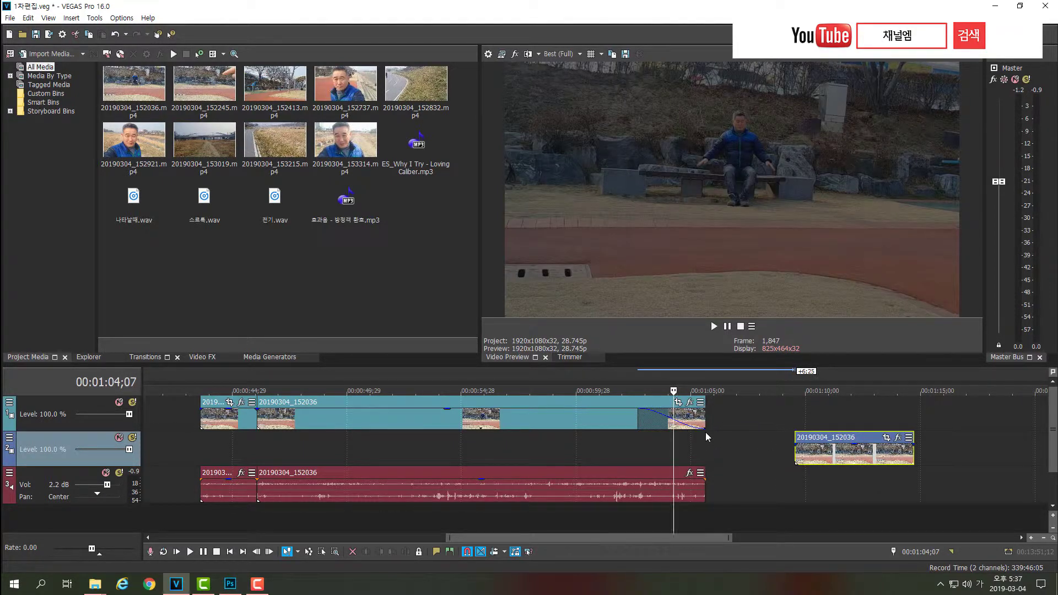
{"action": "key", "text": "space"}
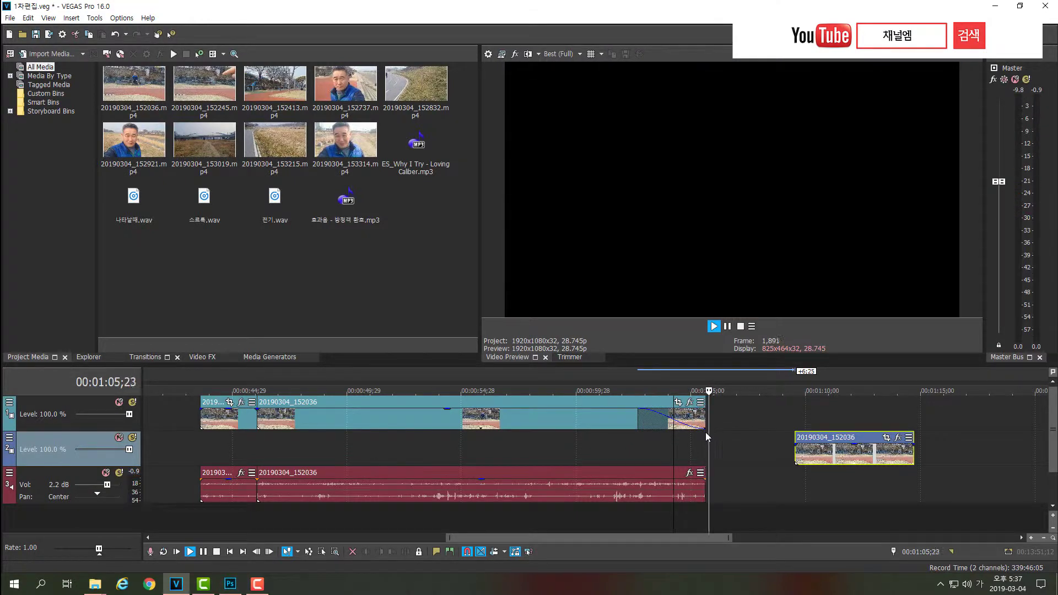
{"action": "key", "text": "space"}
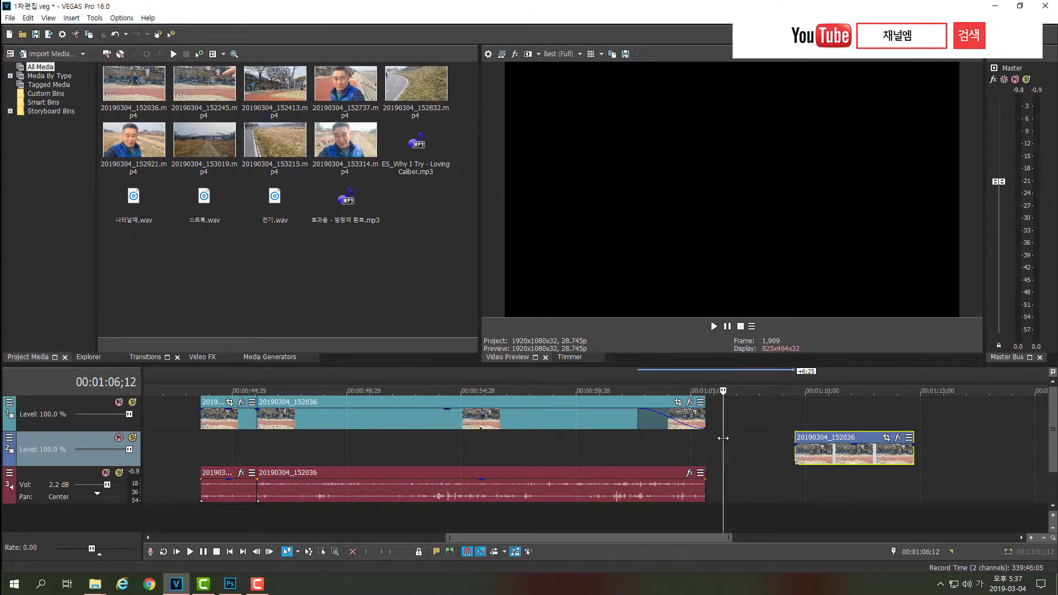
- Move the empty-scene tail back to the start of the man's fade-out and play the dissolve through to the end
{"action": "mouse_move", "coordinate": [650, 441]}
{"action": "left_mouse_down"}
{"action": "mouse_move", "coordinate": [695, 442]}
{"action": "mouse_move", "coordinate": [635, 442]}
{"action": "left_mouse_up"}
{"action": "left_click_drag", "start_coordinate": [843, 463], "coordinate": [656, 445]}
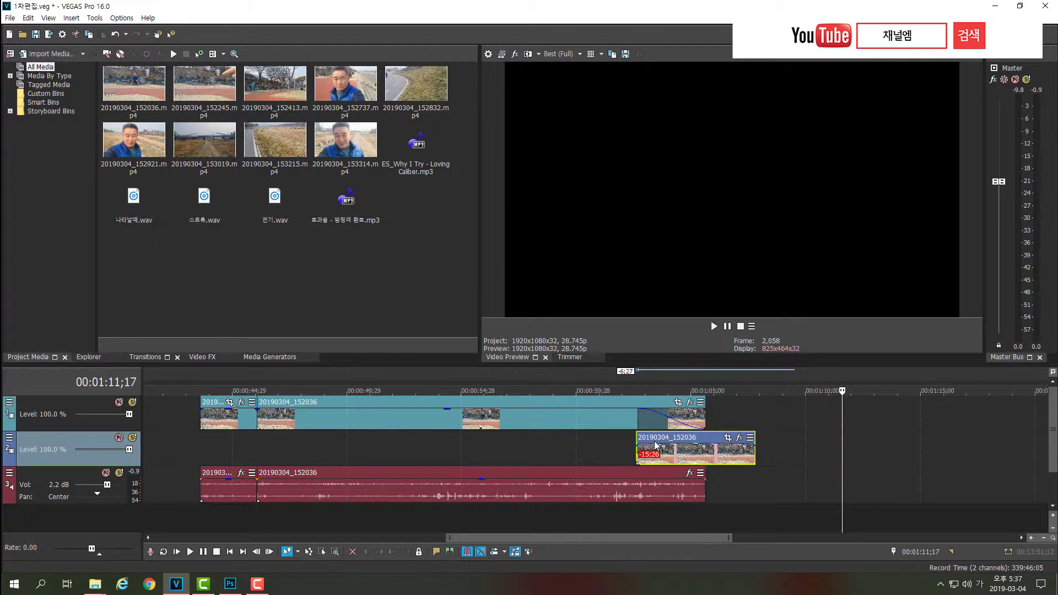
{"action": "left_click", "coordinate": [632, 407]}
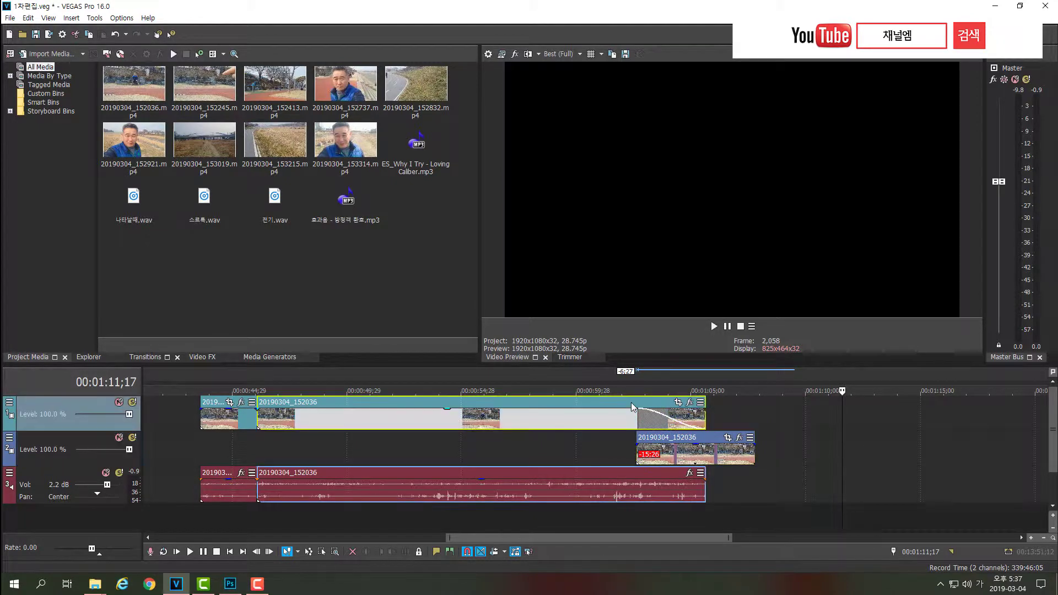
{"action": "key", "text": "space"}
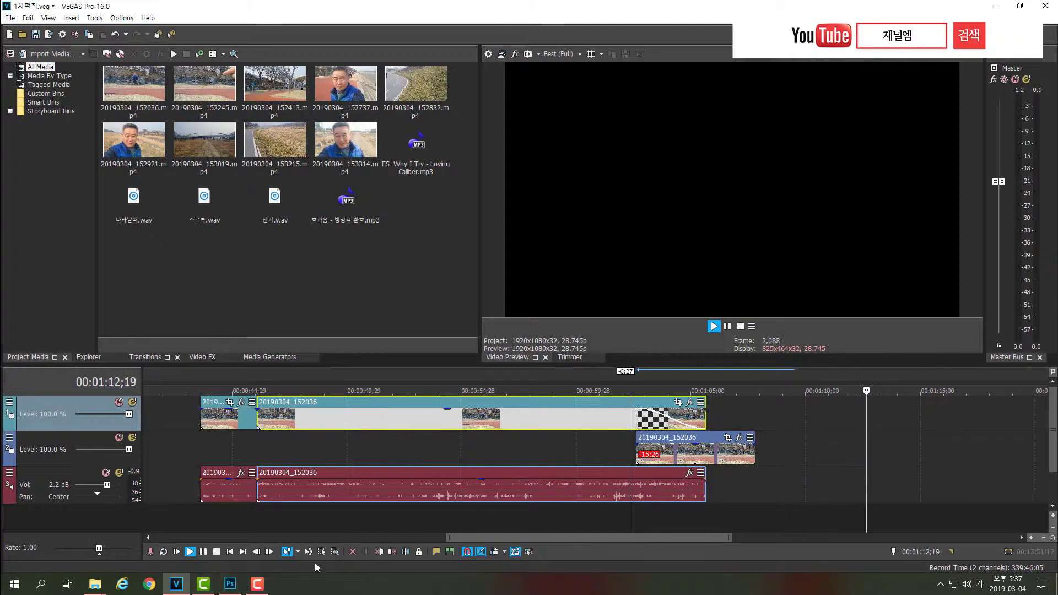
{"action": "key", "text": "Return"}
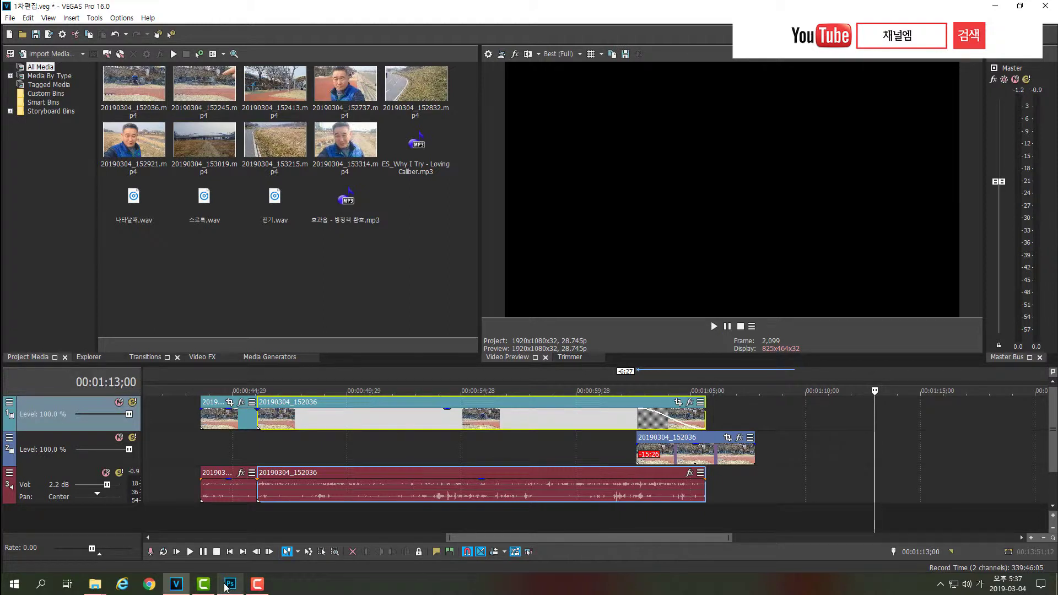
{"action": "left_click", "coordinate": [257, 584]}
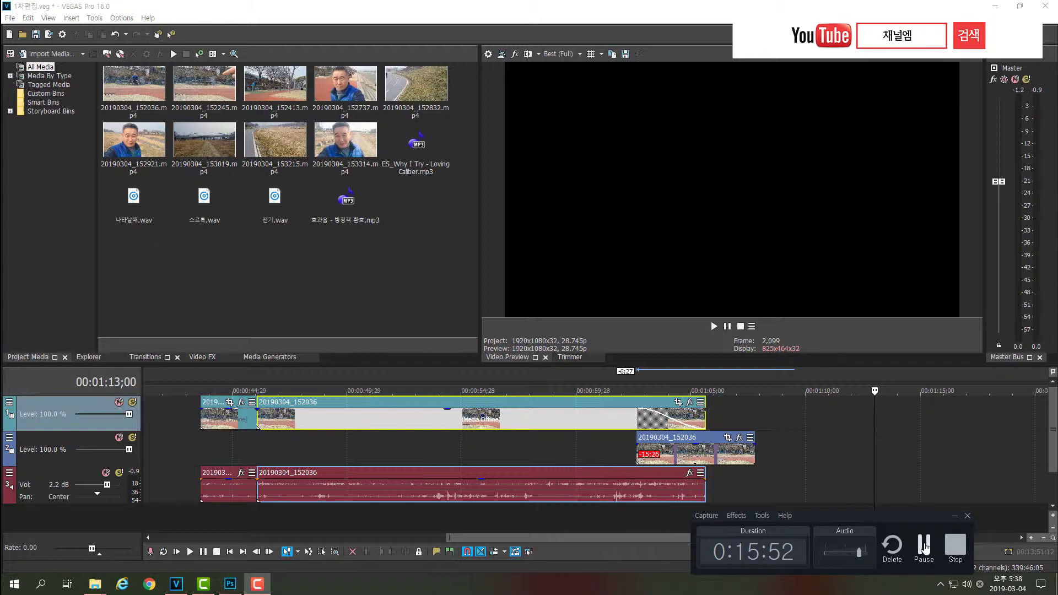
{"action": "left_click", "coordinate": [924, 545]}
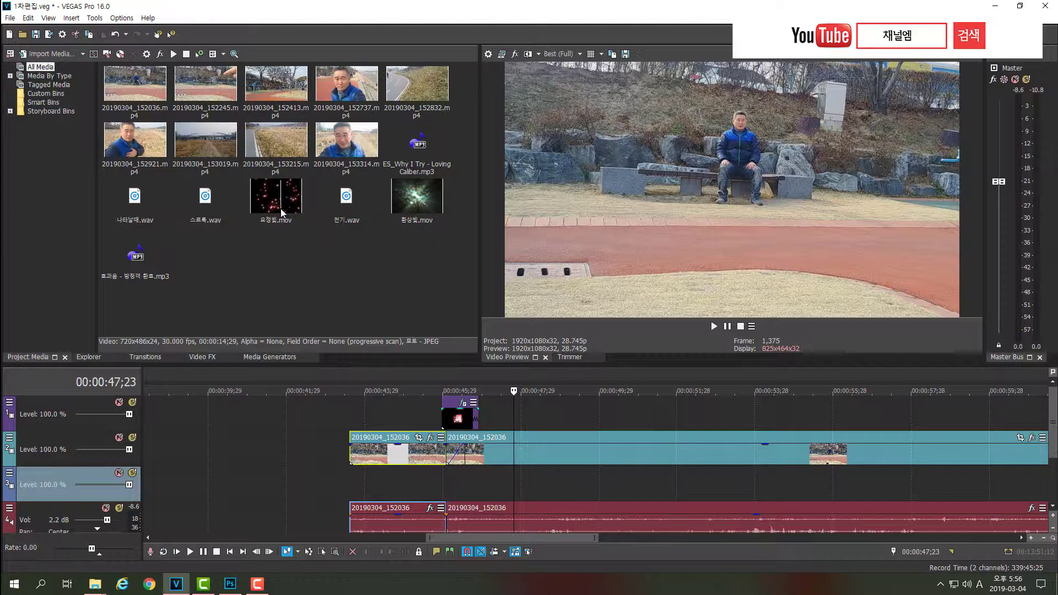
{"action": "left_click_drag", "start_coordinate": [276, 208], "coordinate": [279, 205]}
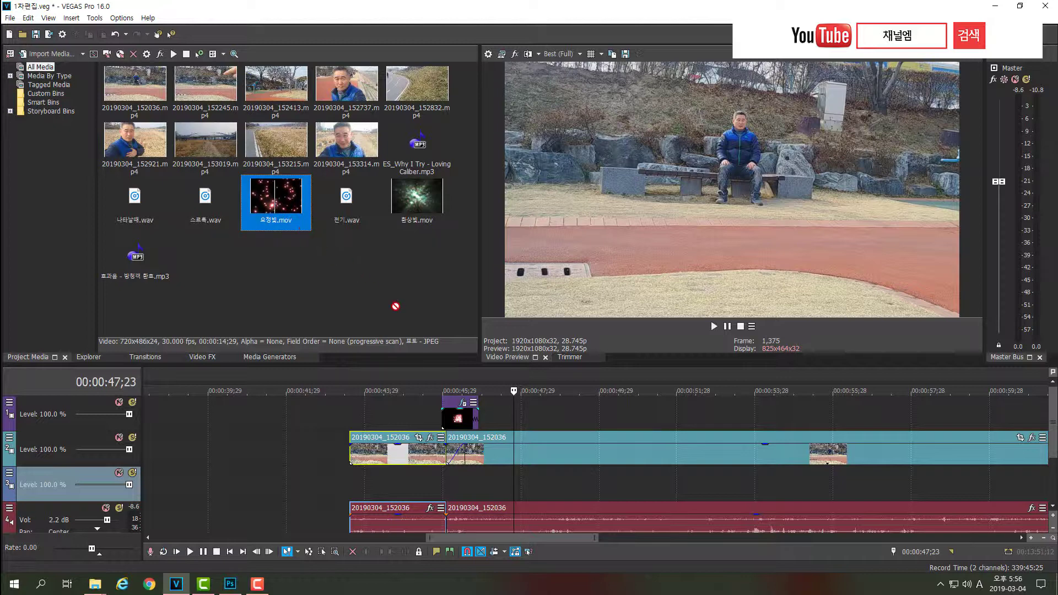
{"action": "left_click_drag", "start_coordinate": [396, 306], "coordinate": [688, 410]}
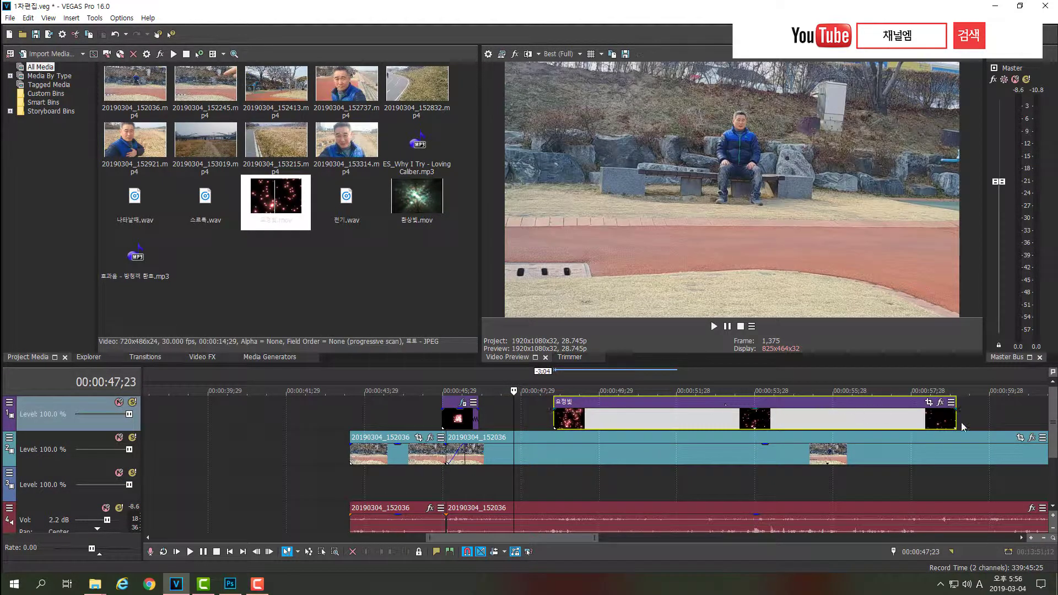
{"action": "left_click_drag", "start_coordinate": [956, 411], "coordinate": [736, 410]}
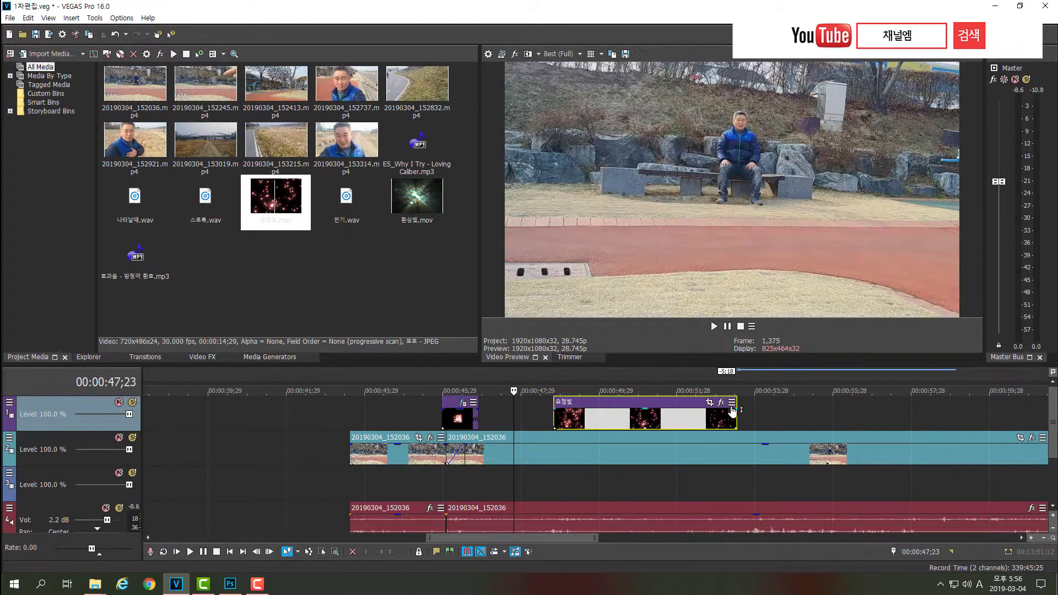
{"action": "left_click", "coordinate": [675, 414]}
{"action": "key", "text": "Delete"}
- Add 요정빛.mov to track 1, shorten it to about 2.5 seconds, and place it shortly after the existing sparkle clip
{"action": "left_click", "coordinate": [447, 422]}
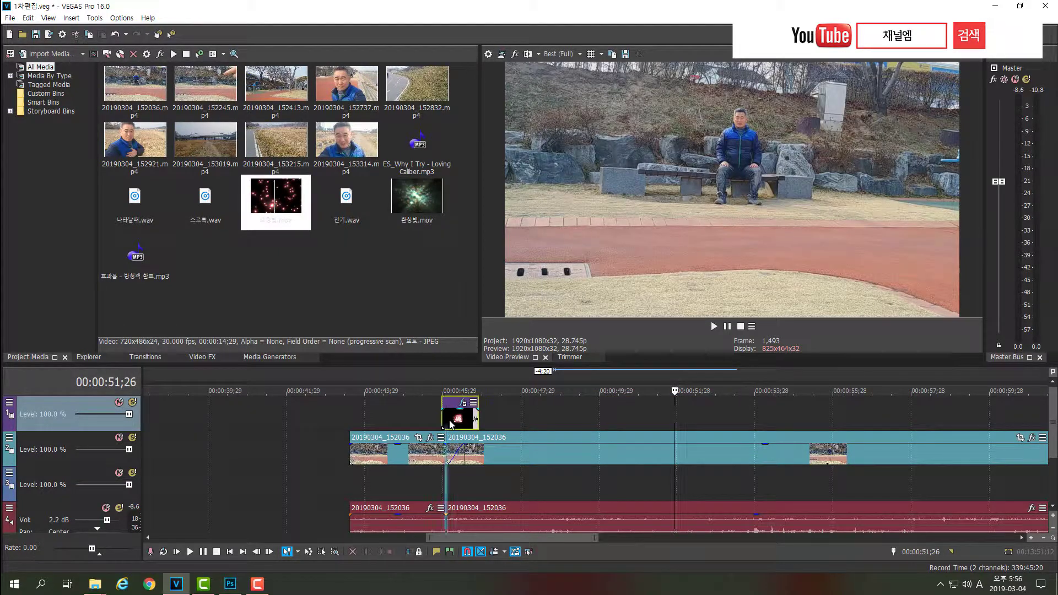
{"action": "left_click", "coordinate": [460, 422]}
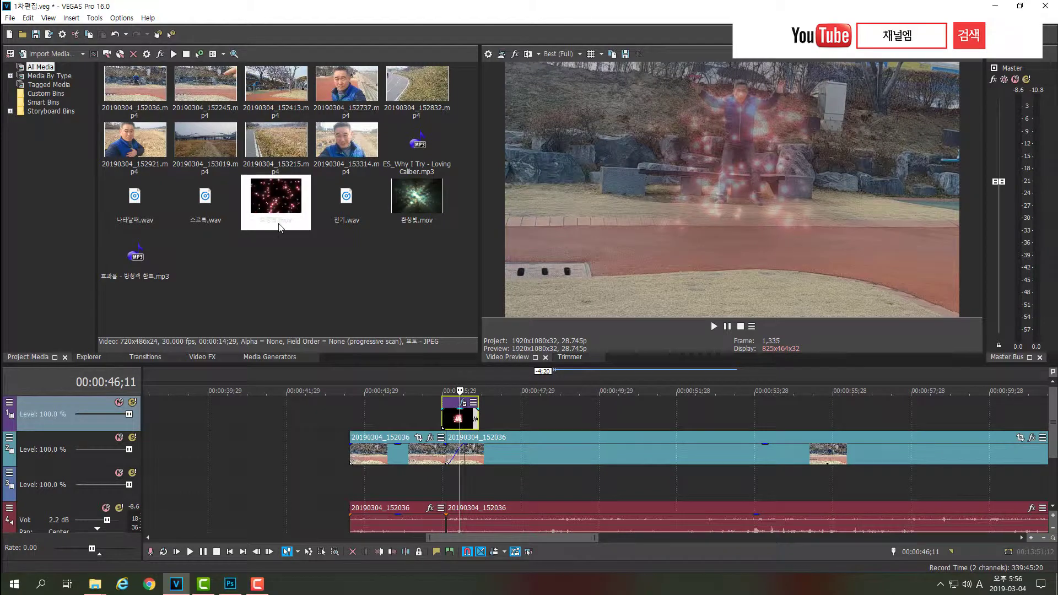
{"action": "left_click", "coordinate": [280, 223]}
{"action": "left_click_drag", "start_coordinate": [392, 270], "coordinate": [620, 422]}
{"action": "left_click_drag", "start_coordinate": [861, 419], "coordinate": [719, 418]}
{"action": "left_click_drag", "start_coordinate": [655, 417], "coordinate": [546, 417]}
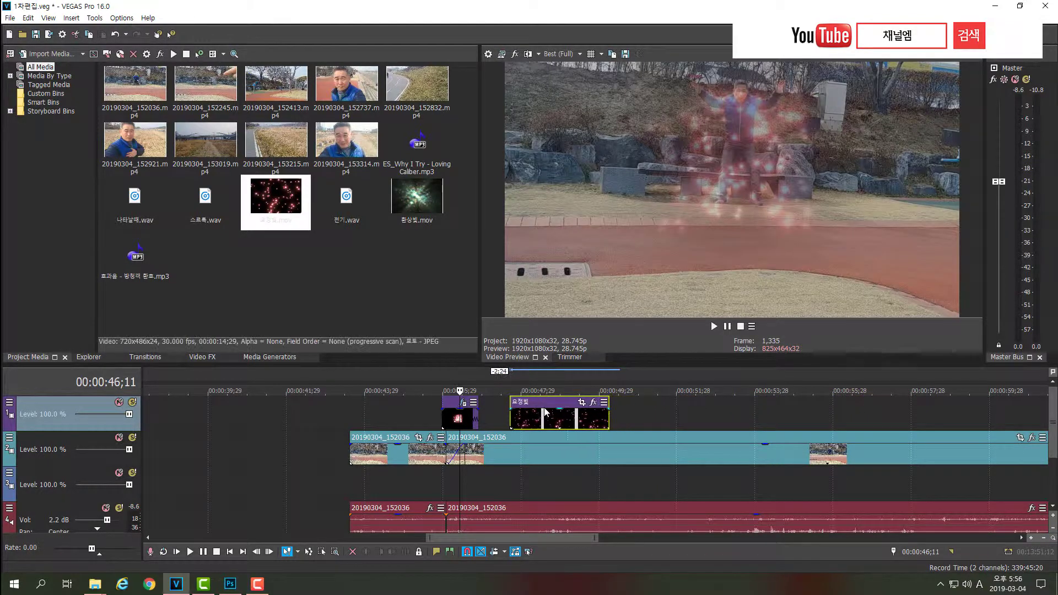
- Apply the default Chroma Keyer preset to the second 요정빛 clip on track 1
{"action": "left_click", "coordinate": [558, 419]}
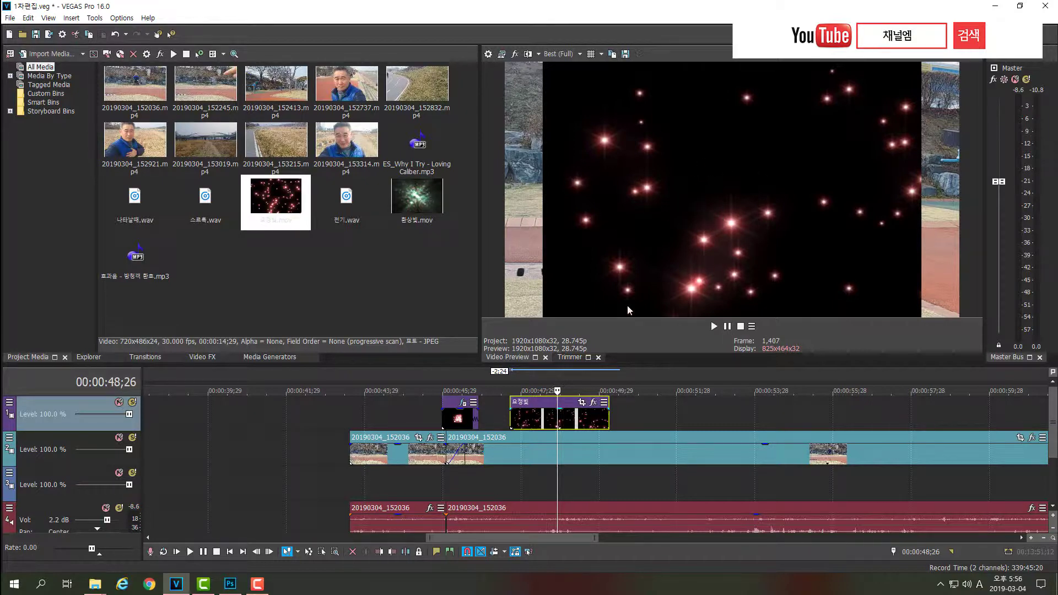
{"action": "left_click", "coordinate": [546, 422]}
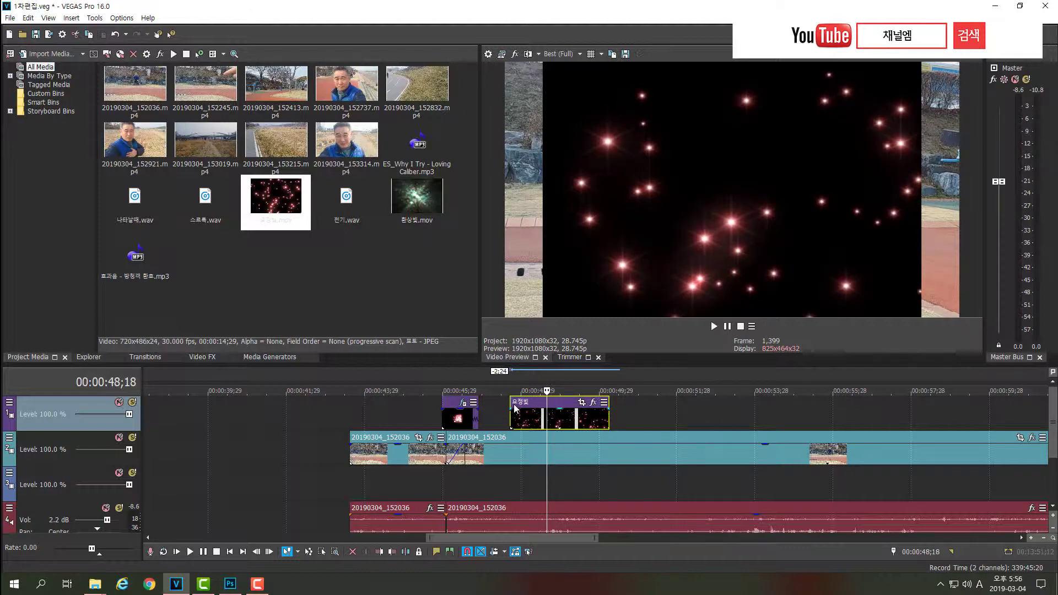
{"action": "left_click", "coordinate": [202, 359]}
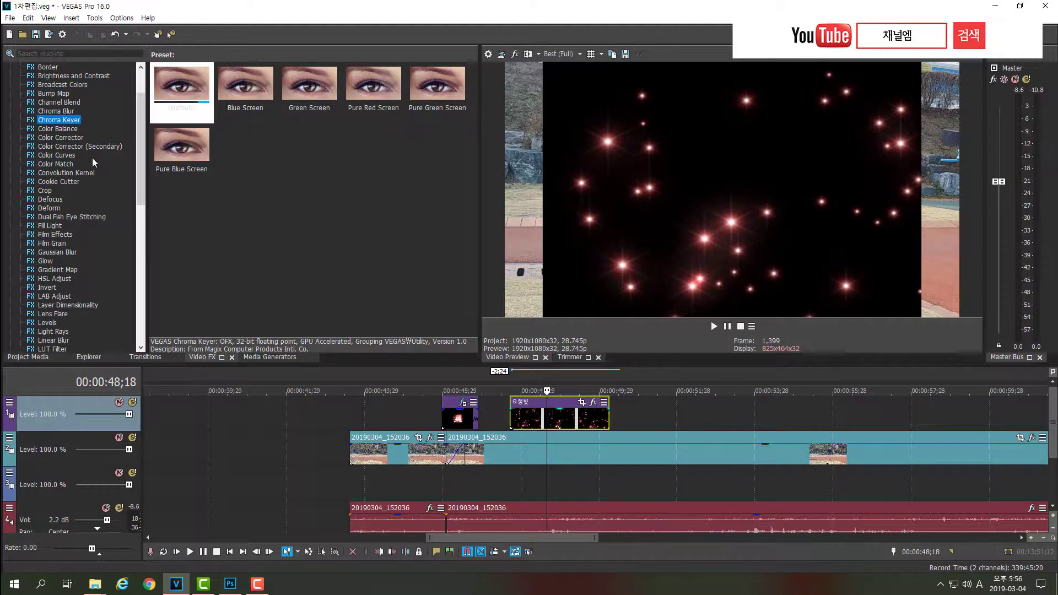
{"action": "mouse_move", "coordinate": [140, 150]}
{"action": "left_mouse_down"}
{"action": "mouse_move", "coordinate": [144, 125]}
{"action": "mouse_move", "coordinate": [140, 144]}
{"action": "left_mouse_up"}
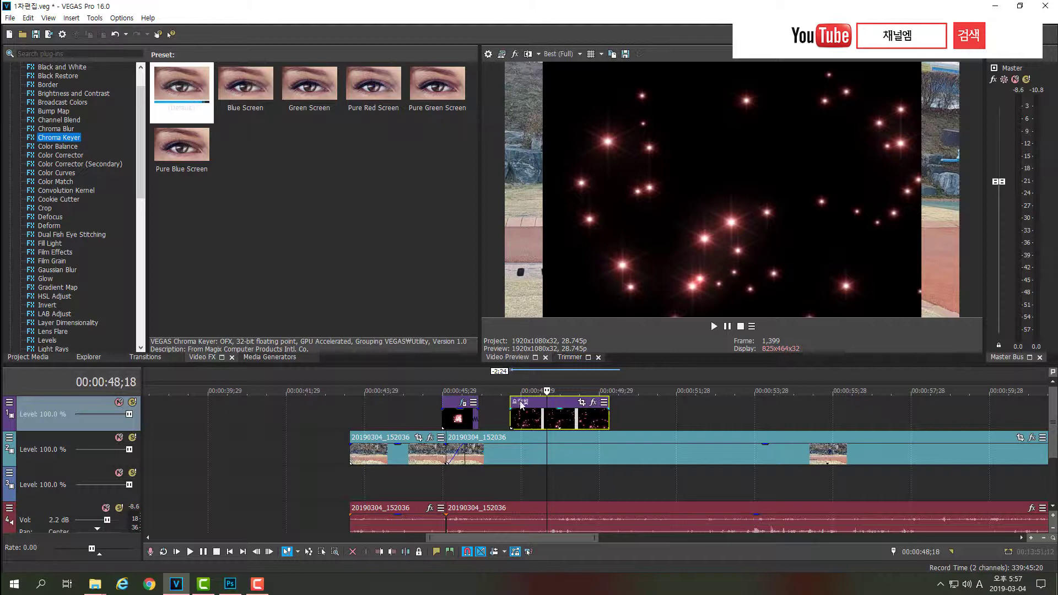
{"action": "left_click", "coordinate": [530, 418]}
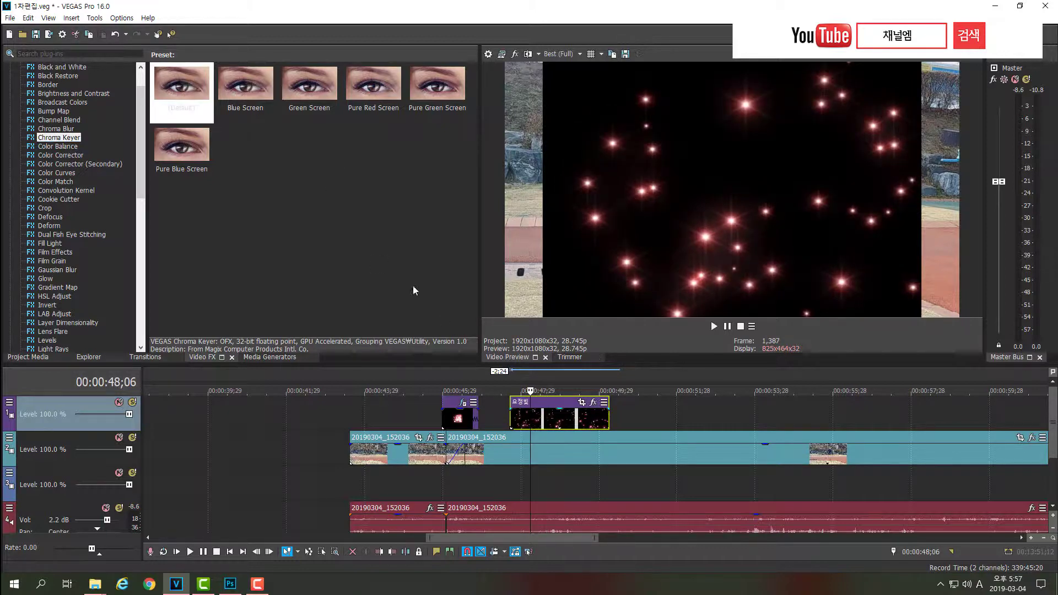
{"action": "left_click_drag", "start_coordinate": [182, 82], "coordinate": [181, 86]}
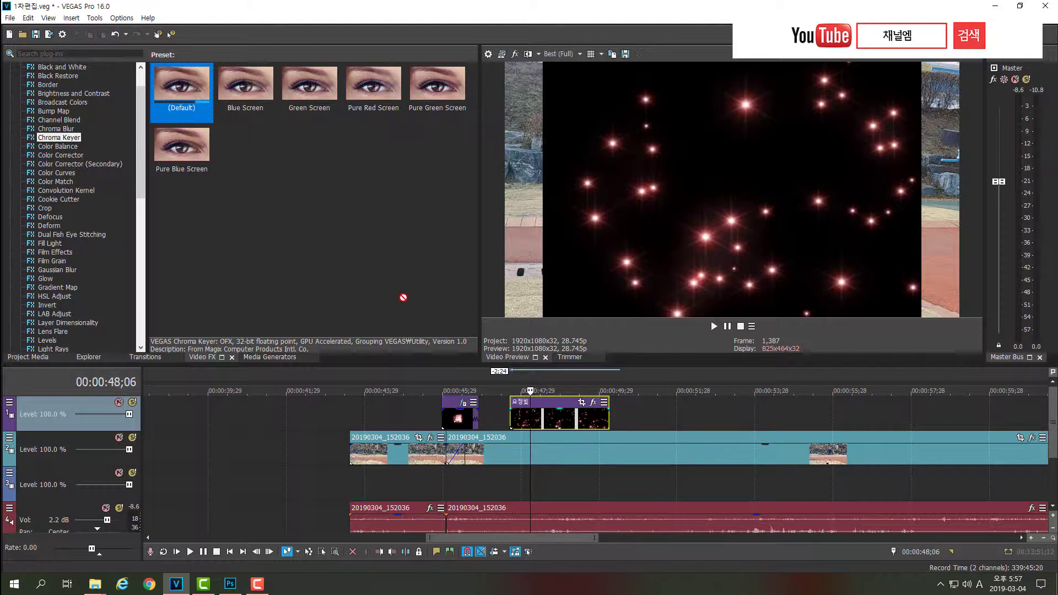
{"action": "left_click_drag", "start_coordinate": [403, 298], "coordinate": [543, 401]}
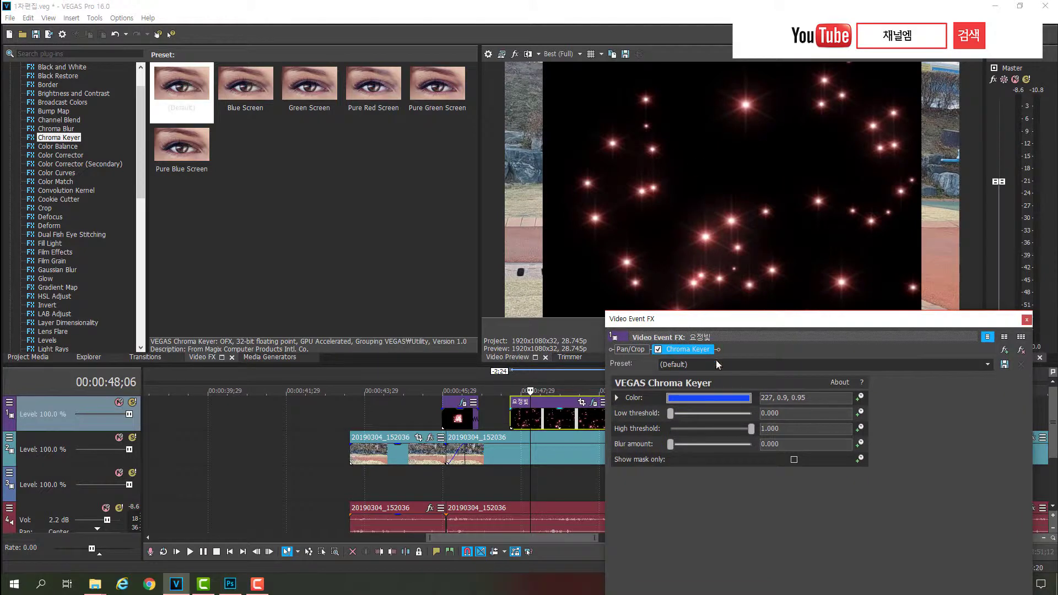
- Sample the clip's black background in the preview as the Chroma Keyer colour
{"action": "left_click", "coordinate": [702, 399]}
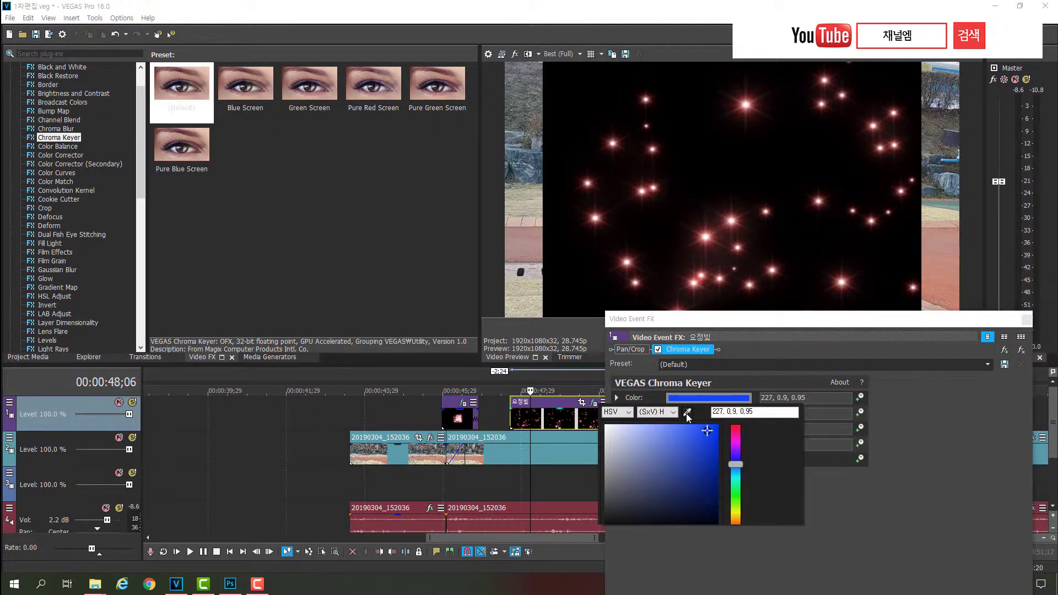
{"action": "left_click", "coordinate": [686, 413]}
{"action": "left_click", "coordinate": [690, 75]}
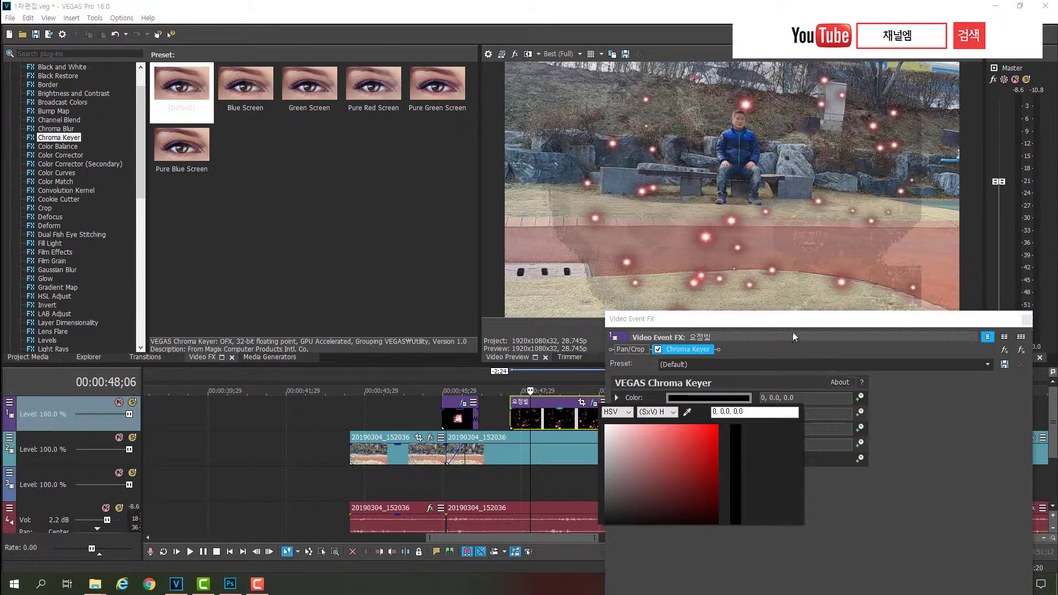
- Set the Chroma Keyer's low threshold to 0.265, high threshold to 0.728 and blur amount to 0.231, and close the effect settings
{"action": "left_click_drag", "start_coordinate": [791, 327], "coordinate": [763, 341]}
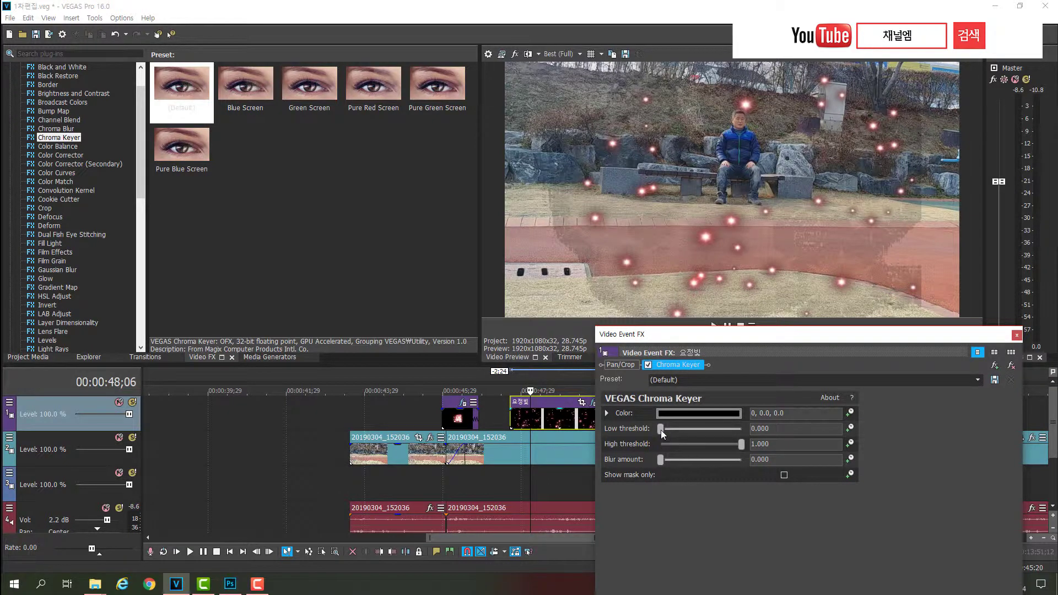
{"action": "left_click_drag", "start_coordinate": [661, 432], "coordinate": [689, 433]}
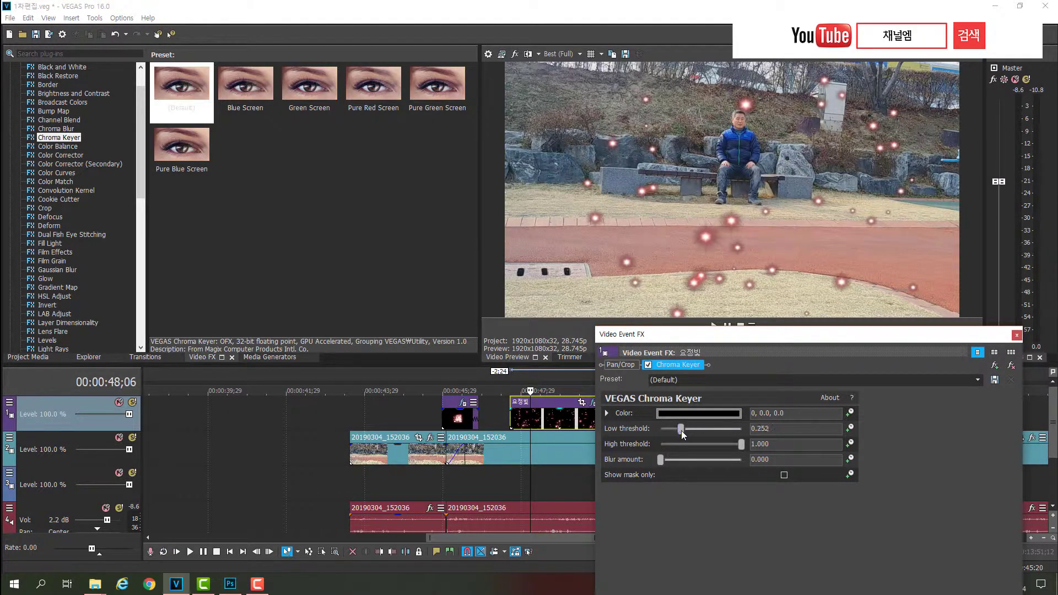
{"action": "left_click_drag", "start_coordinate": [732, 444], "coordinate": [682, 462]}
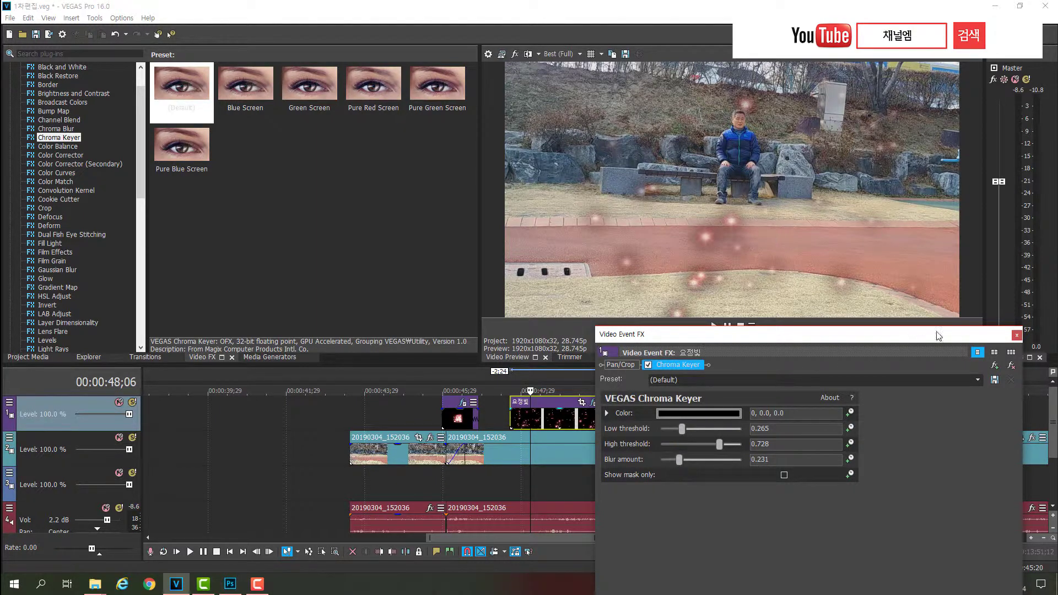
{"action": "left_click_drag", "start_coordinate": [947, 337], "coordinate": [924, 300]}
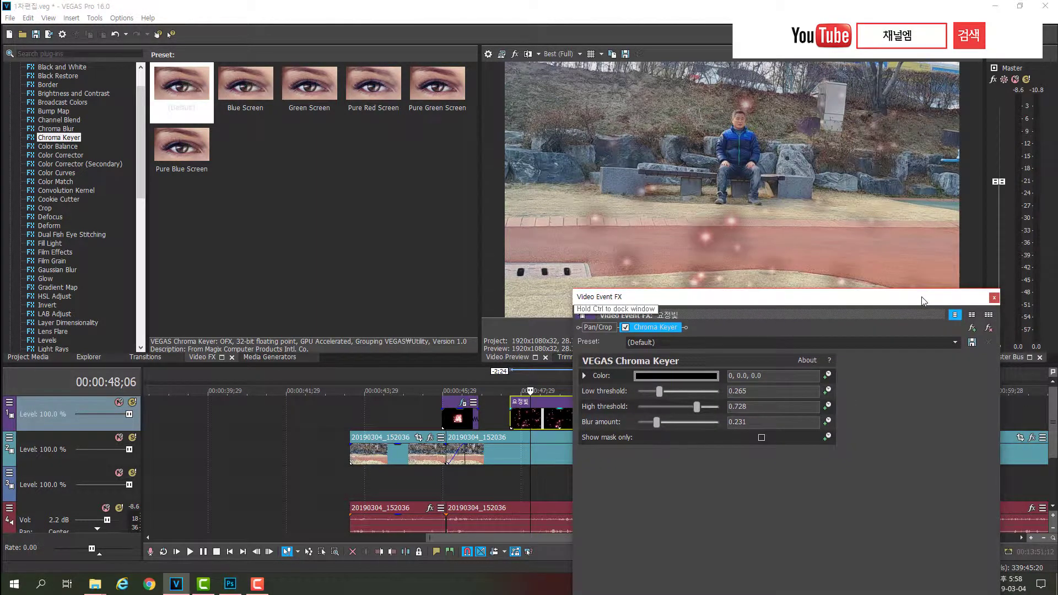
{"action": "left_click", "coordinate": [993, 299]}
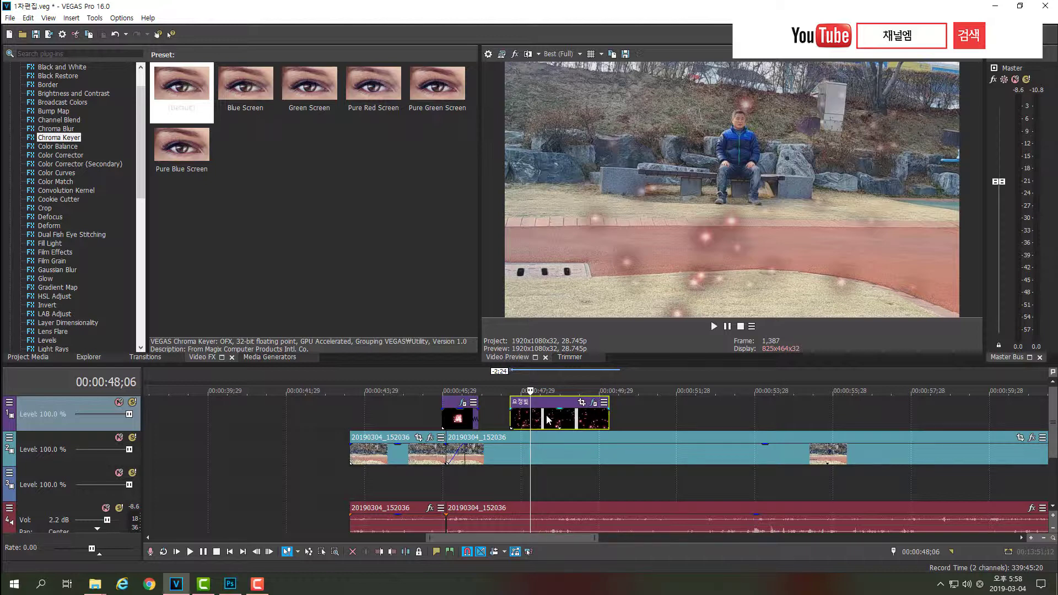
- Play the keyed second 요정빛 clip from its start to its end
{"action": "key", "text": "Left"}
{"action": "key", "text": "Left"}
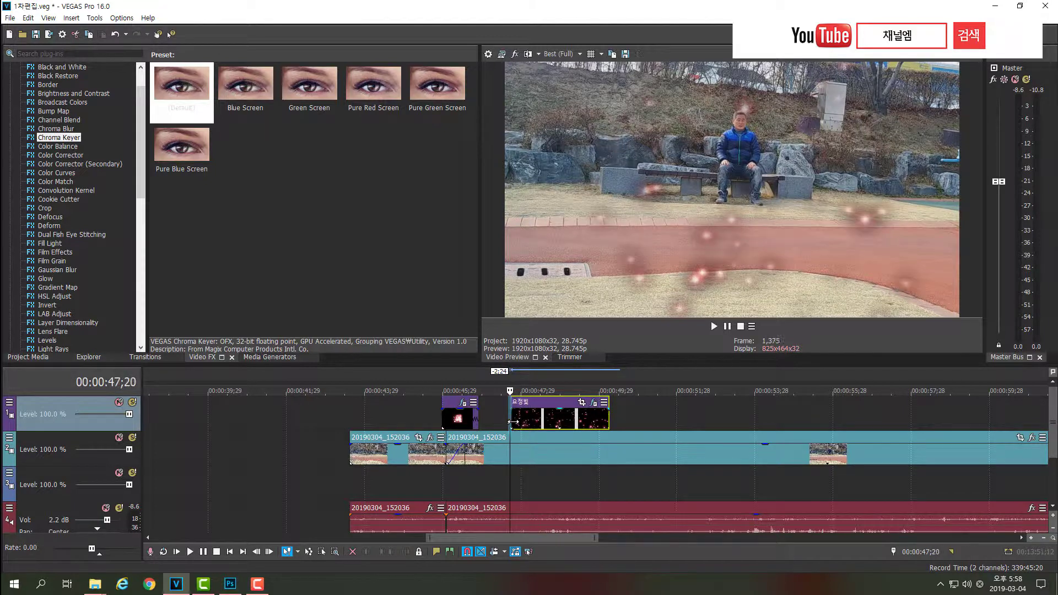
{"action": "key", "text": "space"}
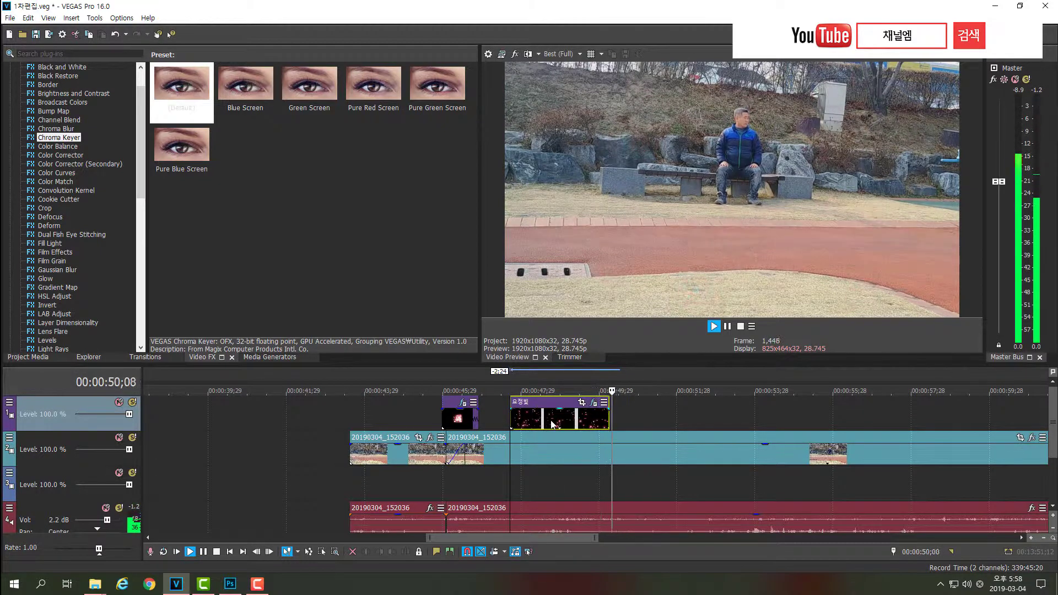
{"action": "key", "text": "Return"}
- Delete the second 요정빛 clip from track 1, keeping the earlier sparkle clip
{"action": "left_click", "coordinate": [547, 423]}
{"action": "left_click", "coordinate": [541, 419]}
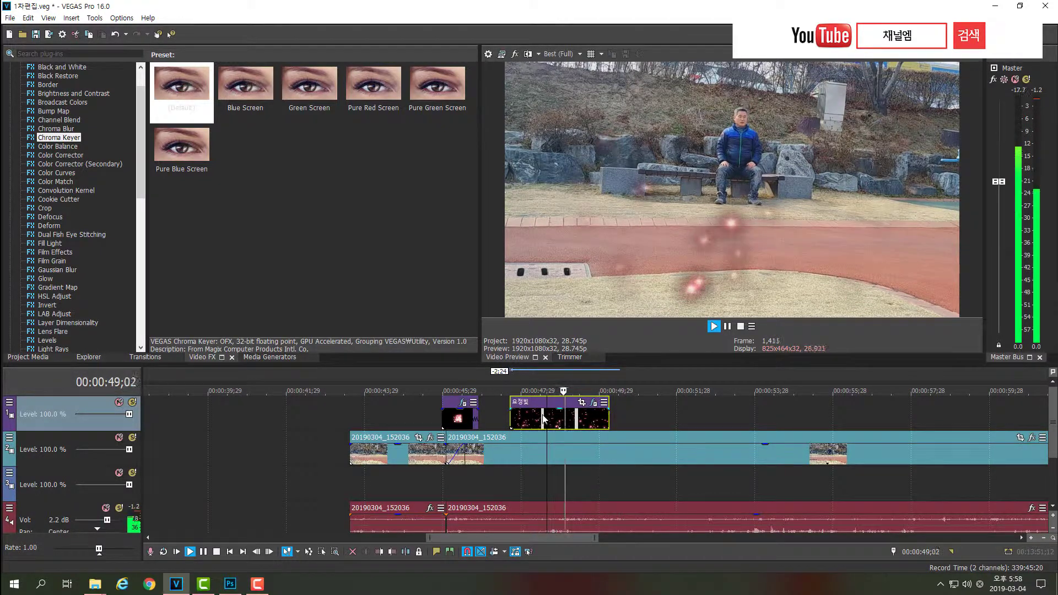
{"action": "key", "text": "Delete"}
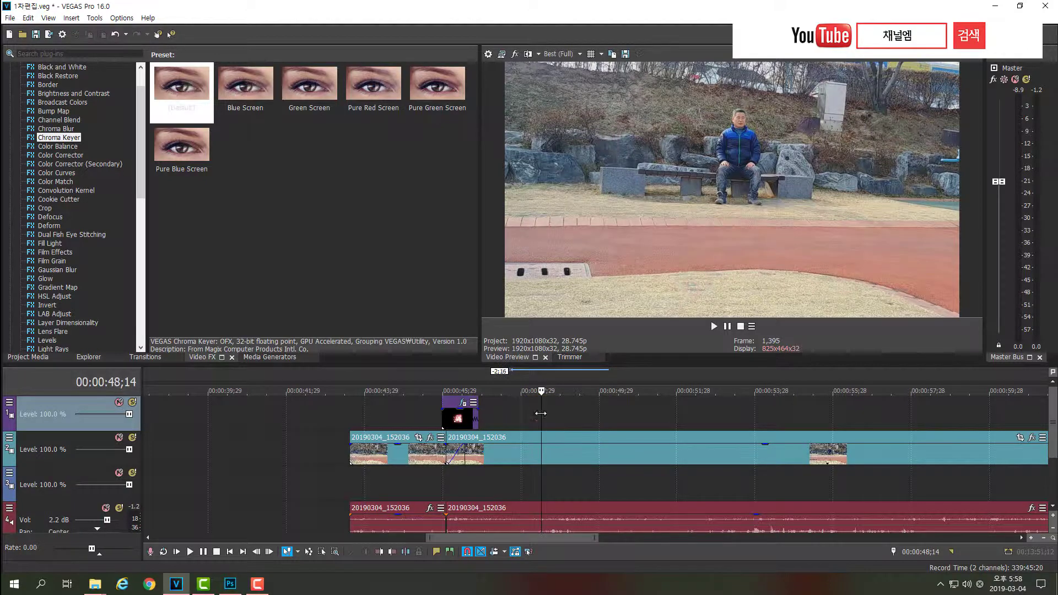
- Play the man's appearance from the start of the remaining sparkle clip
{"action": "left_click", "coordinate": [442, 419]}
{"action": "key", "text": "space"}
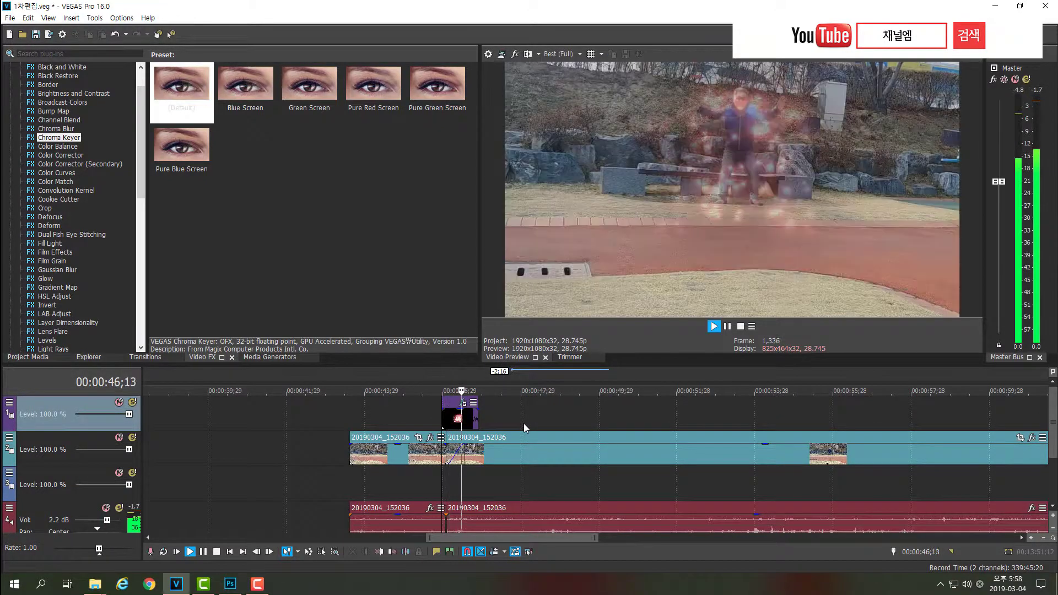
{"action": "left_click", "coordinate": [447, 419]}
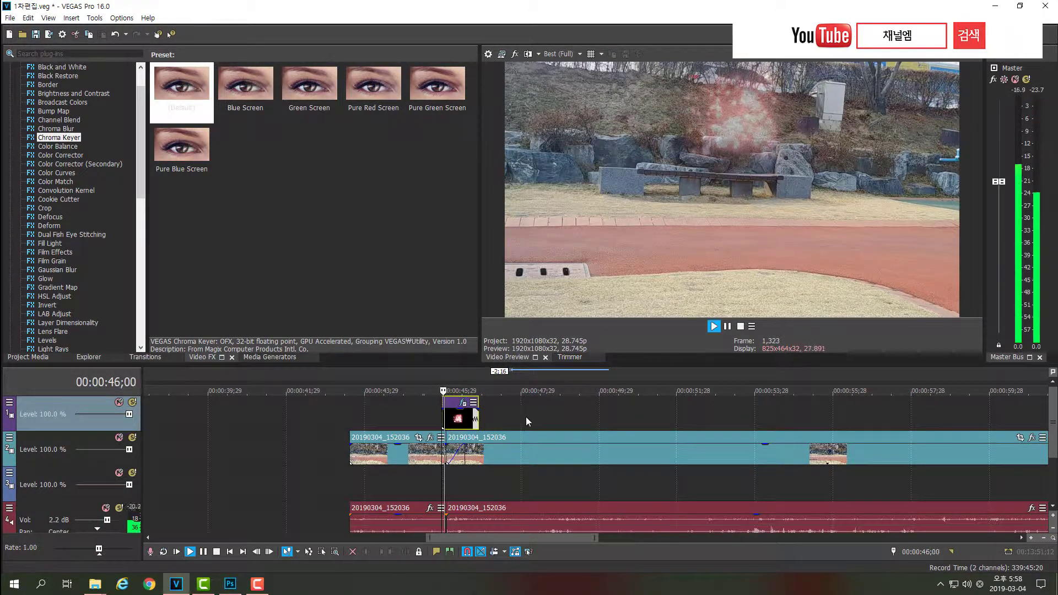
{"action": "key", "text": "space"}
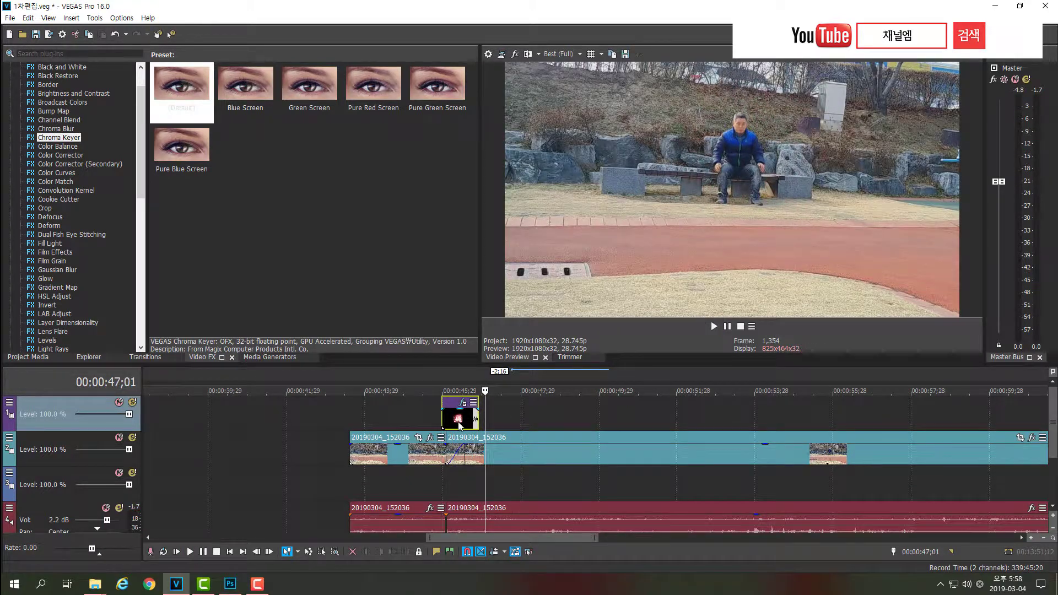
- Move the empty-scene clip from track 2 to track 3 so that it overlaps the start of the man's clip by about 1 second
{"action": "left_click", "coordinate": [402, 462]}
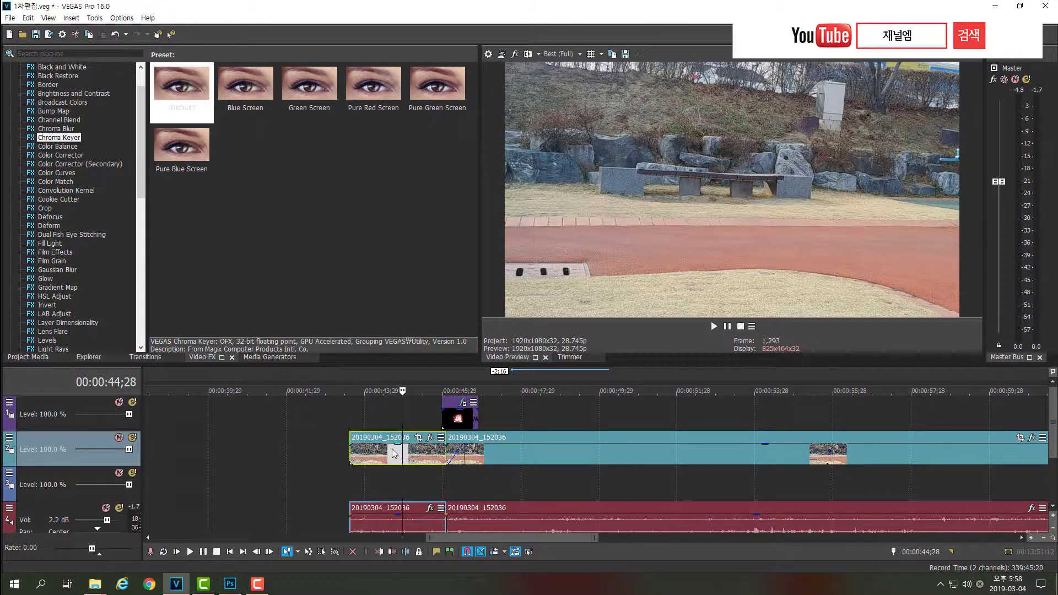
{"action": "key", "text": "Left"}
{"action": "key", "text": "Right"}
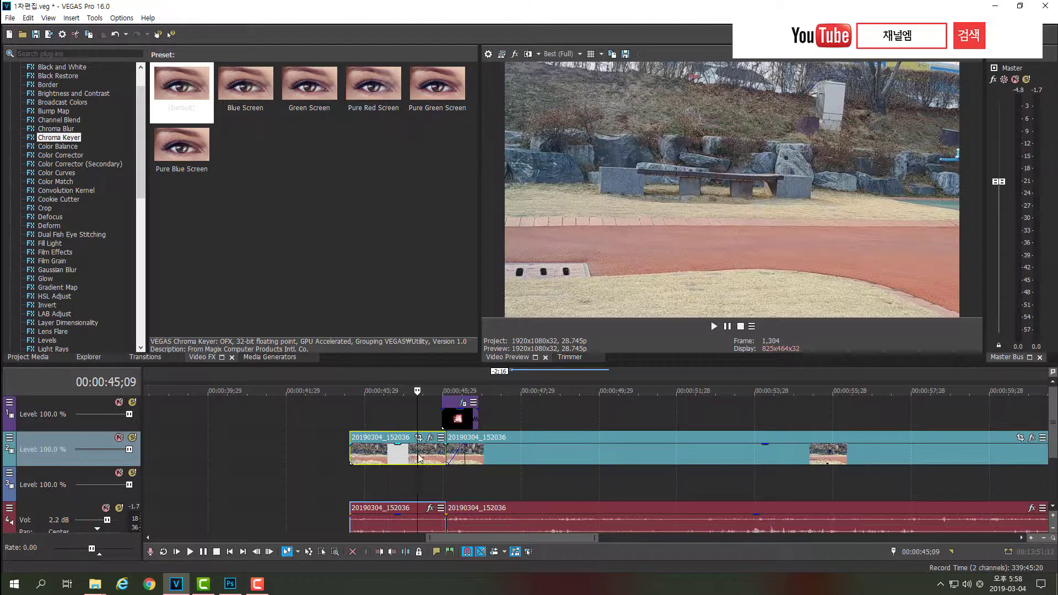
{"action": "left_click_drag", "start_coordinate": [387, 451], "coordinate": [350, 437]}
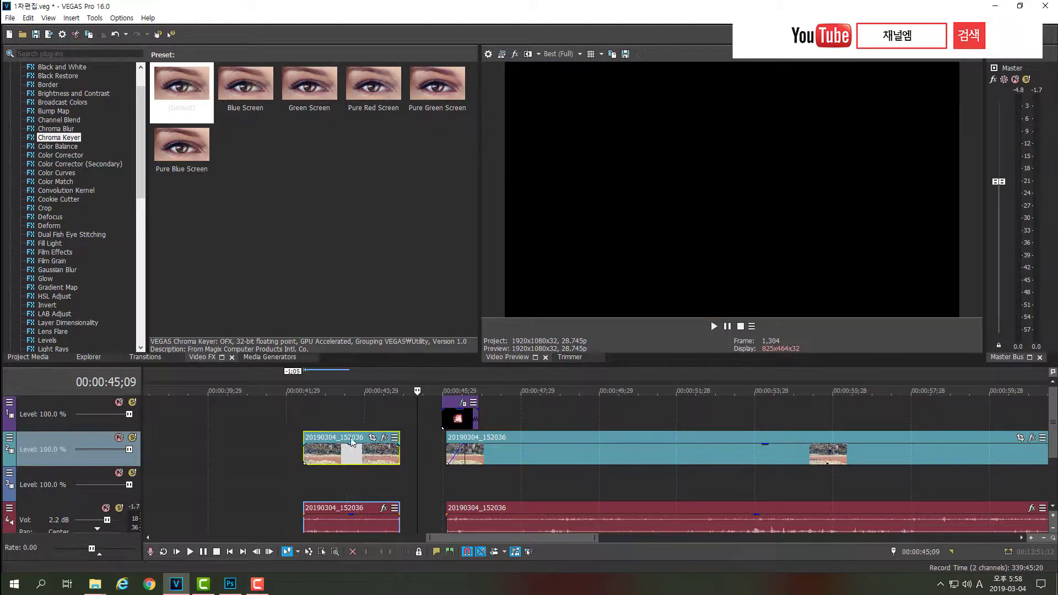
{"action": "left_click", "coordinate": [358, 415]}
{"action": "left_click", "coordinate": [336, 464]}
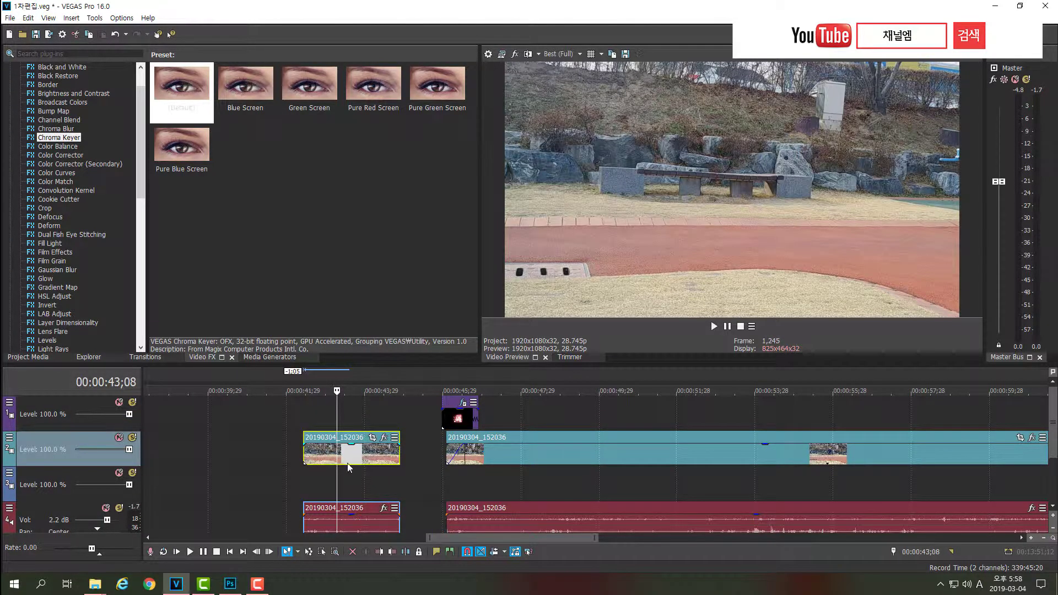
{"action": "left_click_drag", "start_coordinate": [337, 422], "coordinate": [441, 488]}
{"action": "left_click", "coordinate": [353, 447]}
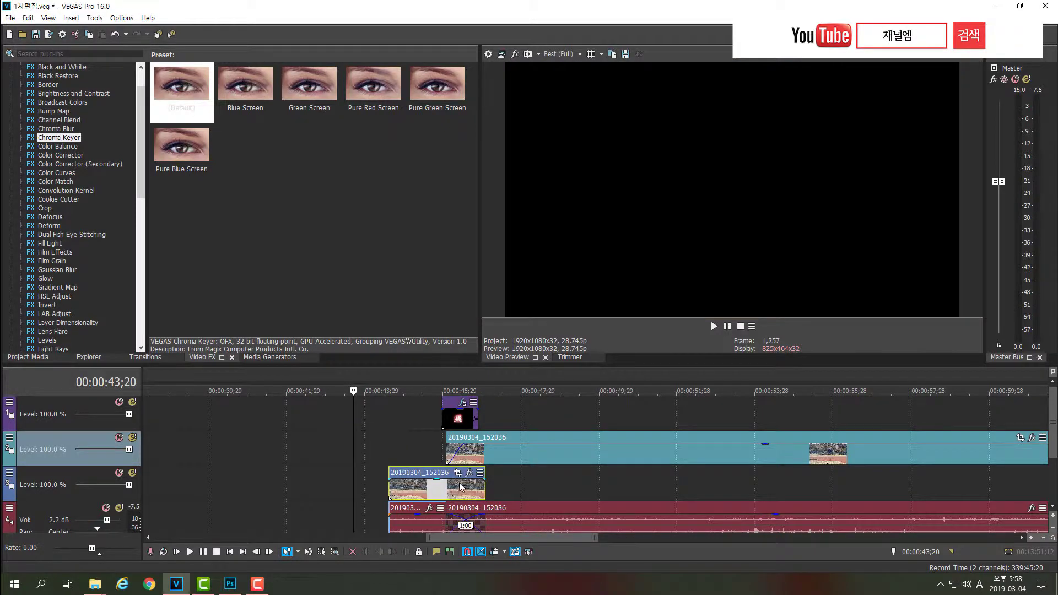
- Play the man's fade-in over the empty-scene clip on track 3
{"action": "left_click", "coordinate": [468, 455]}
{"action": "key", "text": "space"}
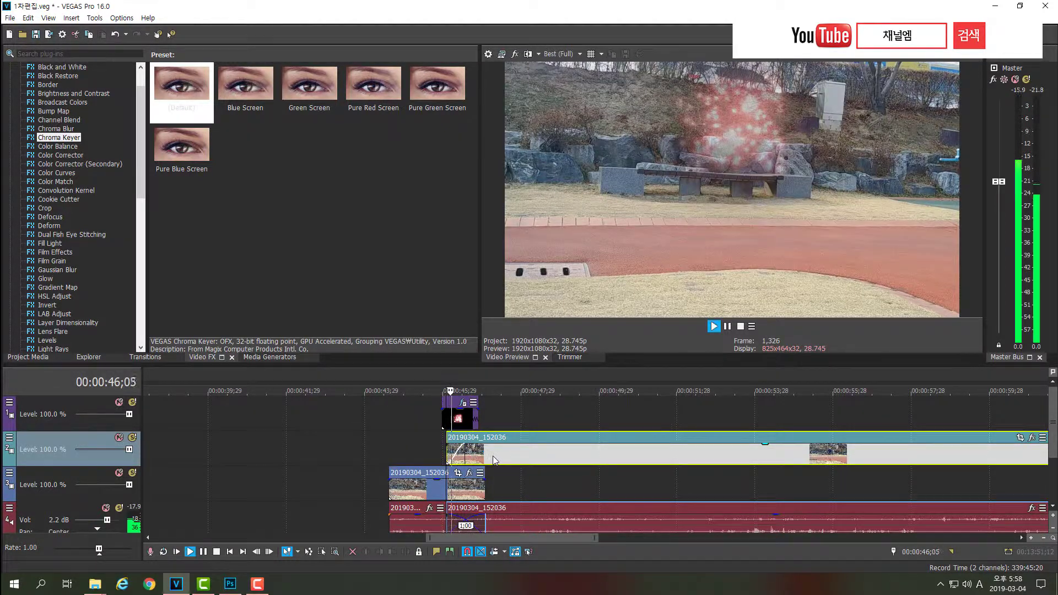
{"action": "key", "text": "space"}
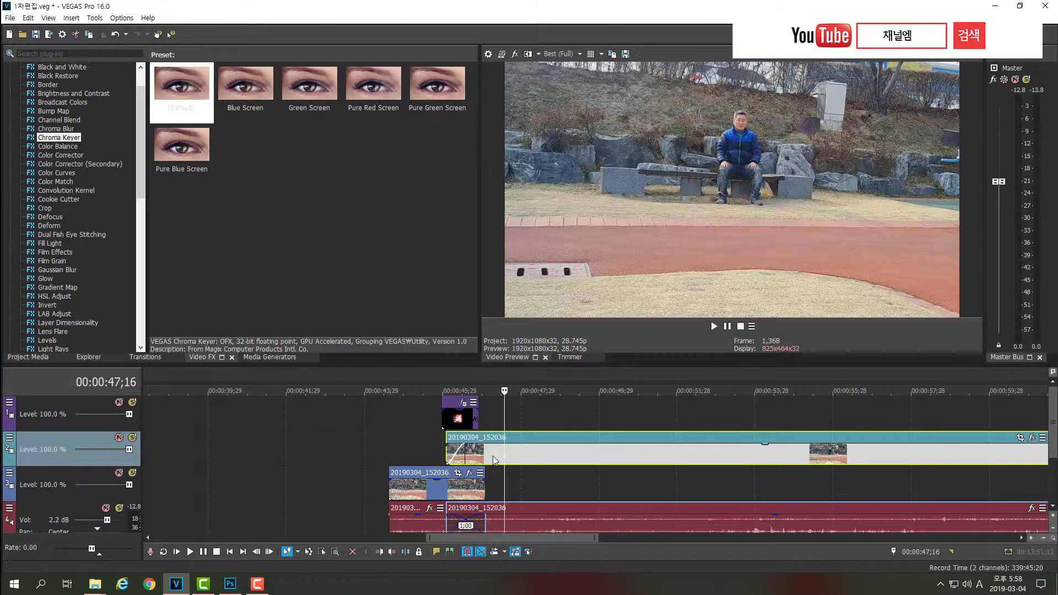
- Lengthen the fade-in of the man's clip on track 2 slightly and play the appearance from just before the overlap
{"action": "mouse_move", "coordinate": [464, 445]}
{"action": "left_mouse_down"}
{"action": "mouse_move", "coordinate": [445, 445]}
{"action": "mouse_move", "coordinate": [473, 446]}
{"action": "left_mouse_up"}
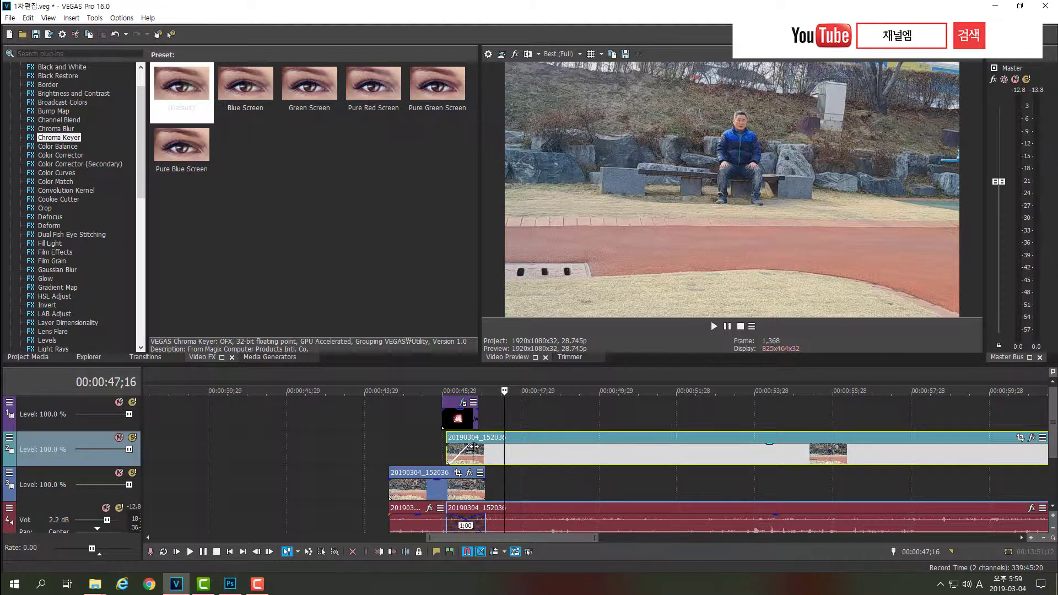
{"action": "left_click", "coordinate": [441, 456]}
{"action": "key", "text": "space"}
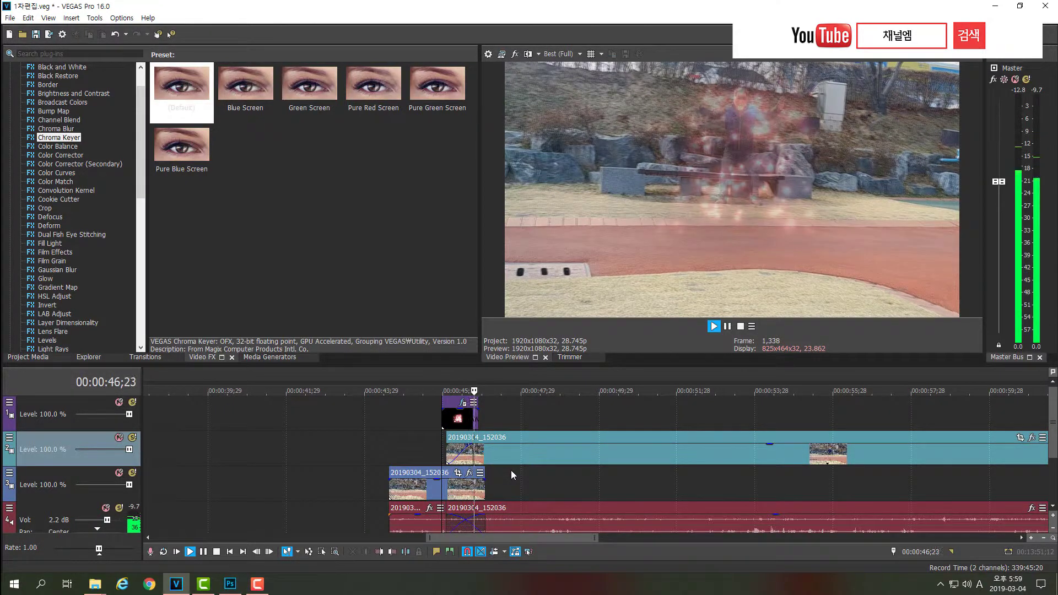
{"action": "key", "text": "space"}
{"action": "left_click", "coordinate": [426, 445]}
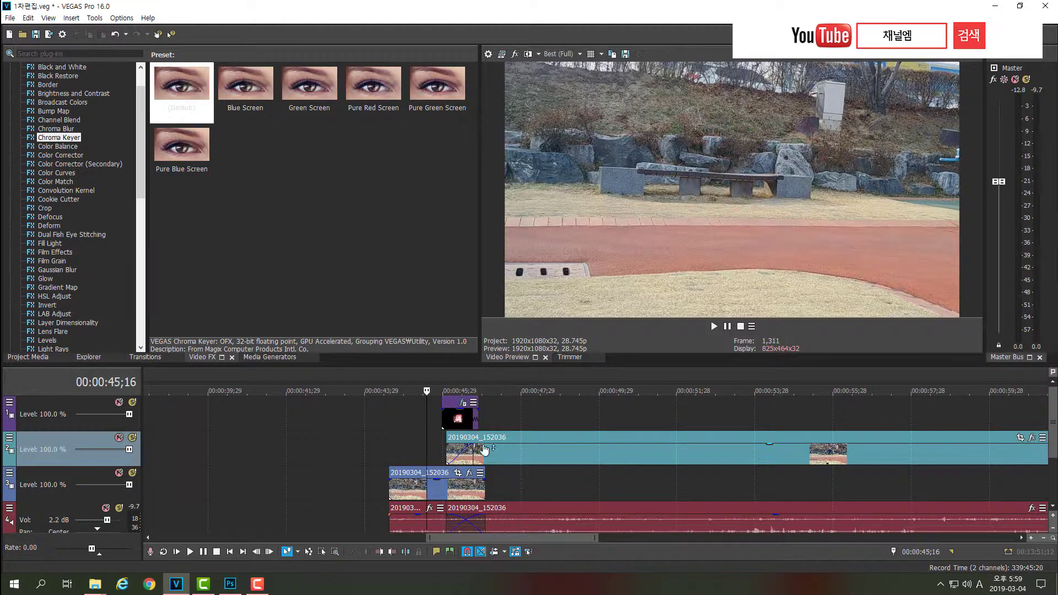
{"action": "key", "text": "space"}
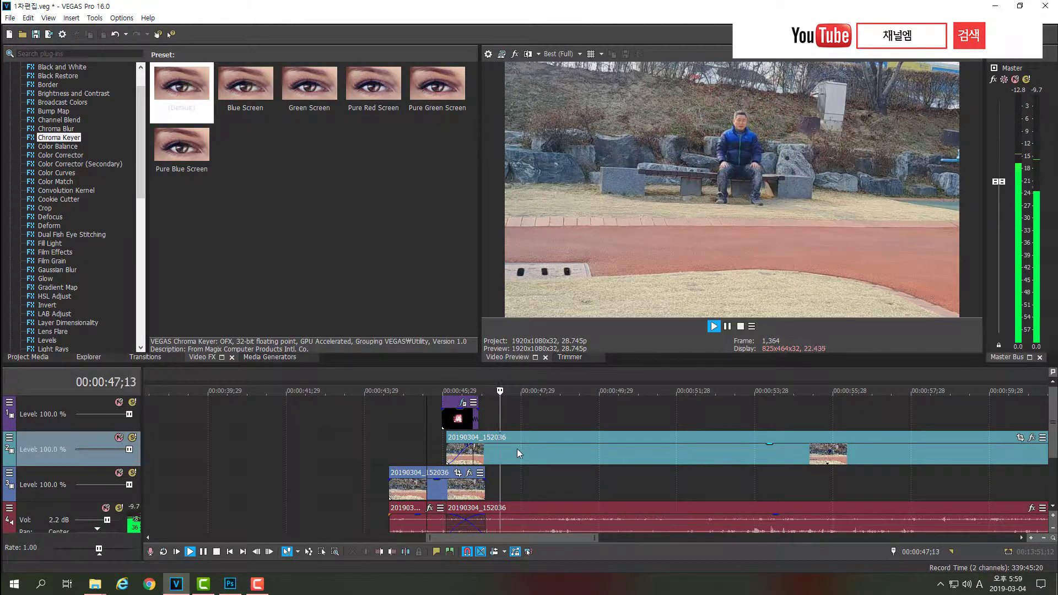
{"action": "key", "text": "space"}
- Add a fade-in to the sparkle clip on track 1 reaching about its middle, and play the appearance with it
{"action": "left_click", "coordinate": [457, 421]}
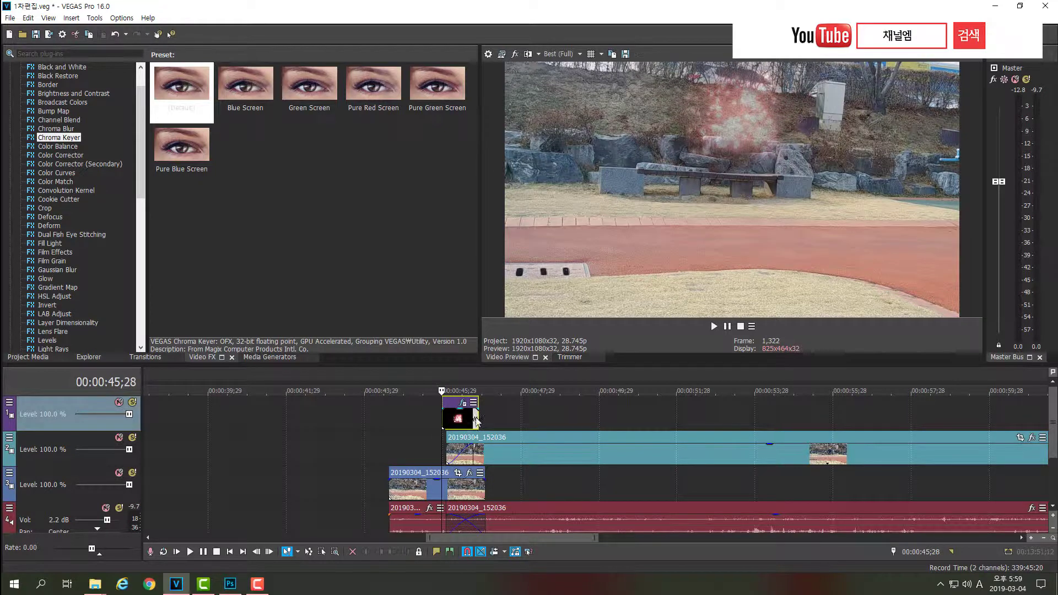
{"action": "key", "text": "space"}
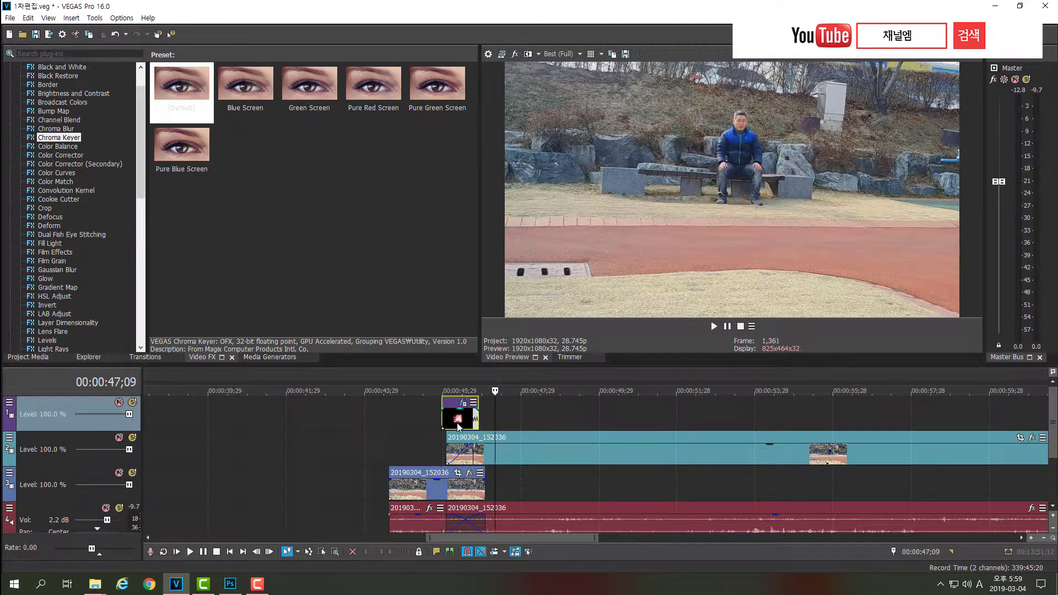
{"action": "key", "text": "space"}
{"action": "left_click_drag", "start_coordinate": [440, 410], "coordinate": [464, 409]}
{"action": "key", "text": "space"}
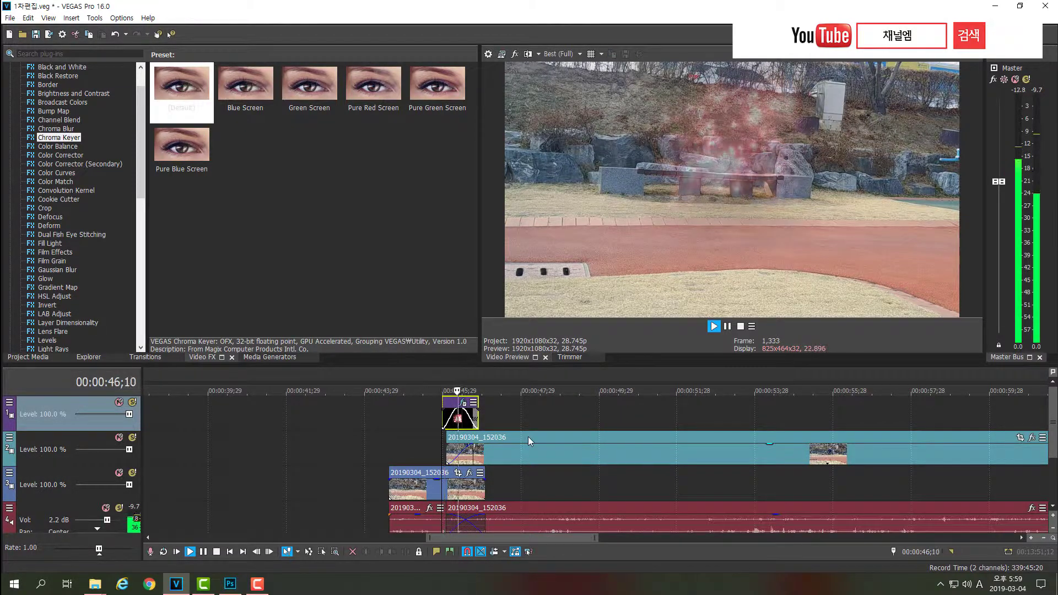
- Replay the man's appearance from the start of the 요정빛 sparkle clip
{"action": "key", "text": "Return"}
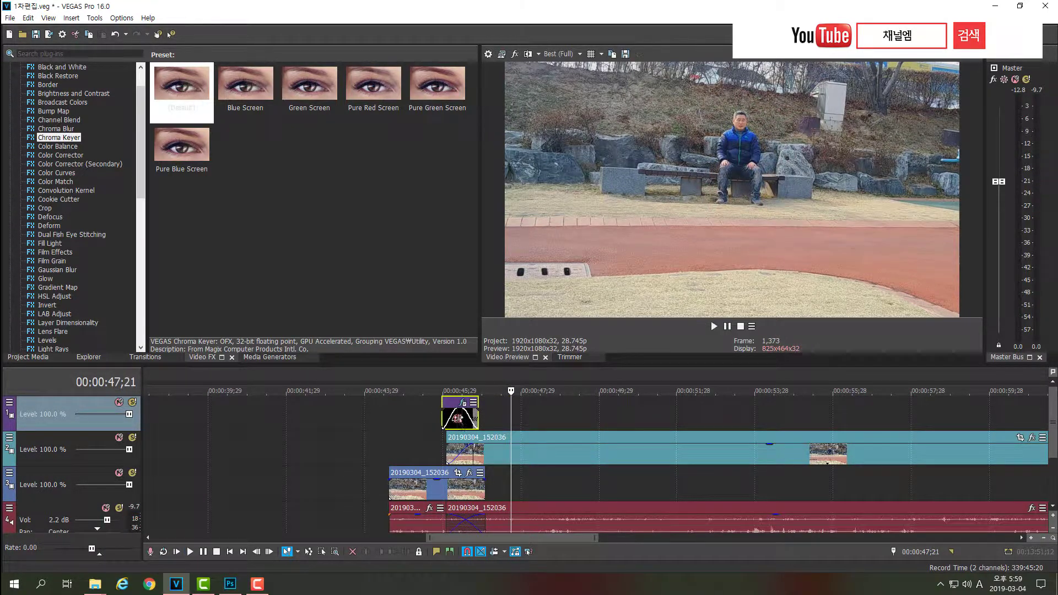
{"action": "left_click_drag", "start_coordinate": [597, 538], "coordinate": [519, 536]}
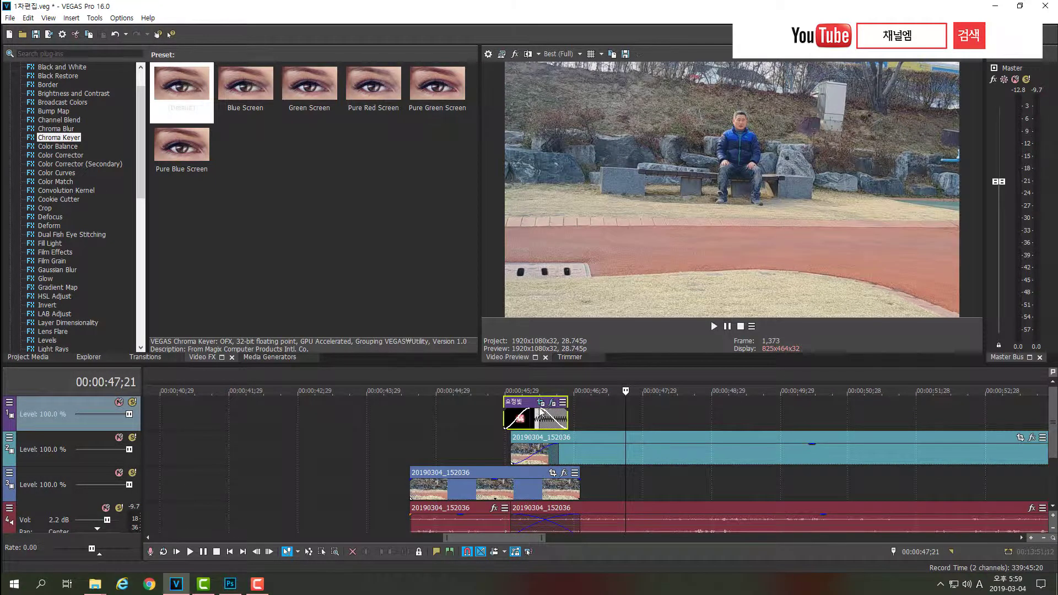
{"action": "left_click", "coordinate": [502, 414]}
{"action": "key", "text": "space"}
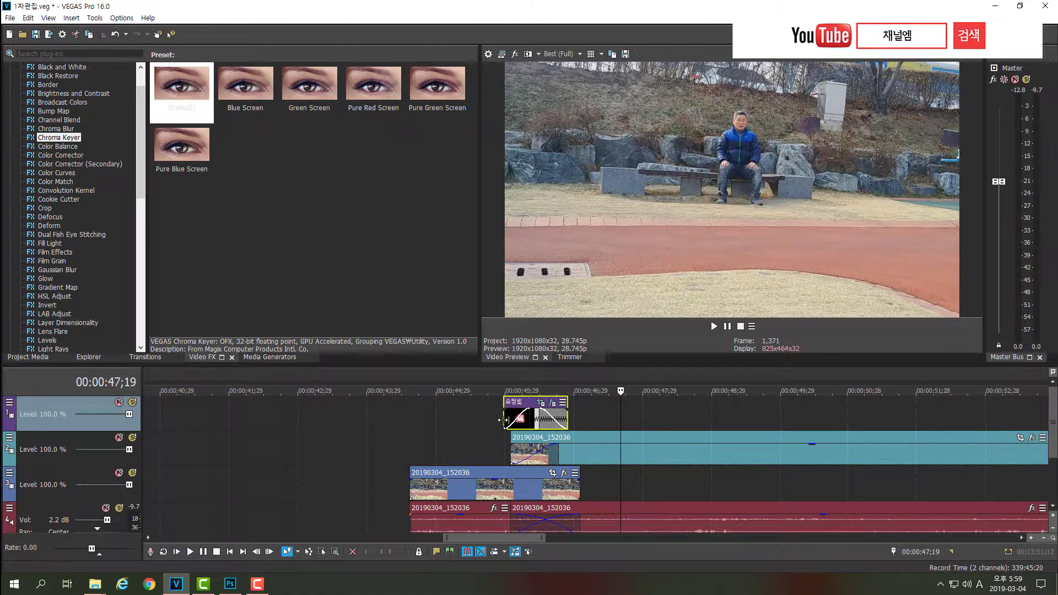
{"action": "key", "text": "space"}
{"action": "key", "text": "space"}
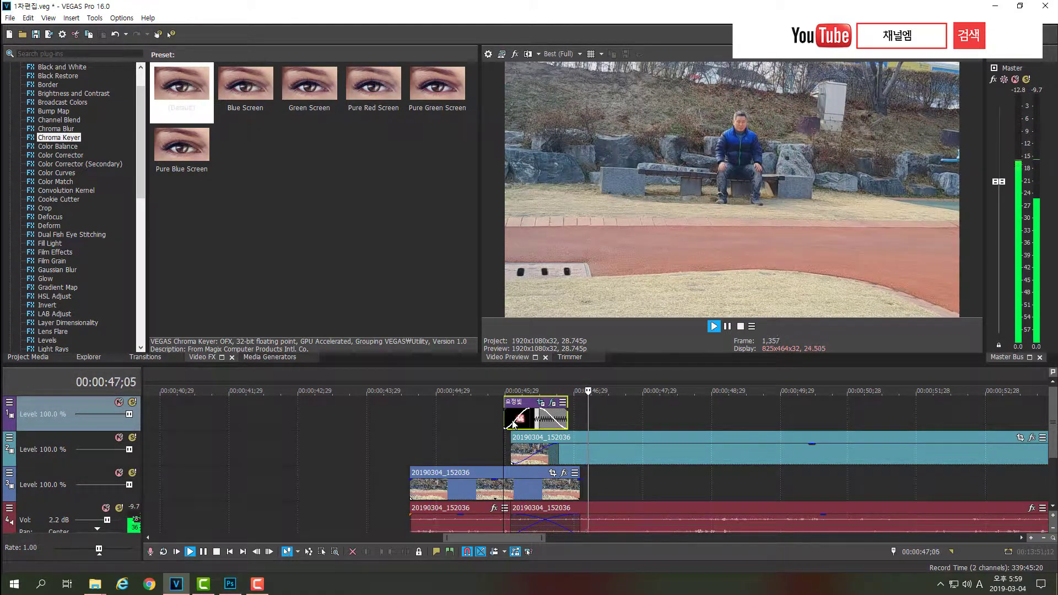
{"action": "key", "text": "Return"}
- Reposition the 요정빛 clip's Pan/Crop frame at its 00:00:00;13 keyframe to X Center 357.7 and Y Center 293.6
{"action": "left_click", "coordinate": [541, 402]}
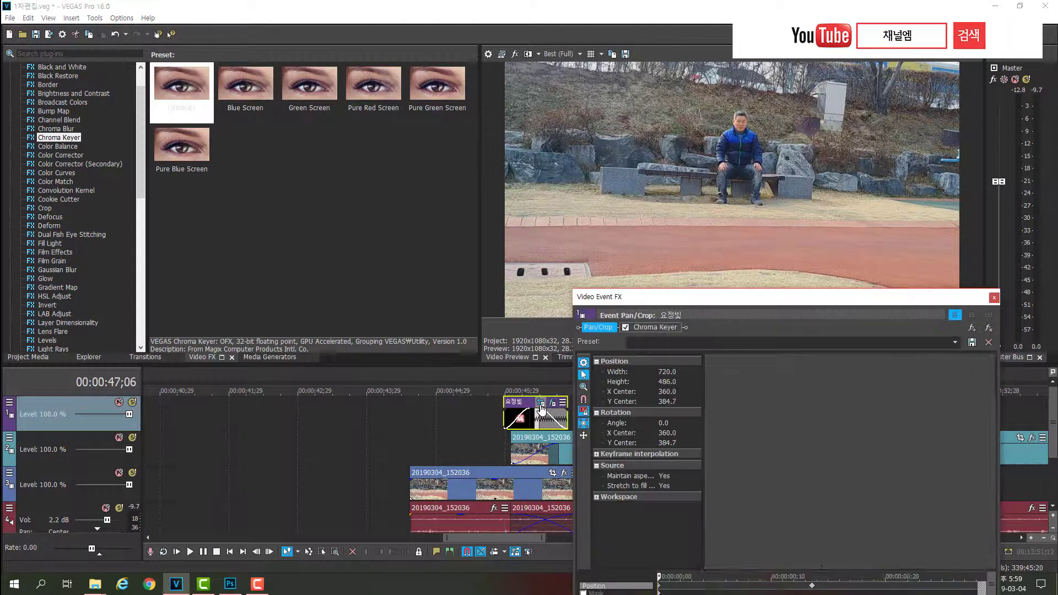
{"action": "left_click_drag", "start_coordinate": [700, 305], "coordinate": [193, 145]}
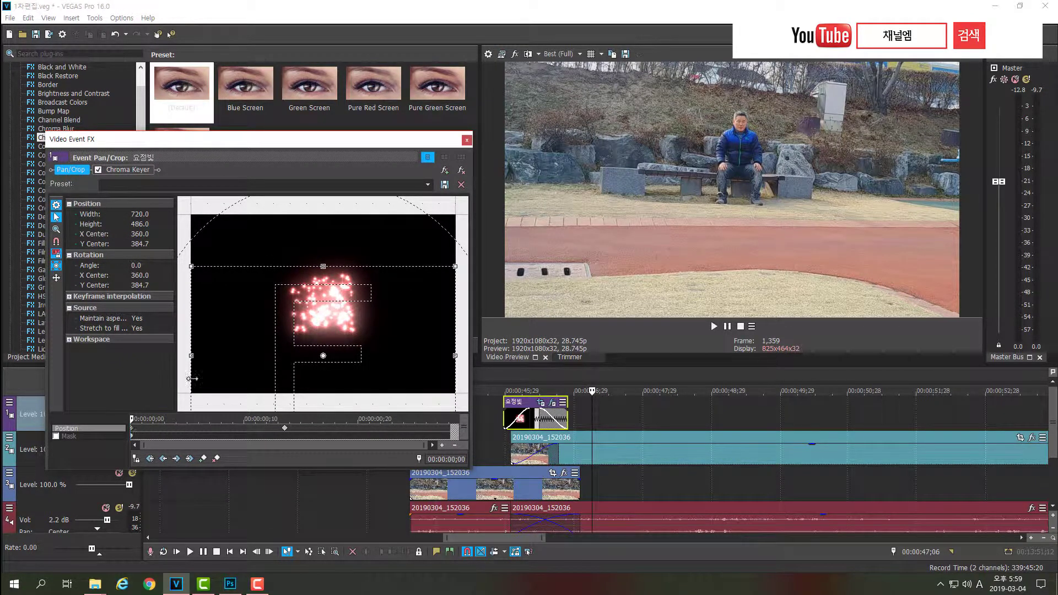
{"action": "scroll", "coordinate": [339, 281], "scroll_direction": "down", "scroll_amount": 2}
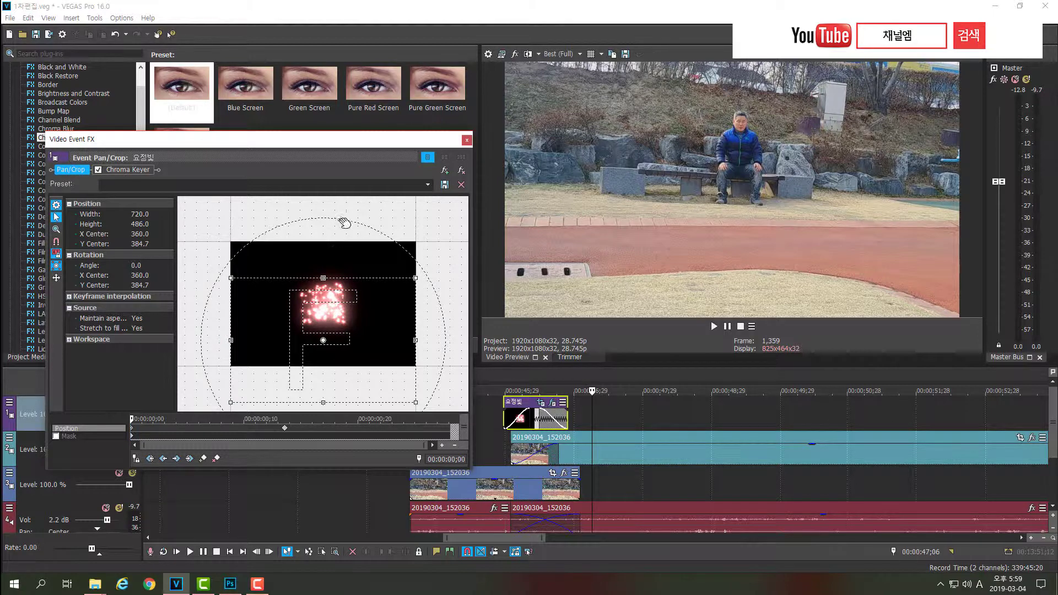
{"action": "left_click", "coordinate": [285, 432]}
{"action": "left_click_drag", "start_coordinate": [323, 343], "coordinate": [329, 300]}
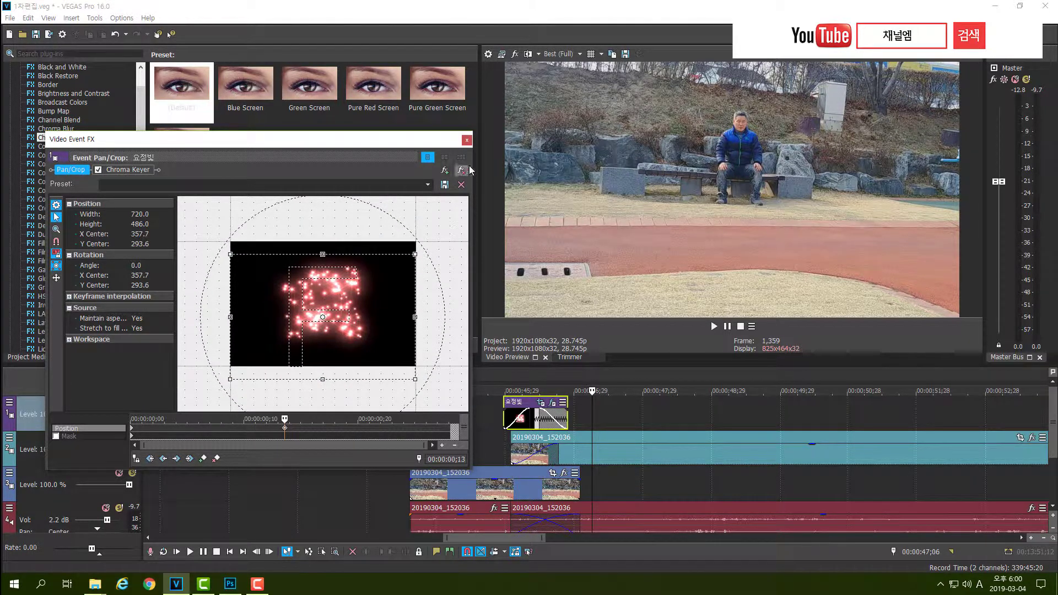
{"action": "left_click", "coordinate": [466, 140]}
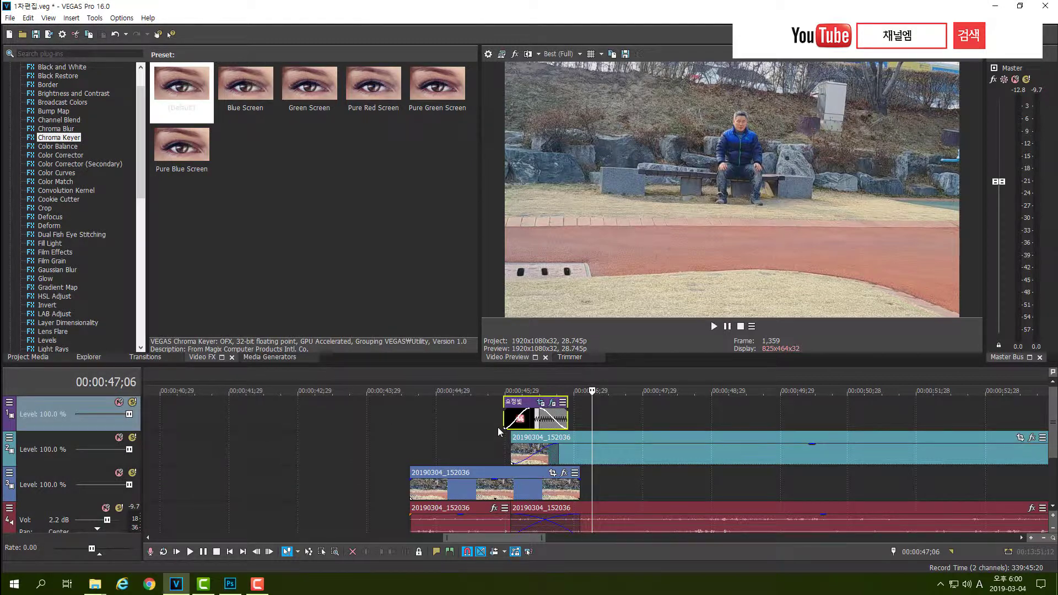
- Play the man's appearance from just before the repositioned 요정빛 clip
{"action": "left_click", "coordinate": [499, 431]}
{"action": "key", "text": "space"}
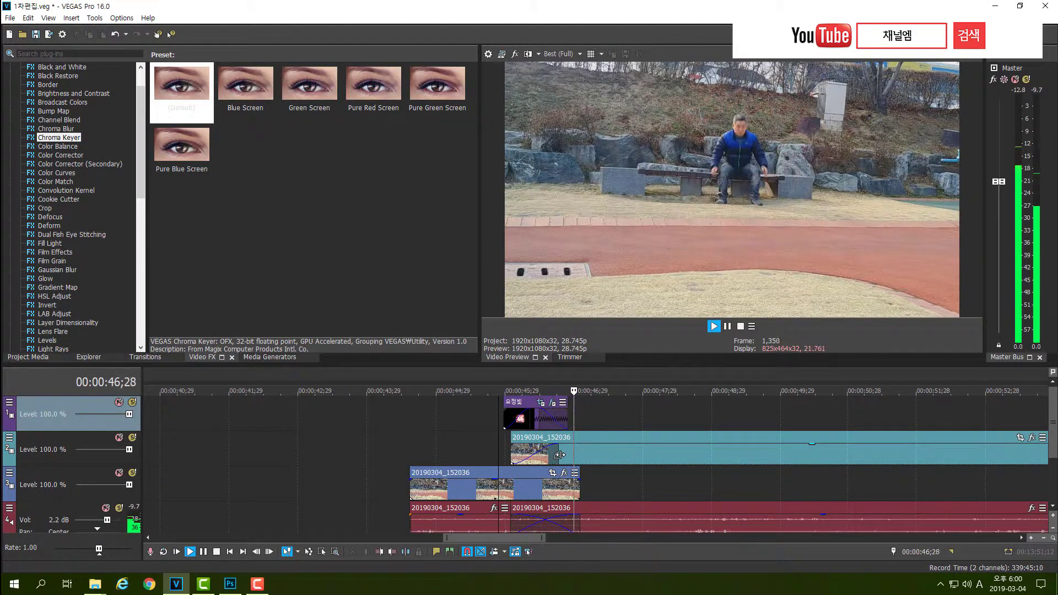
{"action": "key", "text": "Return"}
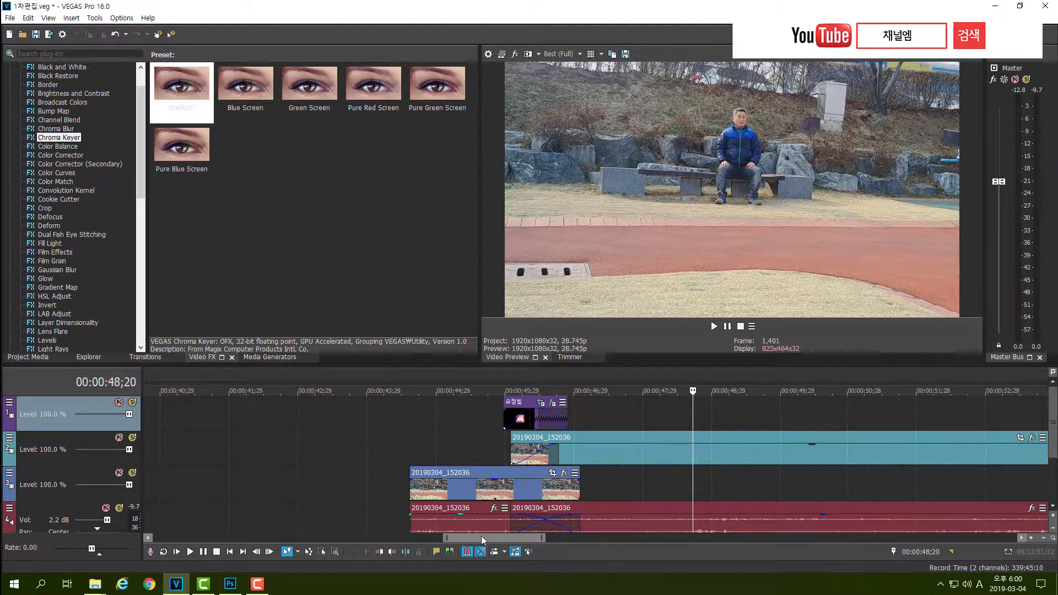
- Play the man's vanishing from just before the fade-out at the end of his clip on track 2
{"action": "left_click_drag", "start_coordinate": [480, 535], "coordinate": [613, 551]}
{"action": "left_click", "coordinate": [366, 415]}
{"action": "key", "text": "space"}
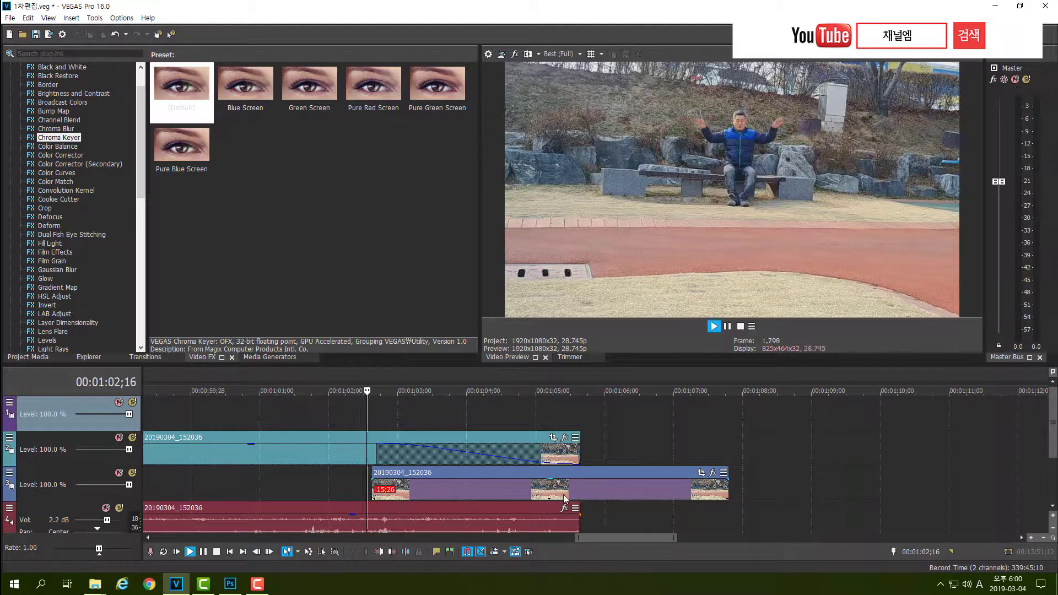
{"action": "key", "text": "space"}
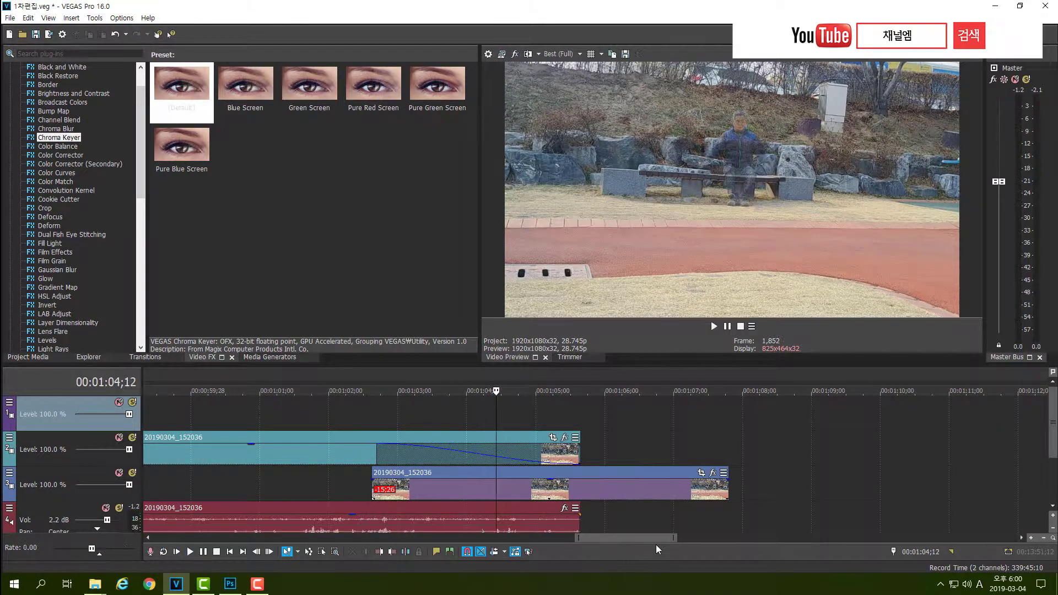
{"action": "left_click_drag", "start_coordinate": [675, 537], "coordinate": [626, 537]}
{"action": "left_click", "coordinate": [613, 410]}
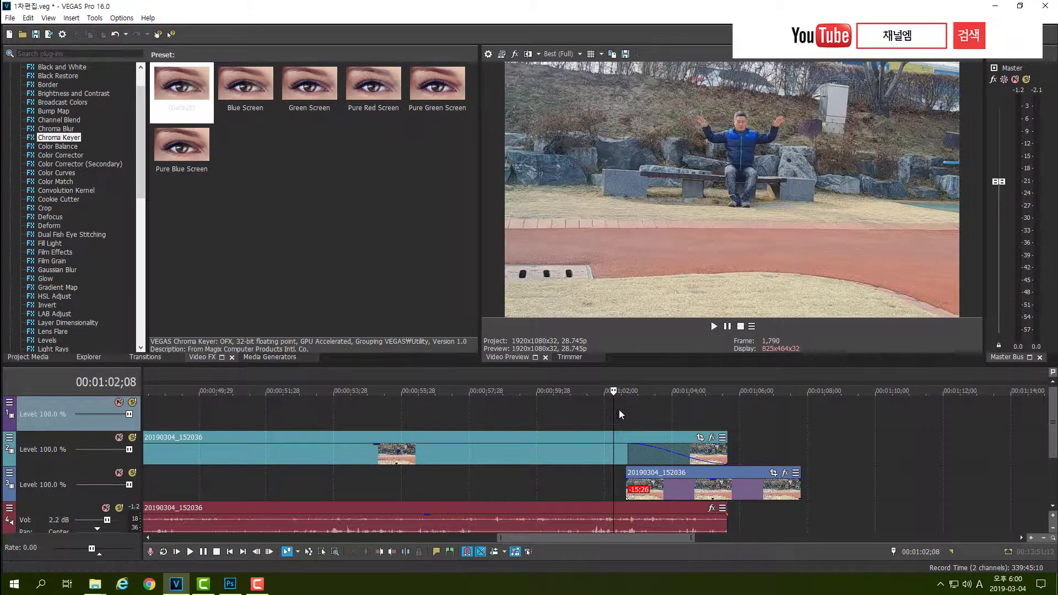
{"action": "key", "text": "space"}
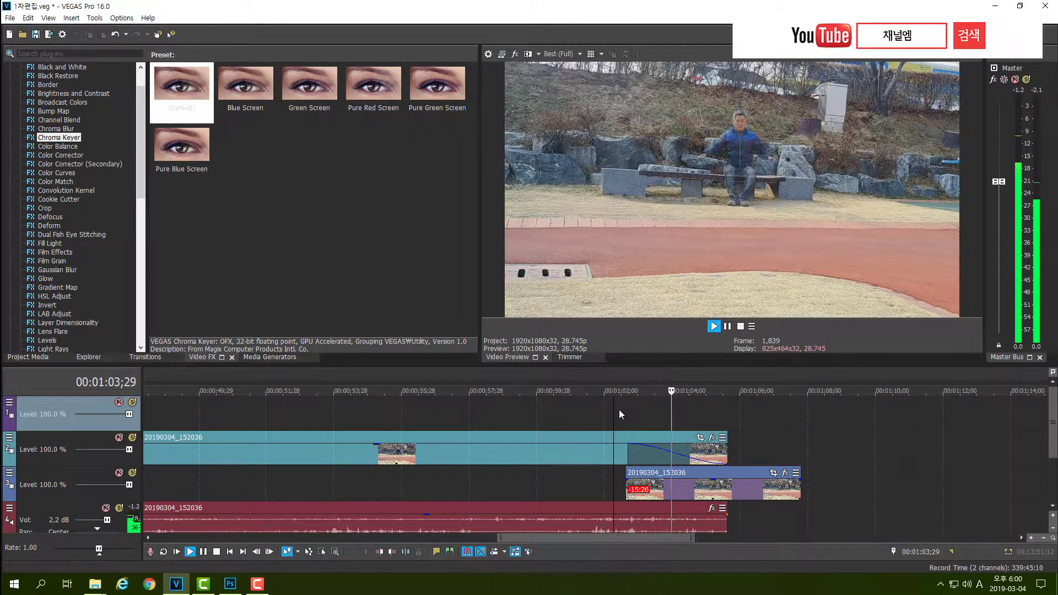
{"action": "key", "text": "space"}
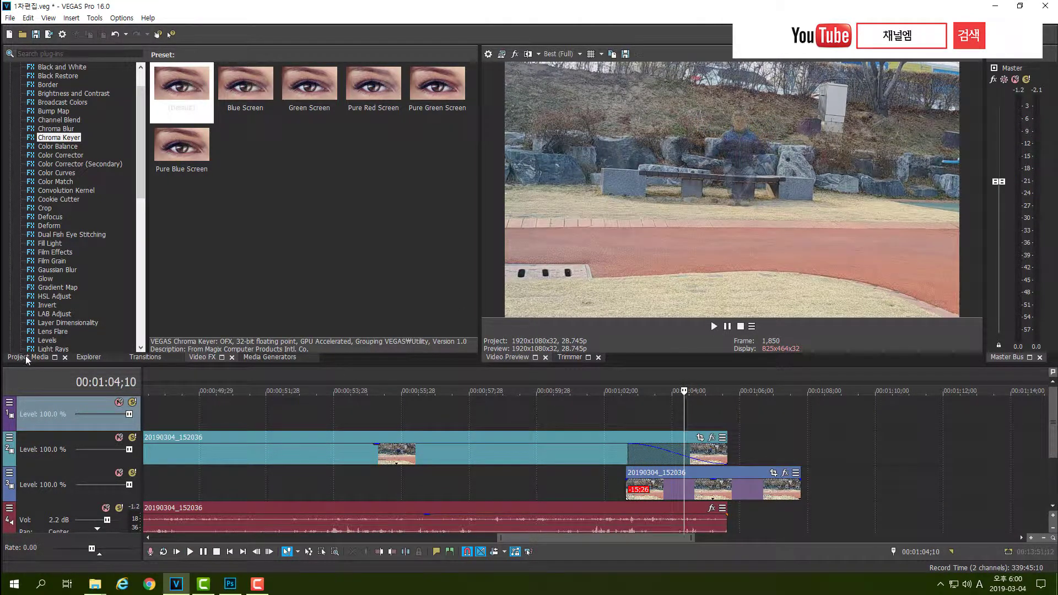
- Place 환상빛.mov on track 1 over the fade-out of the man's clip and play the vanishing with it
{"action": "left_click", "coordinate": [26, 358]}
{"action": "left_click", "coordinate": [417, 209]}
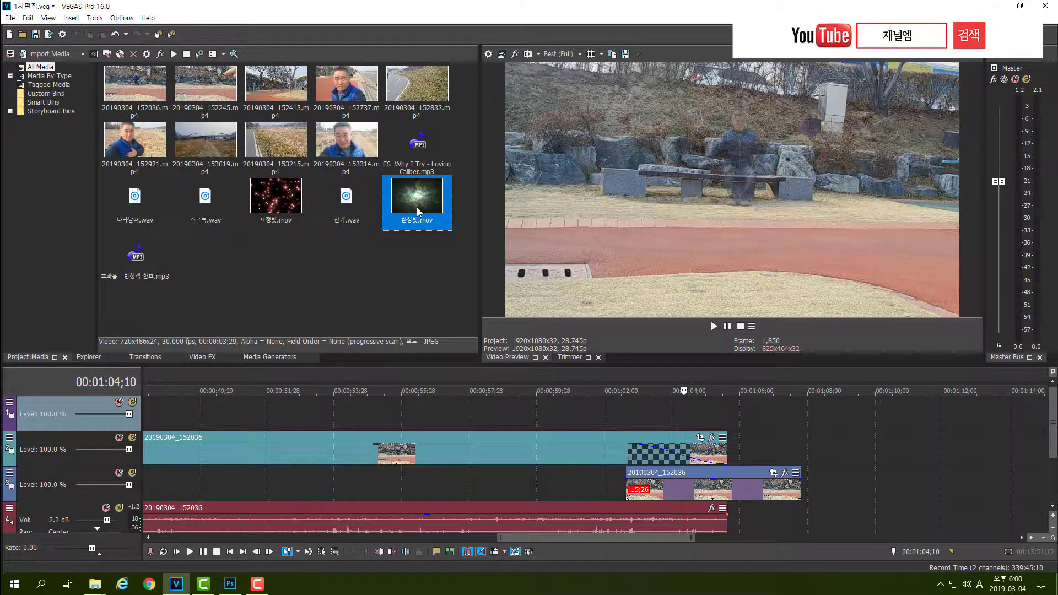
{"action": "left_click_drag", "start_coordinate": [452, 257], "coordinate": [650, 403]}
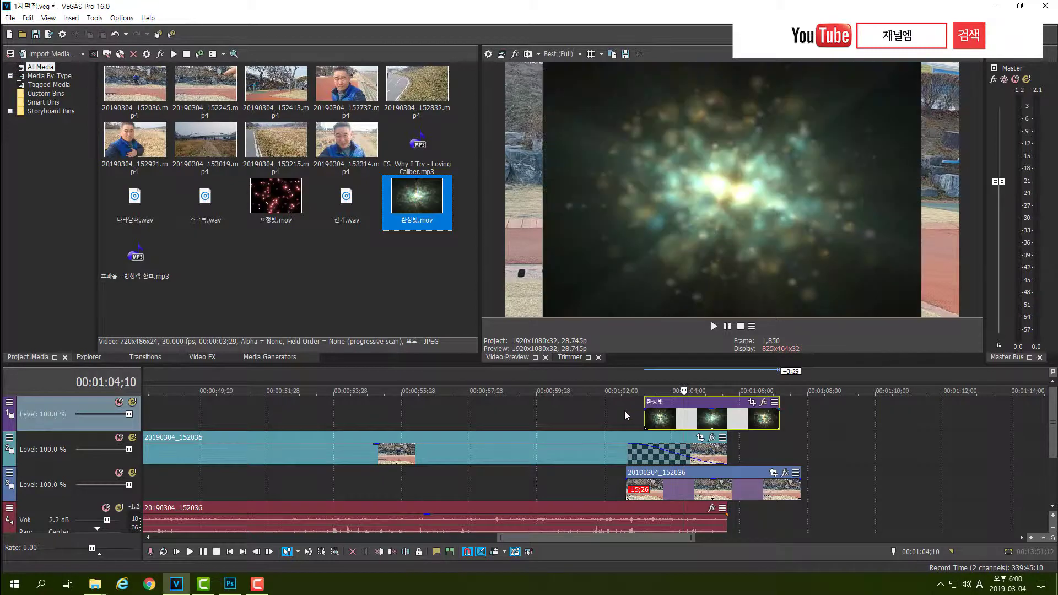
{"action": "left_click", "coordinate": [626, 411]}
{"action": "key", "text": "space"}
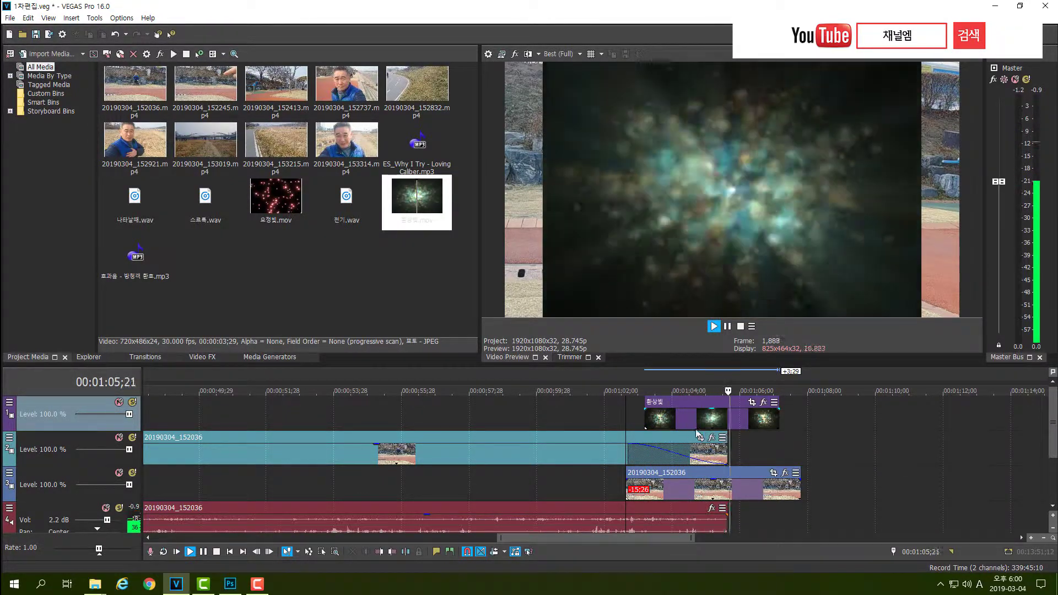
{"action": "key", "text": "Return"}
- Apply the default Chroma Keyer to the 환상빛 clip and pick its dark background as the key color (129, 0.25, 0.11)
{"action": "left_click", "coordinate": [720, 421]}
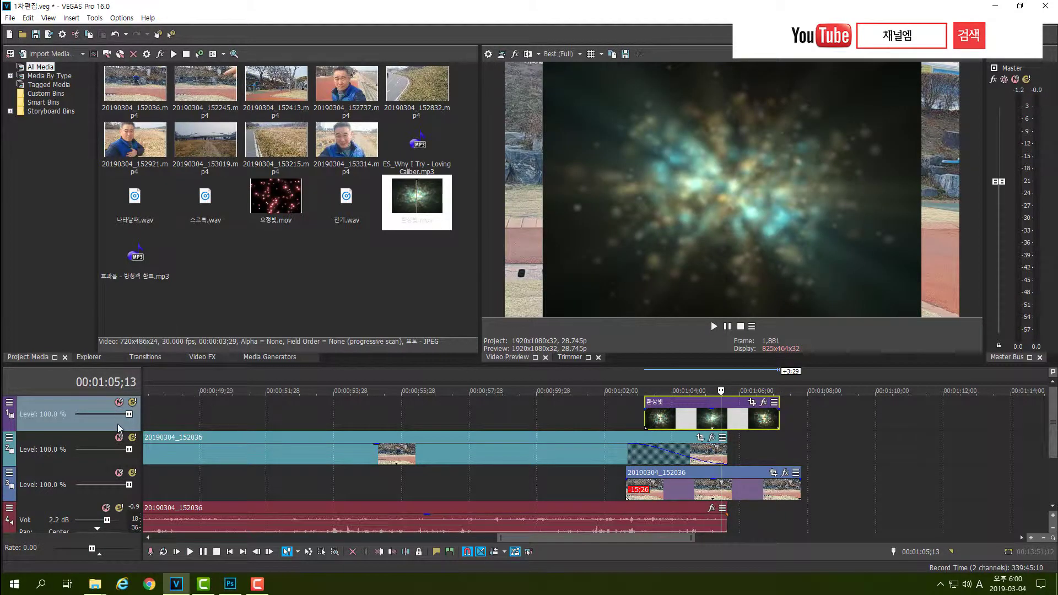
{"action": "left_click", "coordinate": [681, 418]}
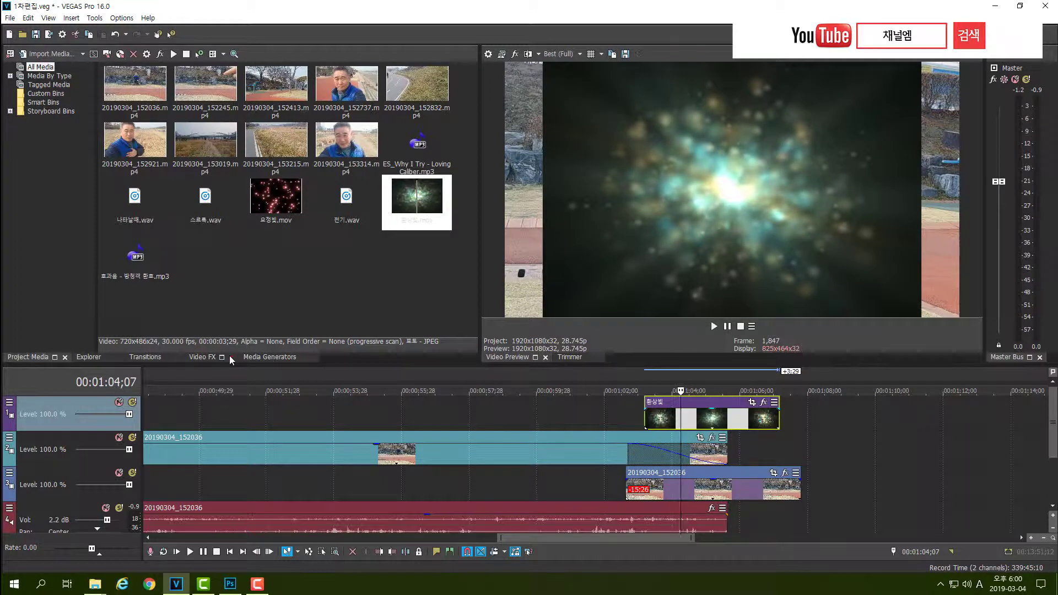
{"action": "left_click", "coordinate": [200, 358]}
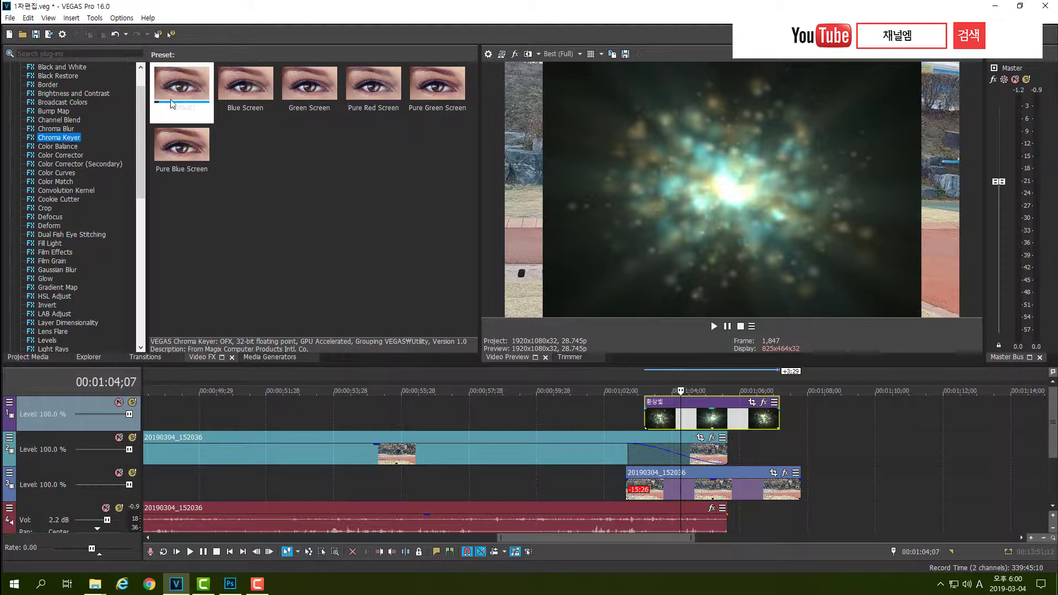
{"action": "left_click_drag", "start_coordinate": [179, 98], "coordinate": [194, 104]}
{"action": "left_click_drag", "start_coordinate": [573, 407], "coordinate": [688, 422]}
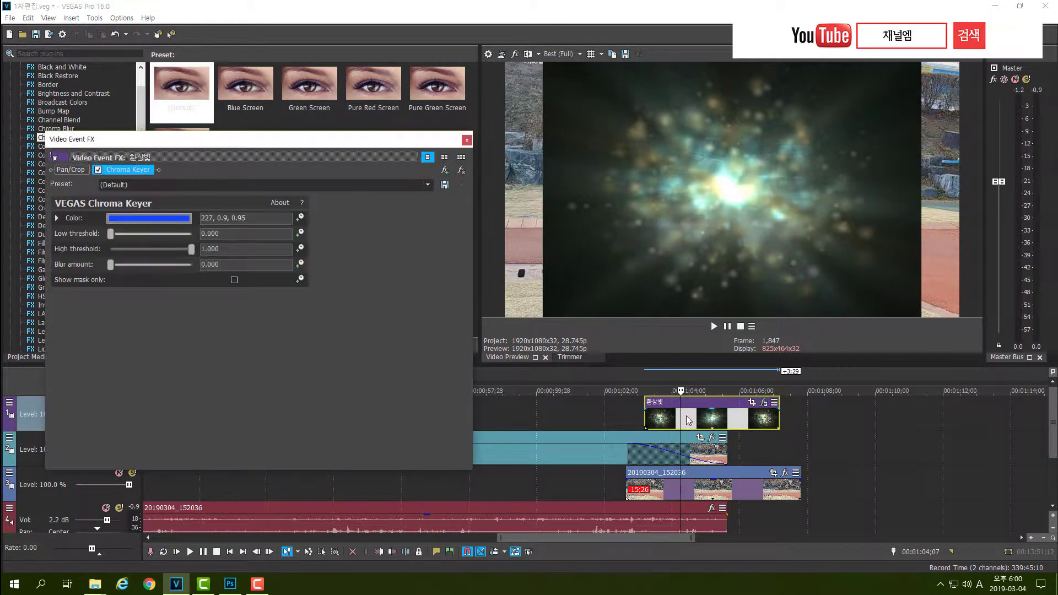
{"action": "left_click", "coordinate": [148, 218]}
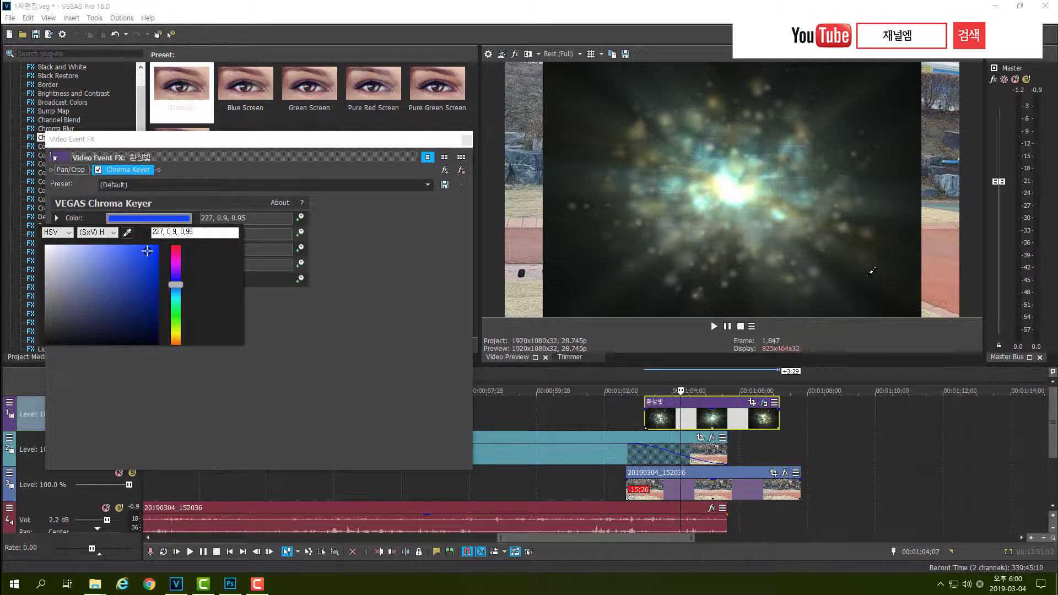
{"action": "left_click", "coordinate": [859, 281]}
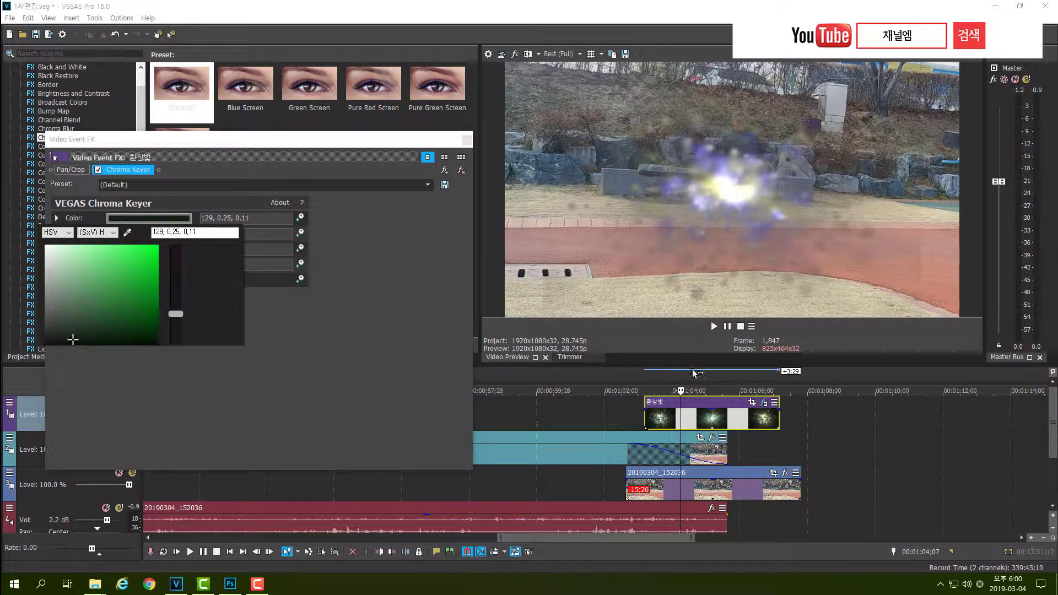
{"action": "key", "text": "Escape"}
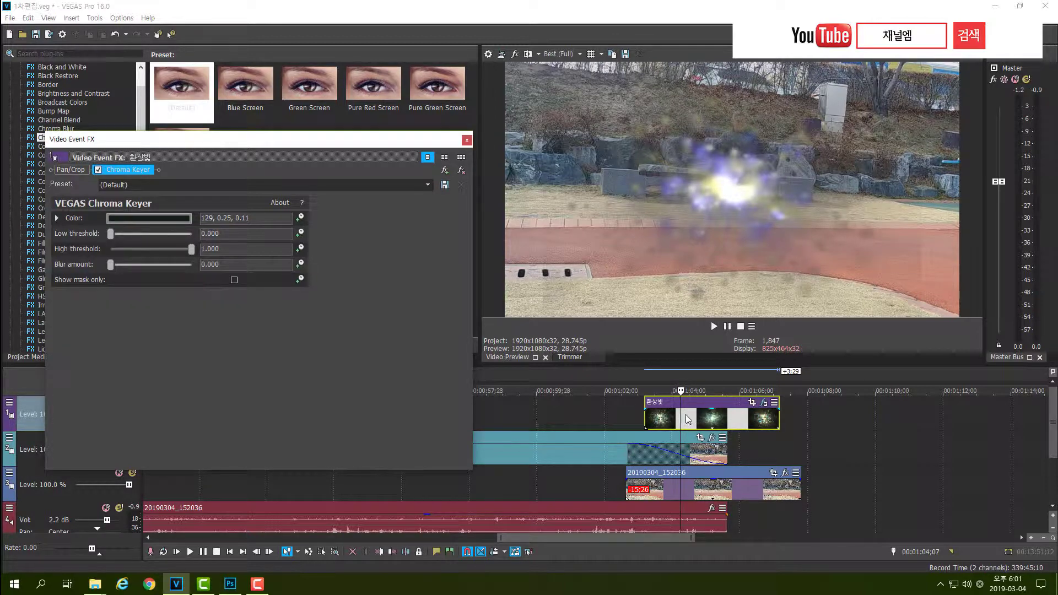
- Set the 환상빛 clip's Chroma Keyer low threshold to about 0.70, high threshold to 0.857 and blur amount to 0.204
{"action": "left_click", "coordinate": [664, 417]}
{"action": "left_click_drag", "start_coordinate": [673, 417], "coordinate": [683, 416]}
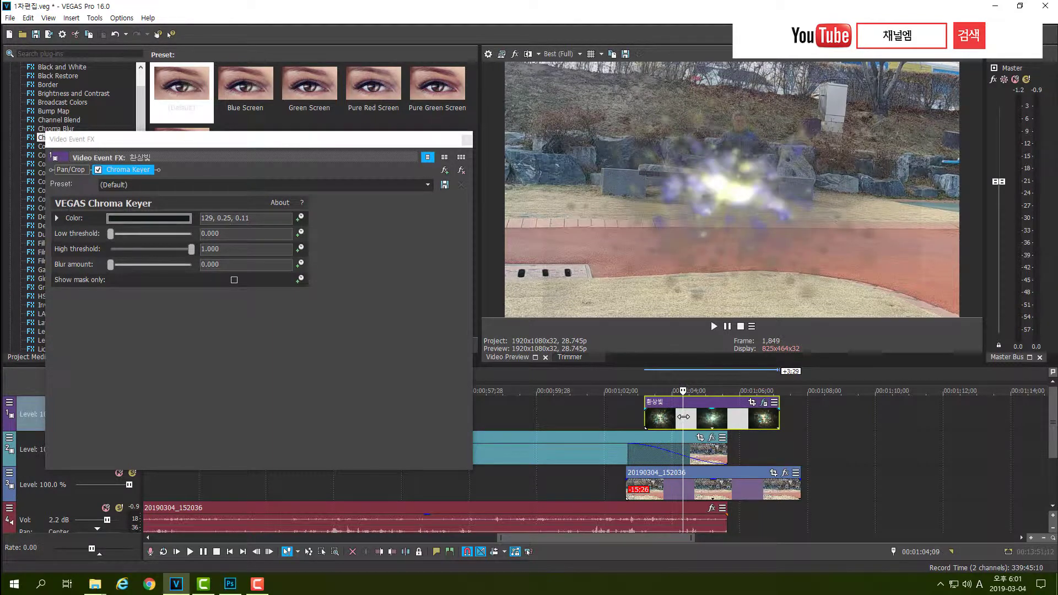
{"action": "left_click_drag", "start_coordinate": [112, 233], "coordinate": [177, 252]}
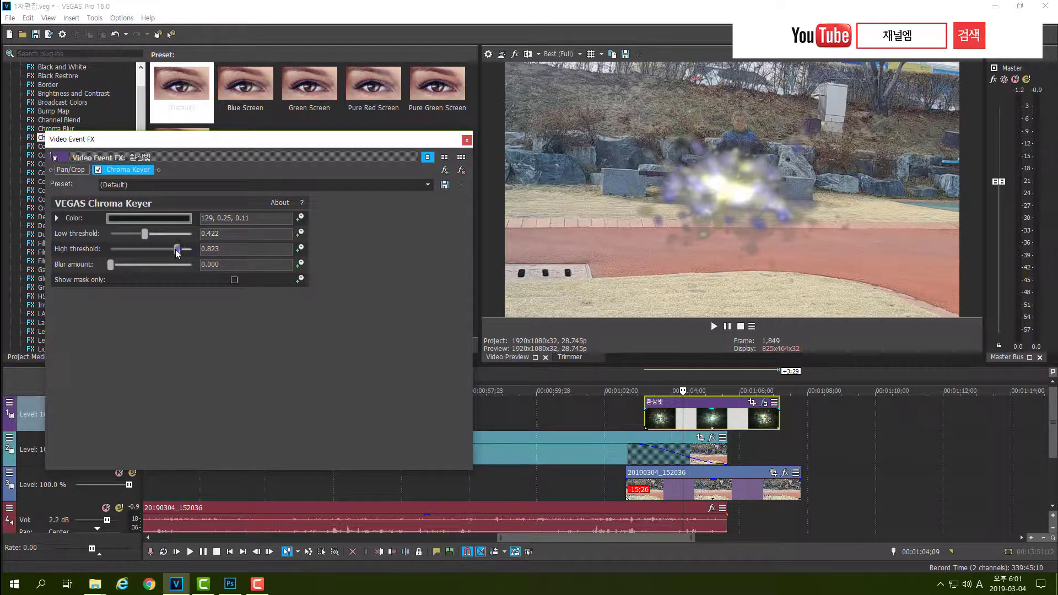
{"action": "mouse_move", "coordinate": [112, 265]}
{"action": "left_mouse_down"}
{"action": "mouse_move", "coordinate": [177, 251]}
{"action": "mouse_move", "coordinate": [129, 267]}
{"action": "left_mouse_up"}
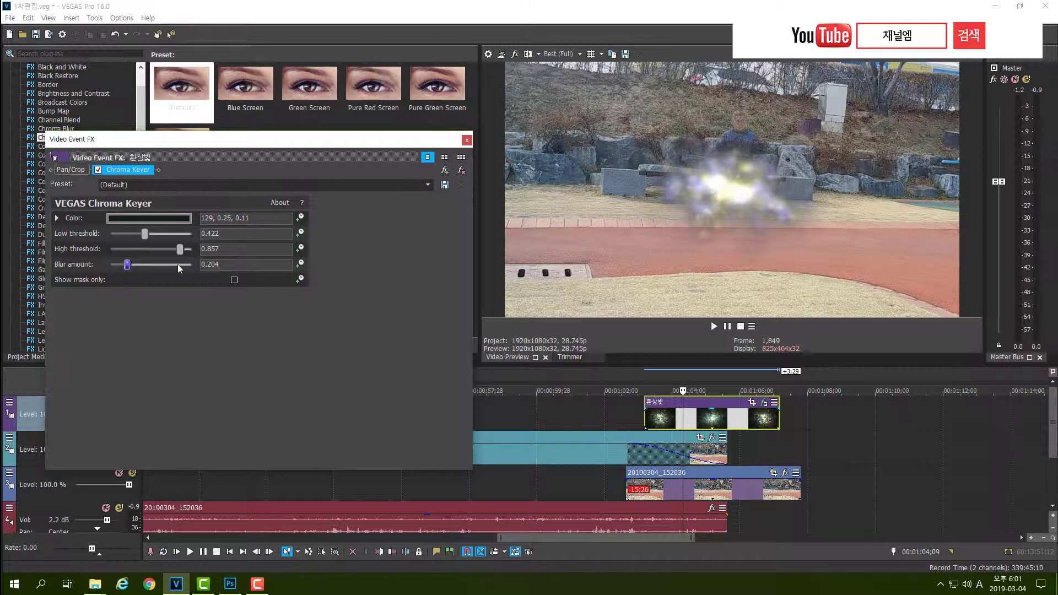
{"action": "left_click_drag", "start_coordinate": [127, 265], "coordinate": [164, 246]}
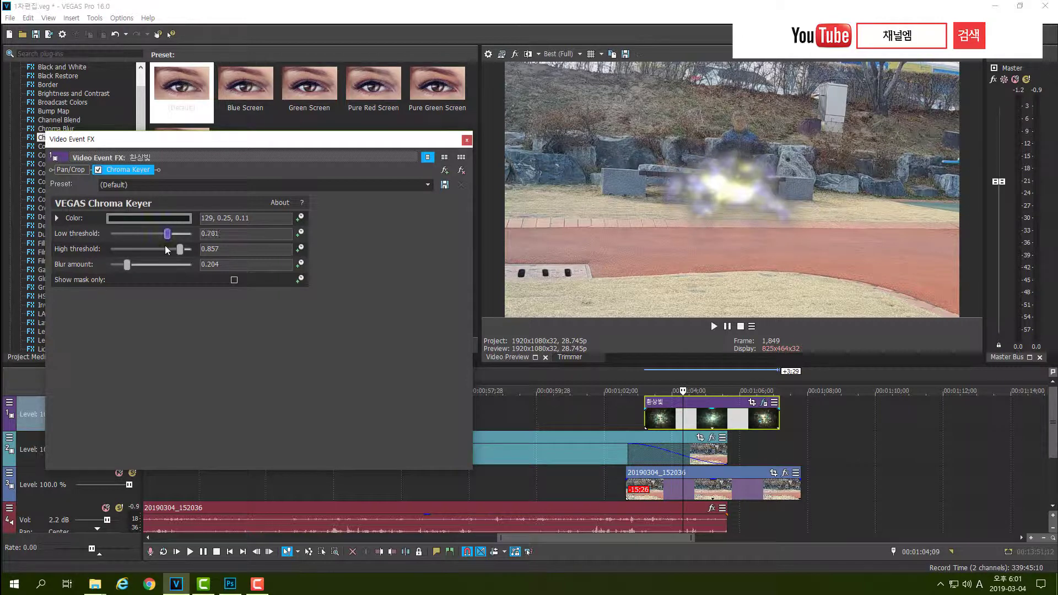
{"action": "left_click", "coordinate": [467, 140]}
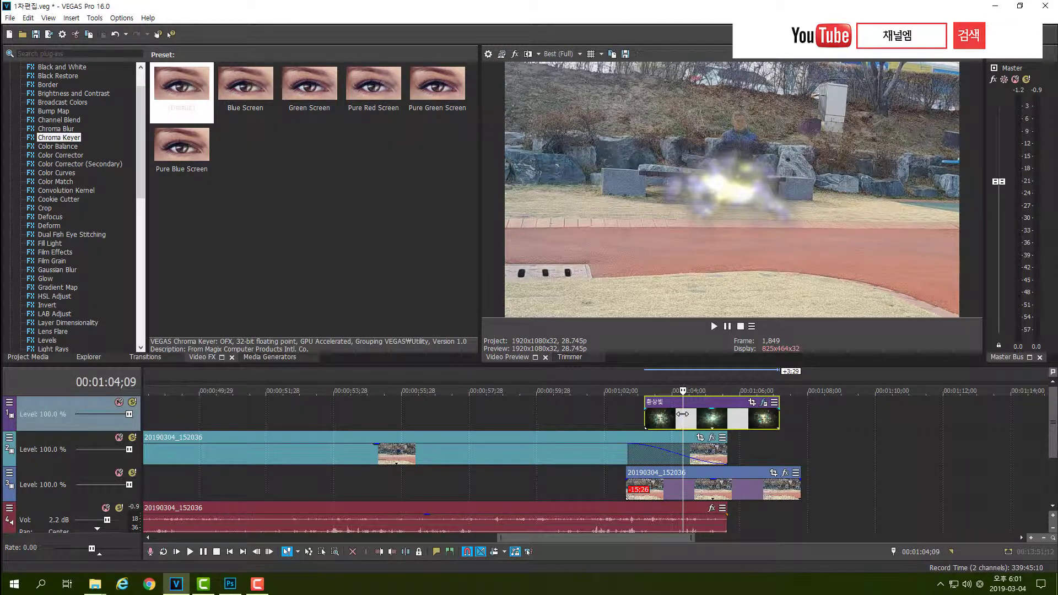
- Trim the 환상빛 clip's end by 1:05, add a fade-in and fade-out meeting near its middle, and play the vanishing
{"action": "left_click_drag", "start_coordinate": [642, 408], "coordinate": [681, 410]}
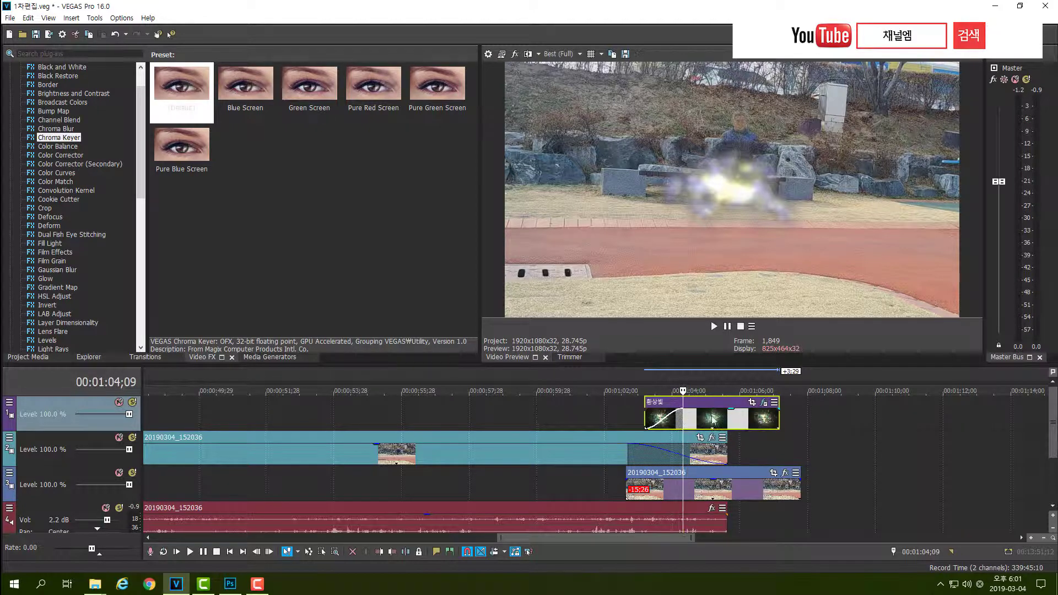
{"action": "left_click_drag", "start_coordinate": [779, 415], "coordinate": [698, 408]}
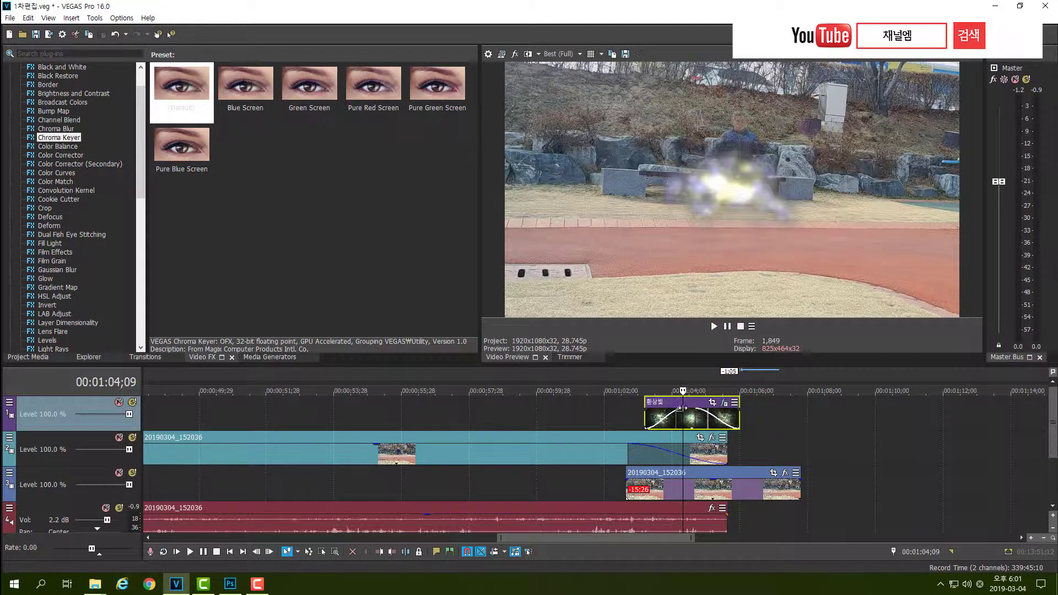
{"action": "left_click", "coordinate": [627, 414]}
{"action": "key", "text": "space"}
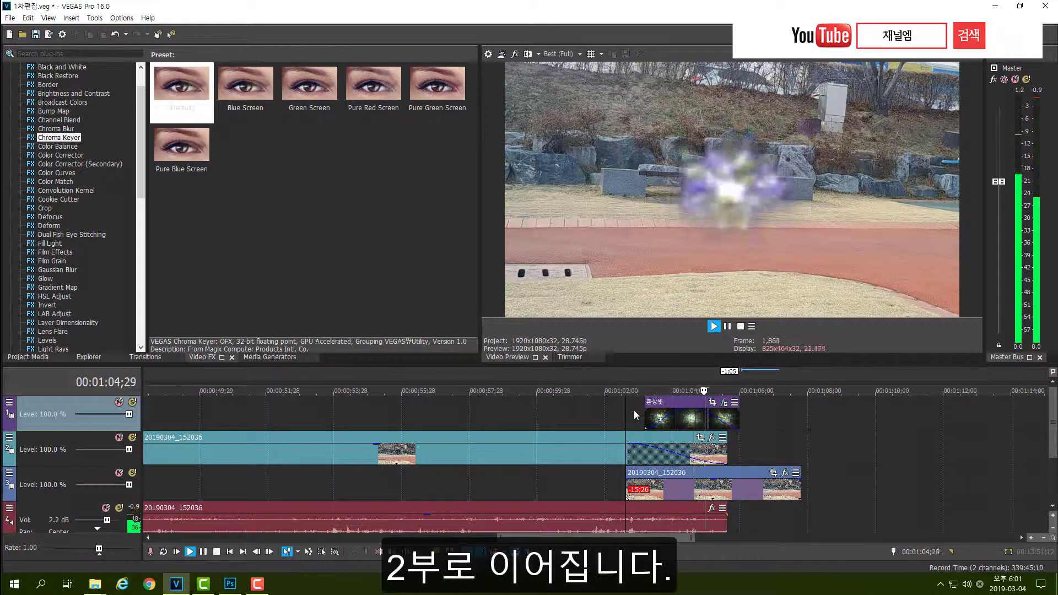
{"action": "key", "text": "Return"}
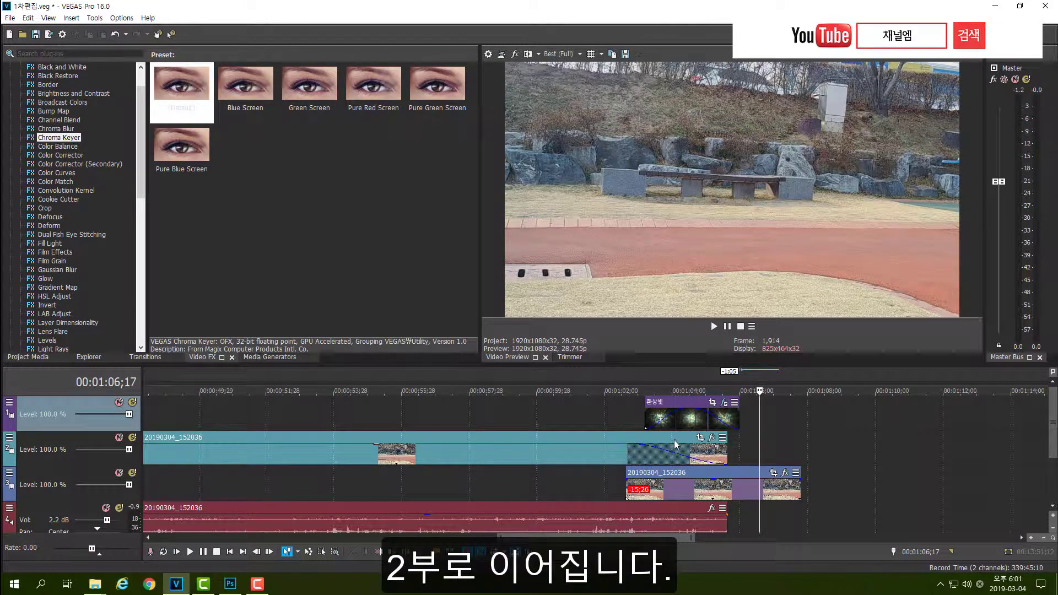
- Scrub through the man's fade-out to examine how the start of the 환상빛 clip lines up with it
{"action": "left_click", "coordinate": [690, 419]}
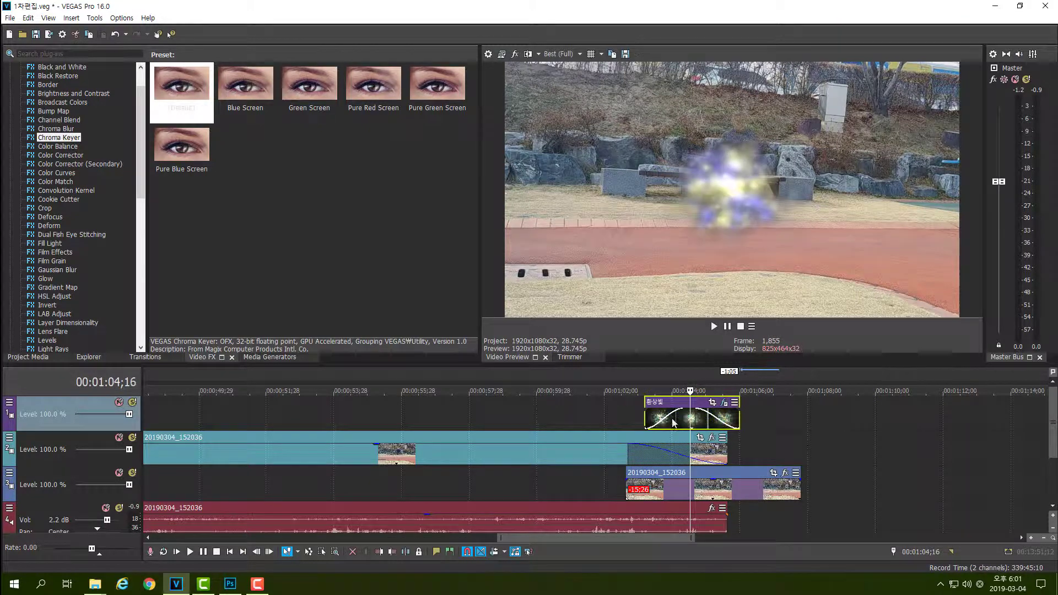
{"action": "left_click", "coordinate": [630, 418]}
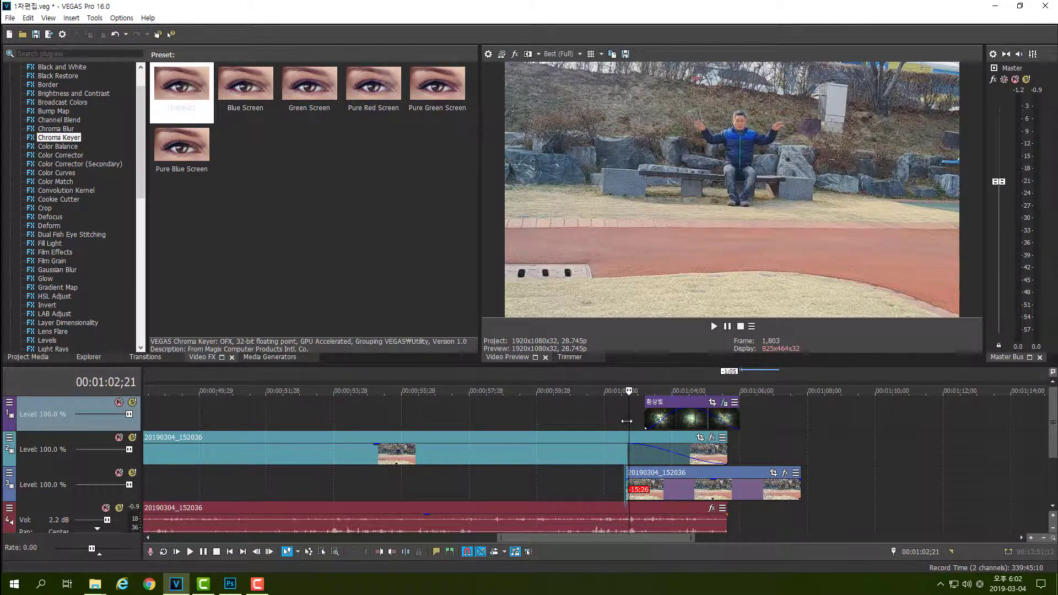
{"action": "mouse_move", "coordinate": [640, 420]}
{"action": "left_mouse_down"}
{"action": "mouse_move", "coordinate": [710, 425]}
{"action": "mouse_move", "coordinate": [644, 422]}
{"action": "mouse_move", "coordinate": [660, 422]}
{"action": "left_mouse_up"}
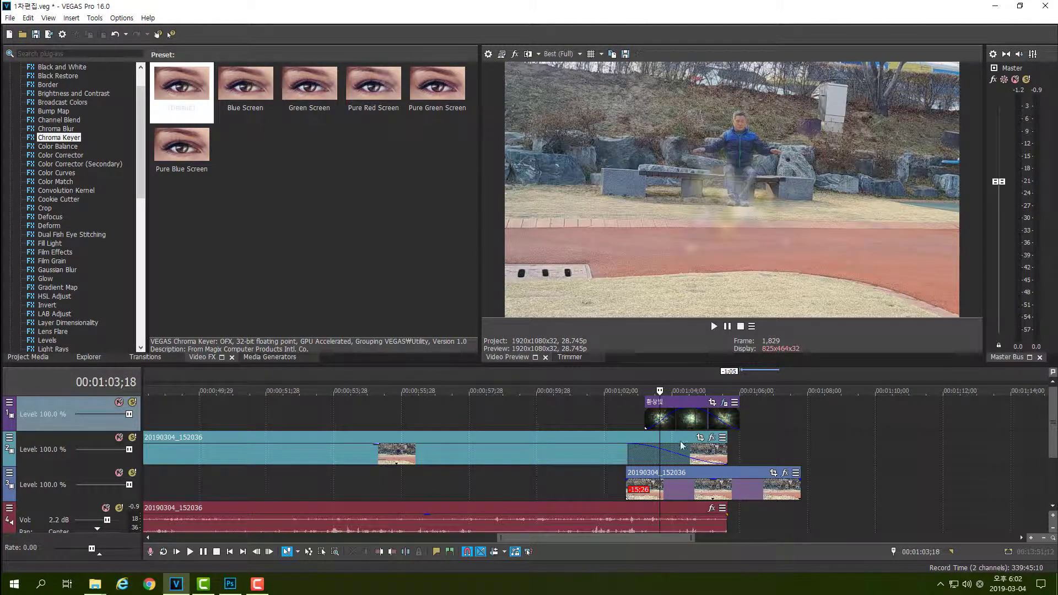
{"action": "left_click_drag", "start_coordinate": [498, 538], "coordinate": [569, 550]}
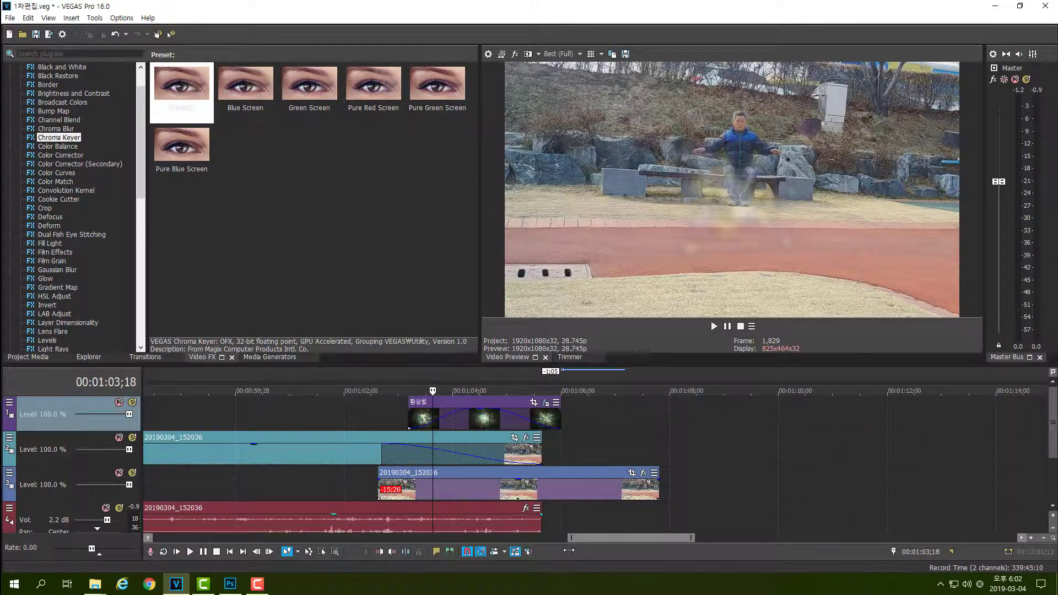